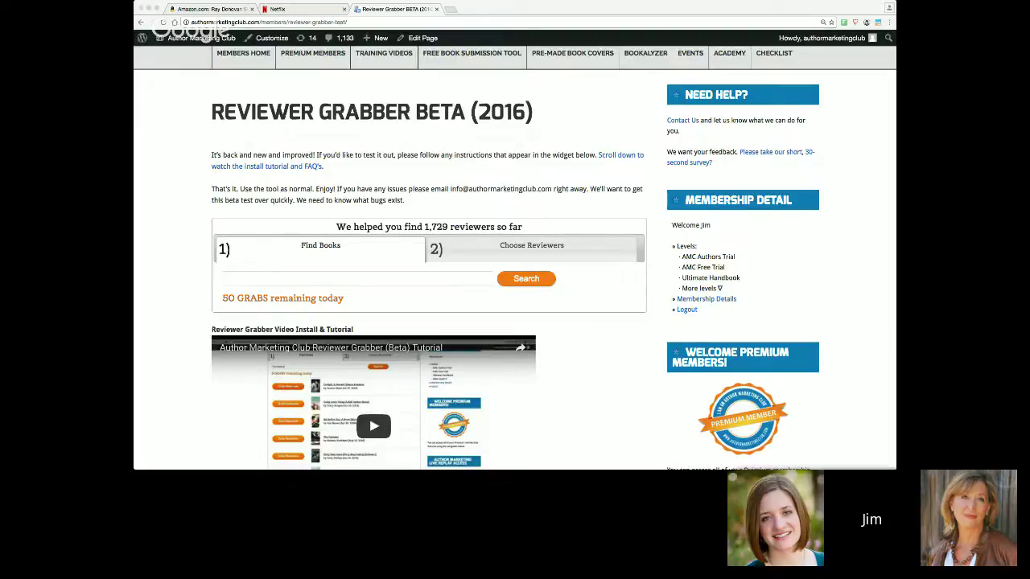
- Search the book finder for "fantasy" and look through the list of matching books
left_click(367, 276)
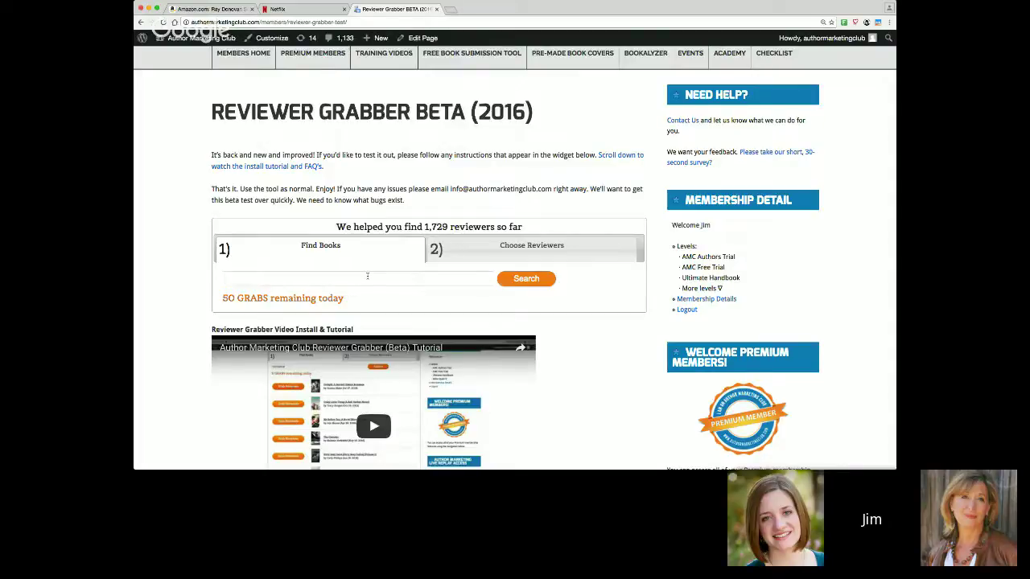
left_click(368, 276)
left_click(367, 276)
left_click(367, 276)
type("fantasy")
left_click(525, 281)
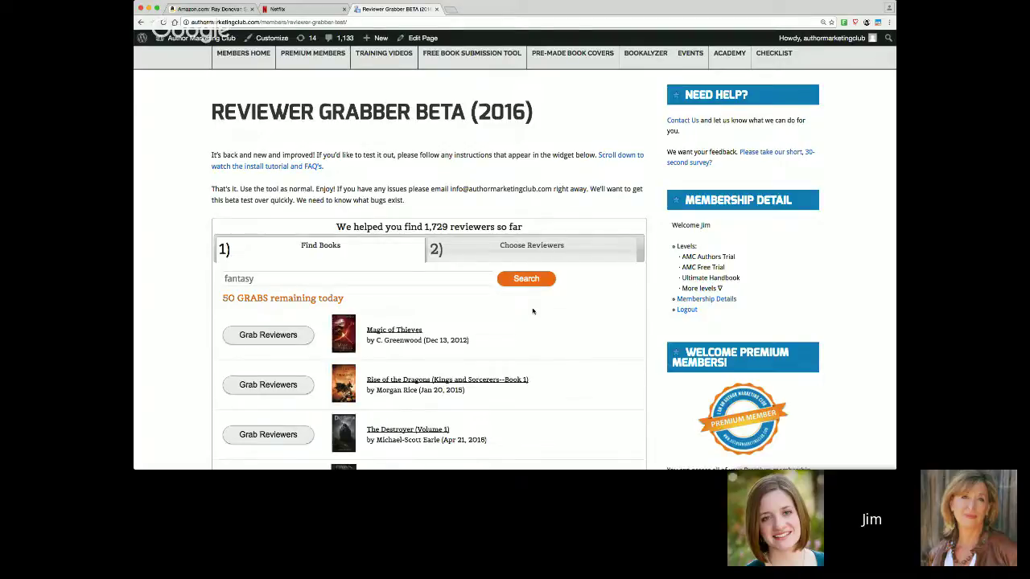
scroll(533, 311, "down", 5)
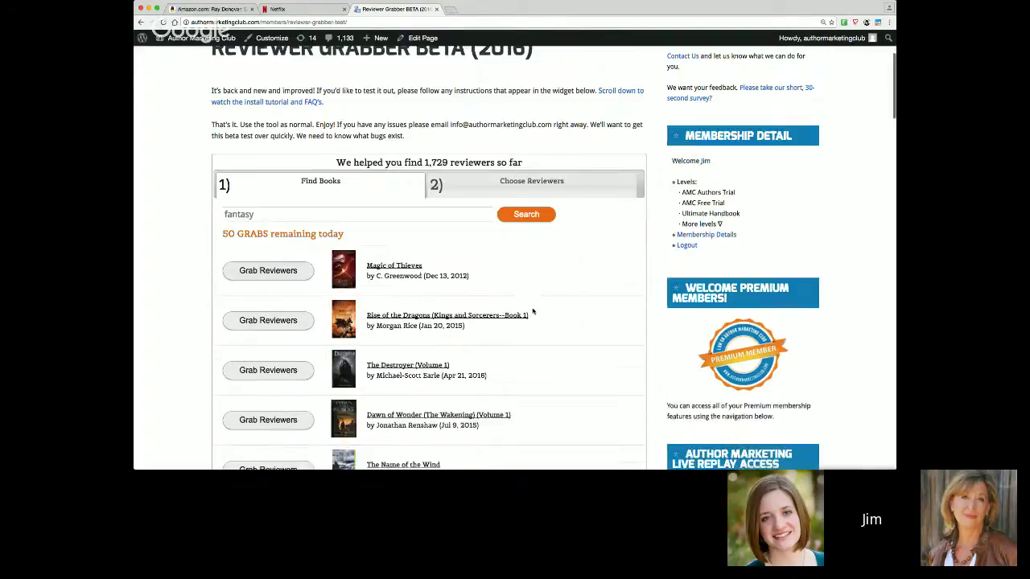
scroll(533, 311, "down", 2)
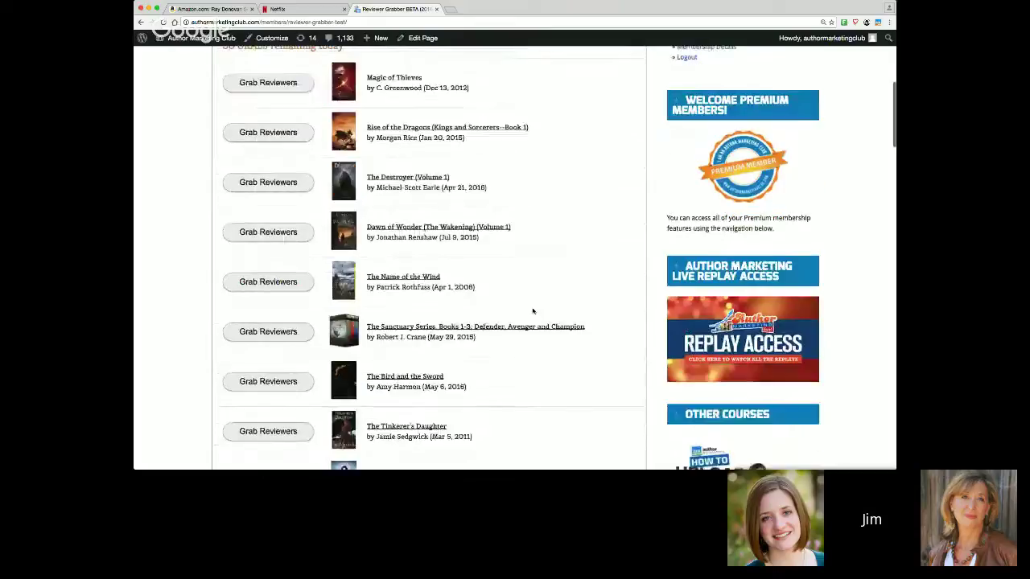
scroll(533, 312, "up", 2)
scroll(533, 311, "up", 5)
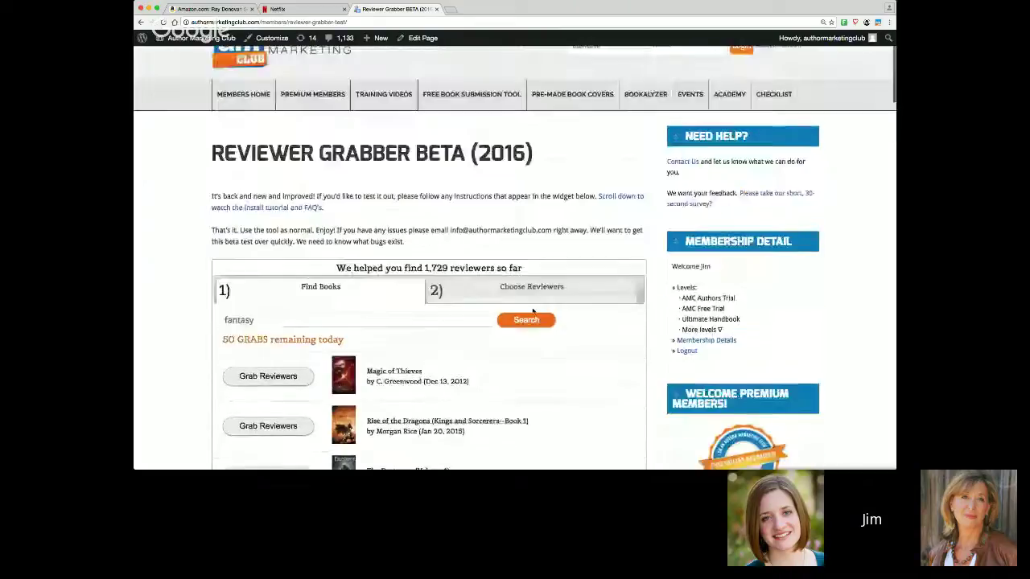
scroll(533, 311, "down", 2)
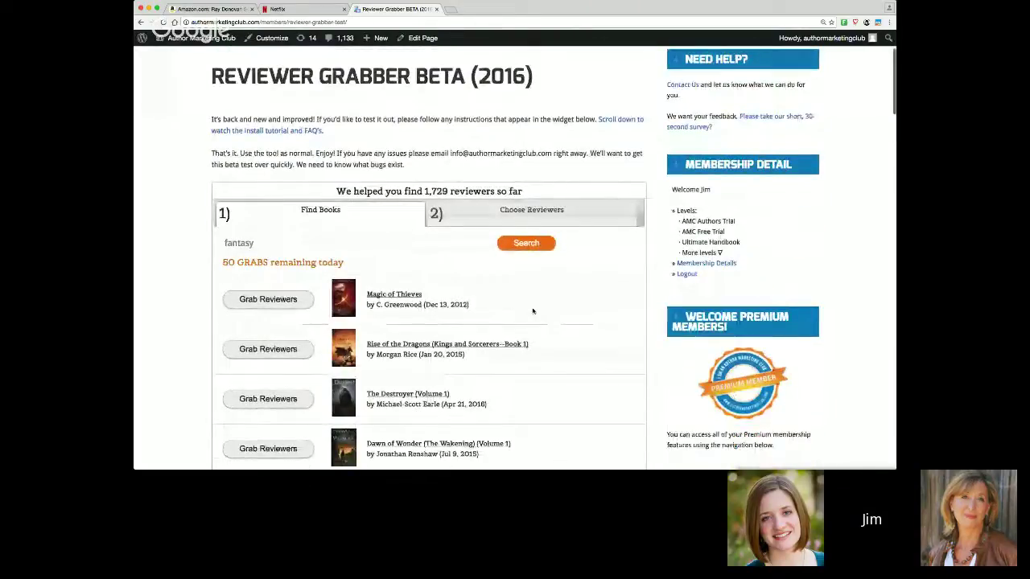
scroll(533, 311, "down", 2)
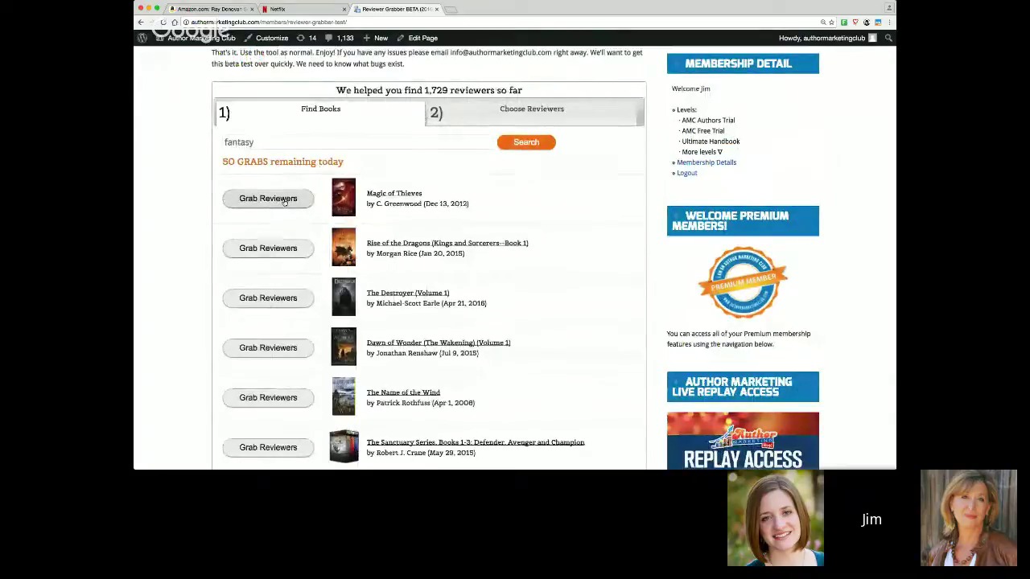
- Search for books with the more specific keyword "elves" and look over the matching titles
scroll(431, 240, "up", 3)
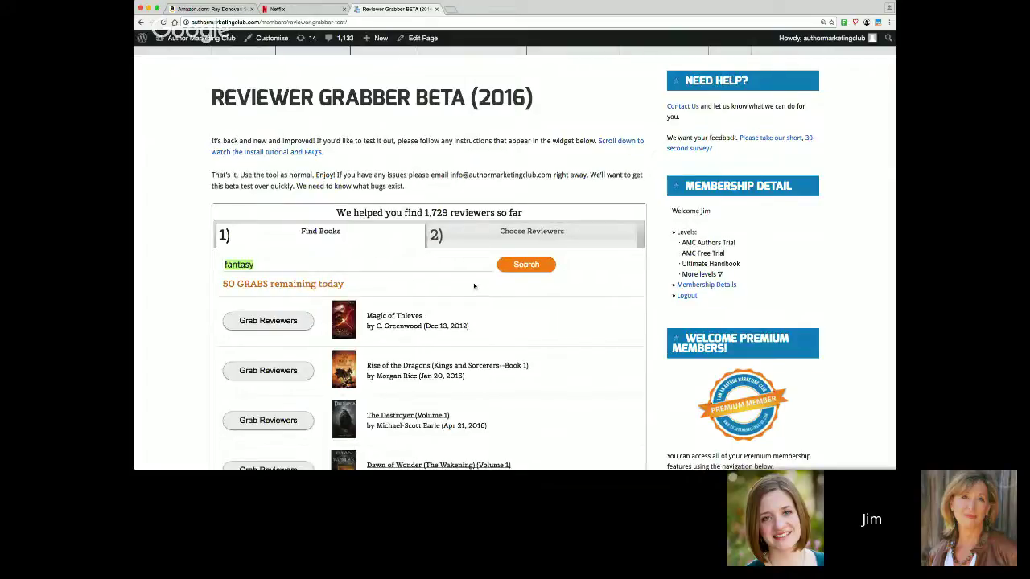
type("elves")
key("Return")
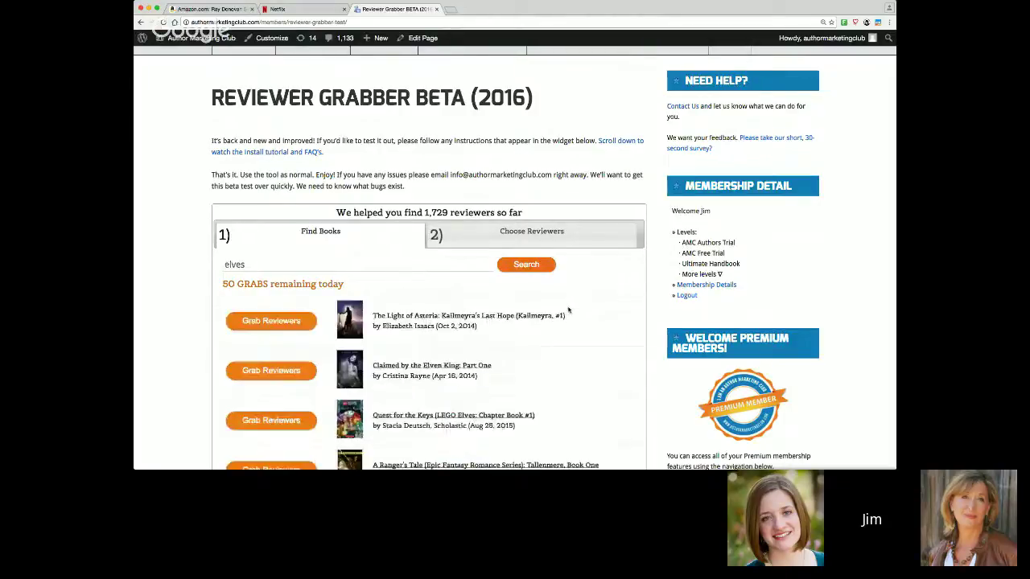
scroll(568, 310, "down", 3)
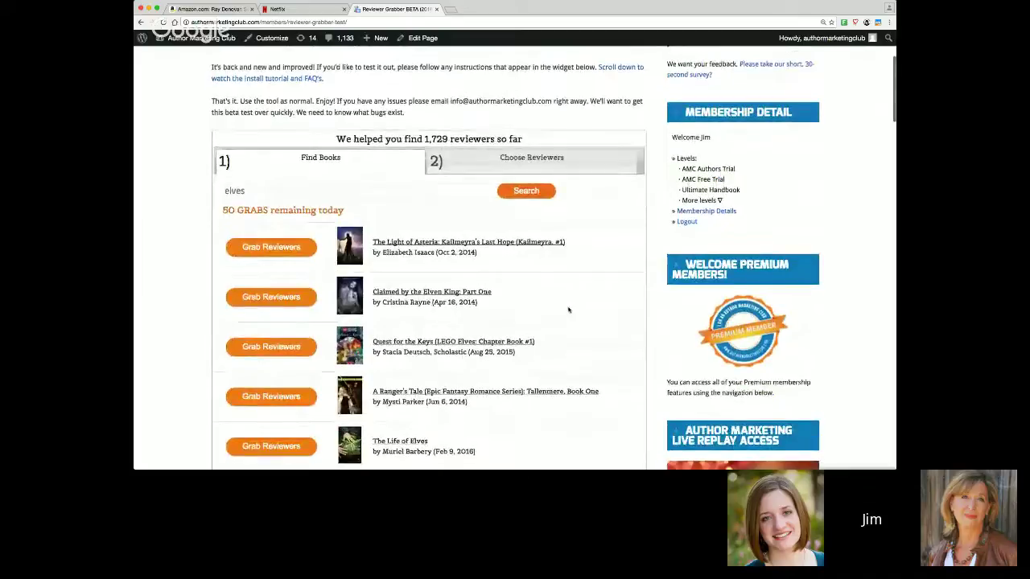
scroll(568, 310, "down", 2)
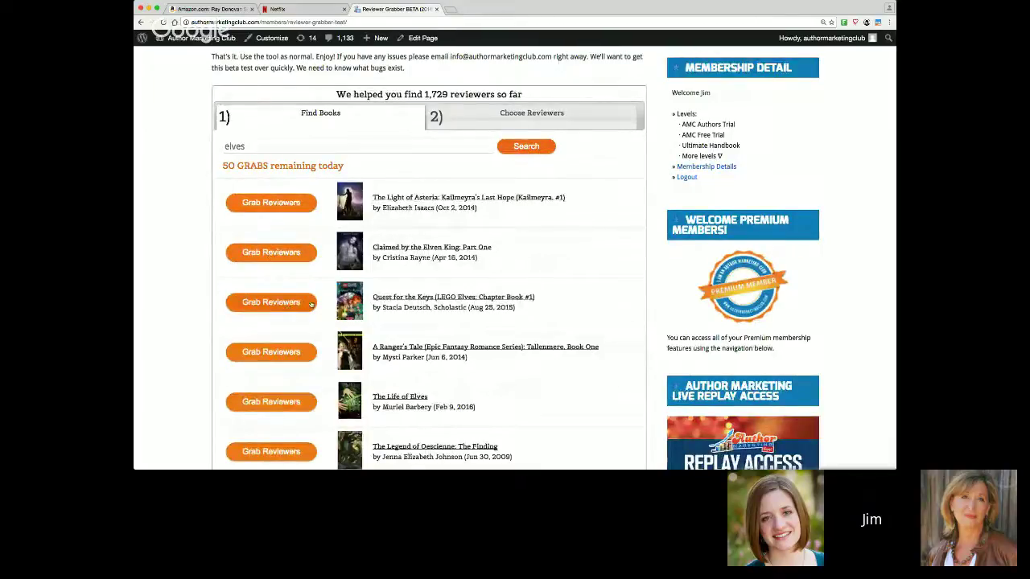
- View the Amazon page and customer reviews of The Light of Asteria, and grab that book's reviewers in Reviewer Grabber
left_click(434, 199)
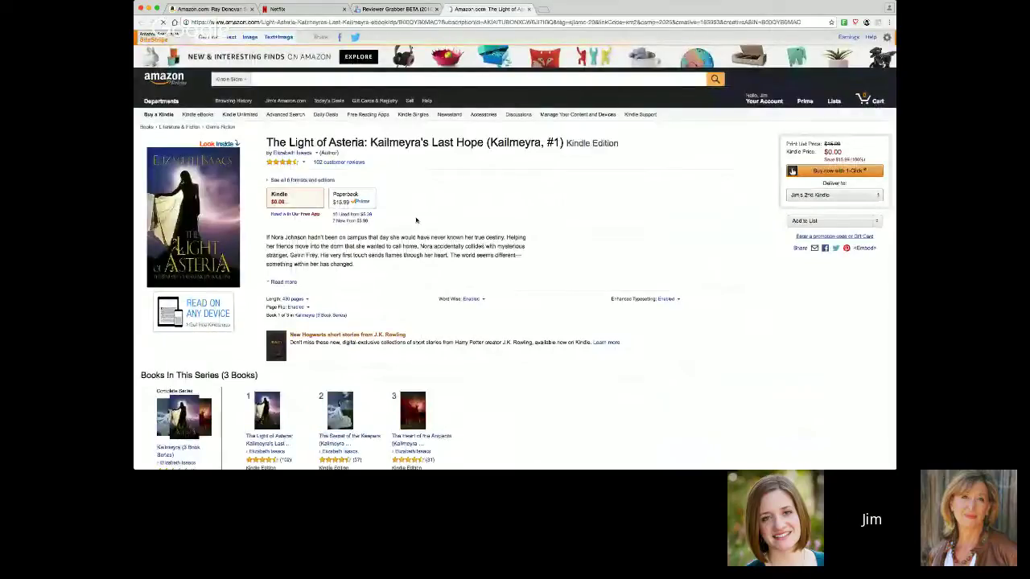
left_click(324, 163)
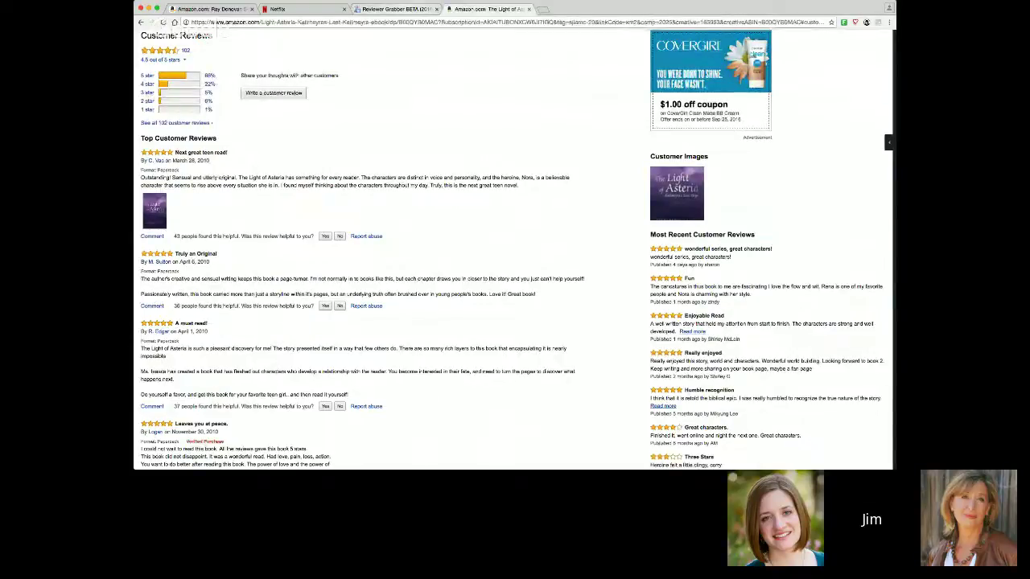
left_click(396, 9)
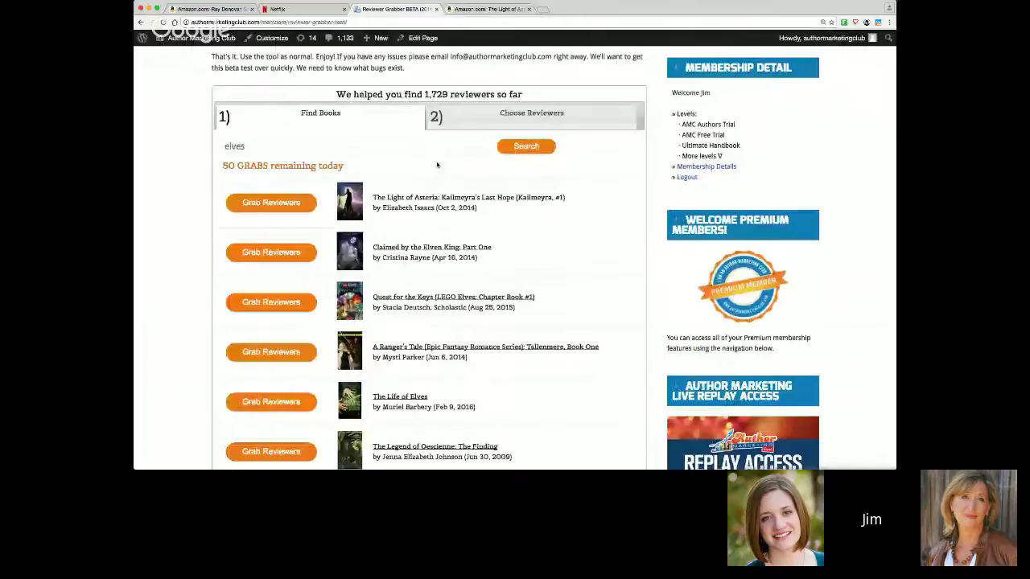
left_click(284, 204)
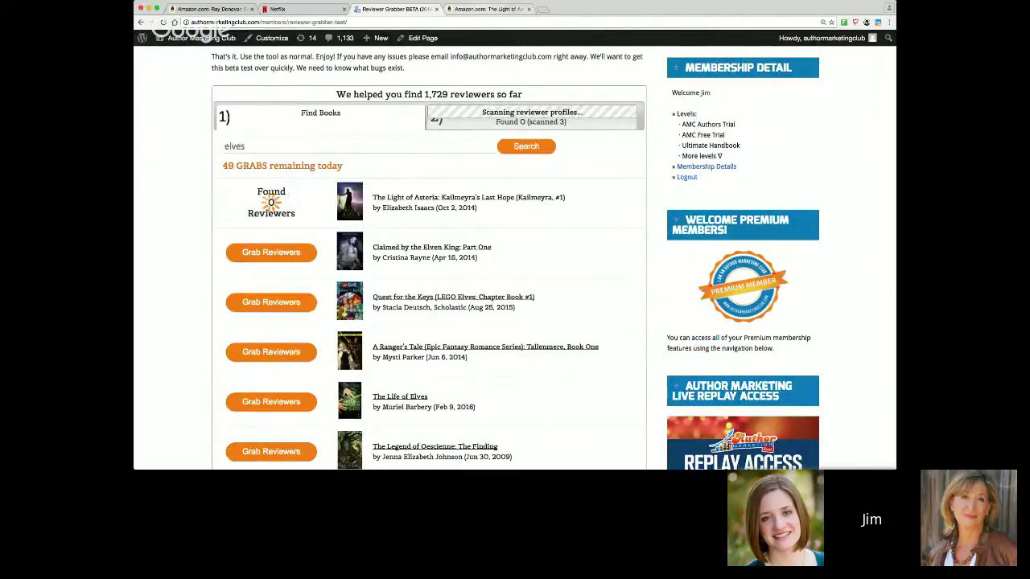
- On the book's Amazon page, check the expanded profile details of the "Next great teen read!" reviewer and return to the reviews
left_click(487, 9)
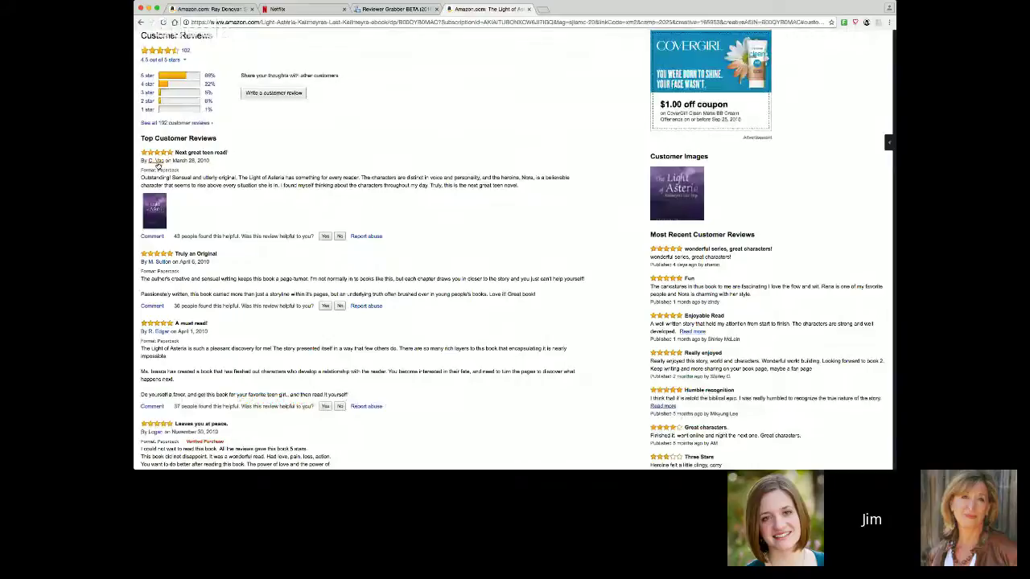
left_click(157, 162)
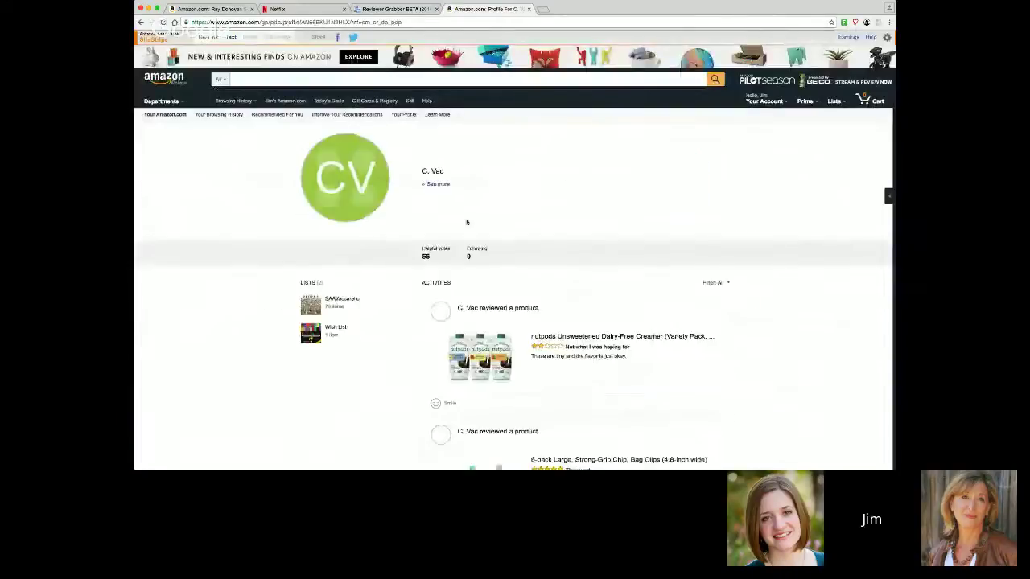
left_click(437, 184)
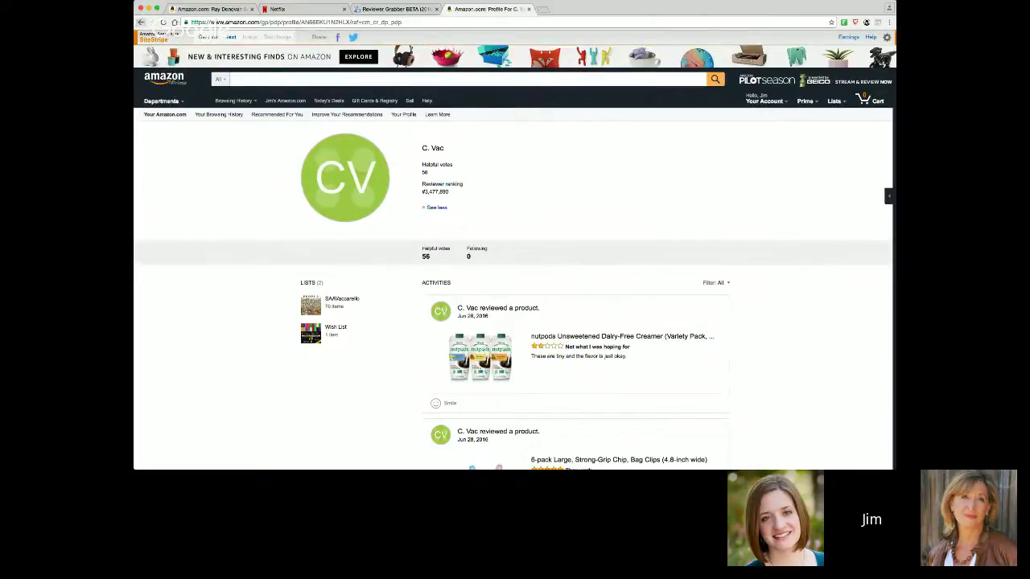
left_click(141, 22)
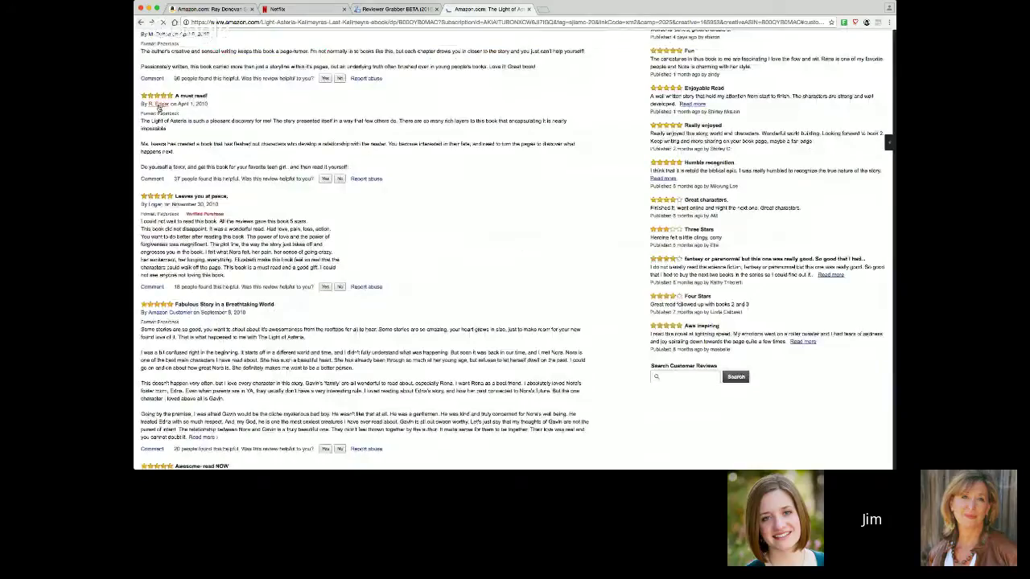
- Check the Amazon profiles of the "A must read!" and "Leaves you at peace." reviewers for contact details
left_click(159, 104)
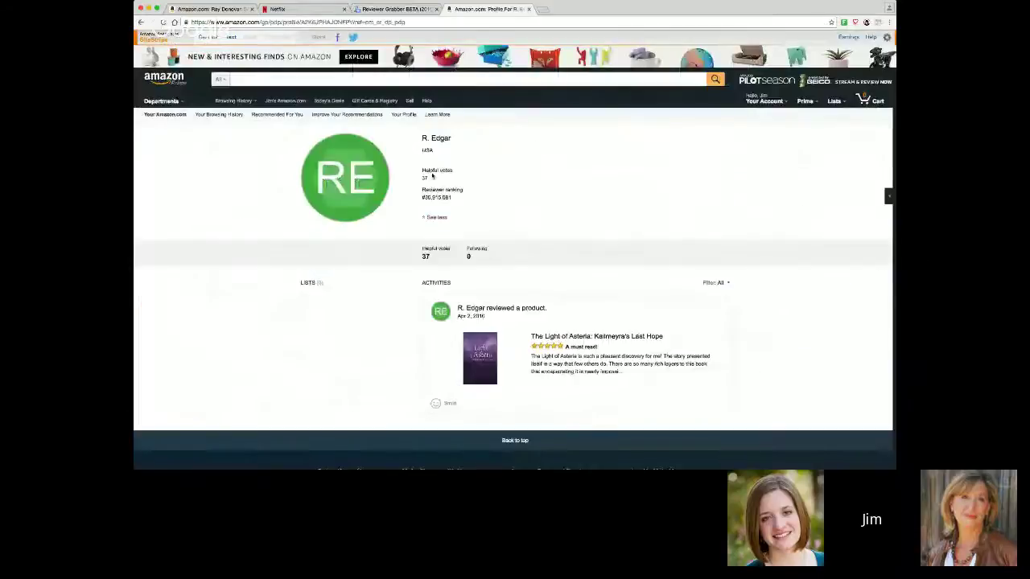
left_click(141, 23)
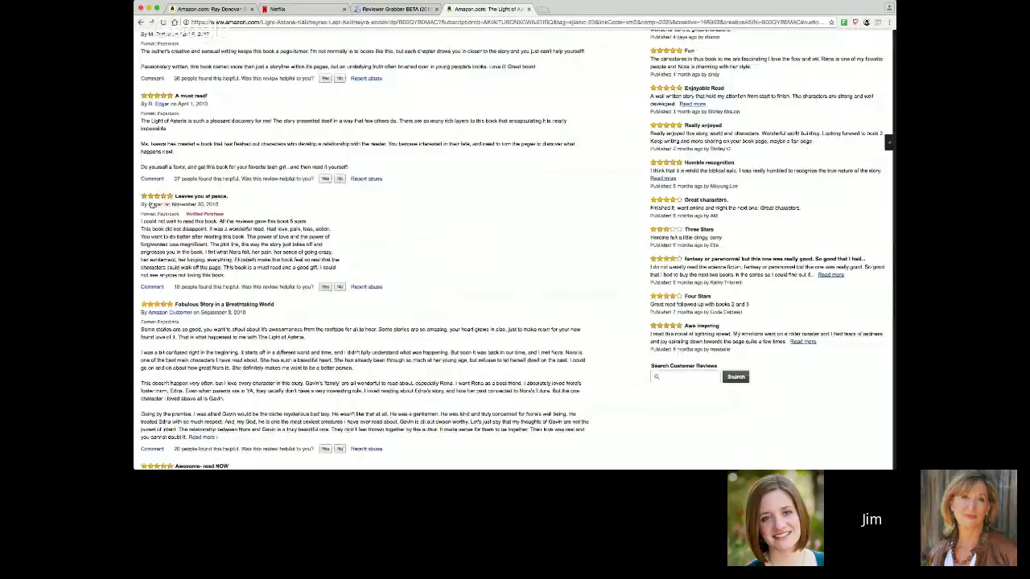
left_click(150, 204)
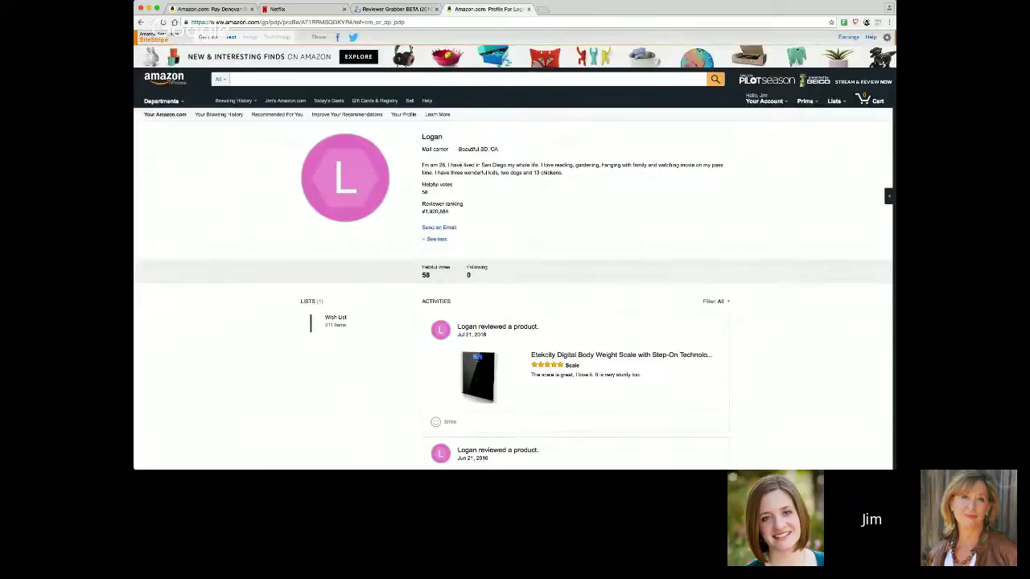
left_click(142, 23)
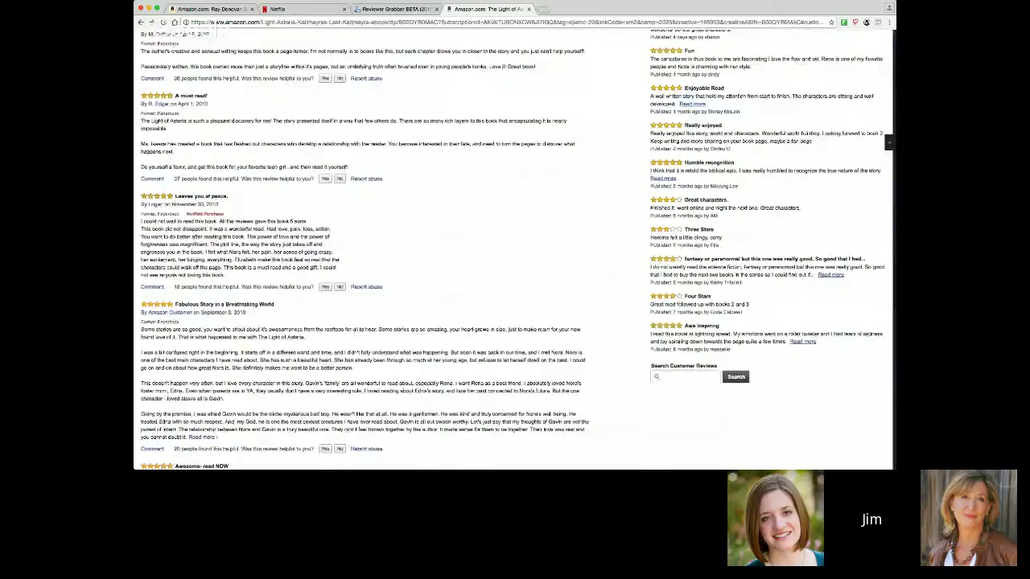
- Switch to Reviewer Grabber and examine the found reviewers, both those with and those without email addresses
left_click(395, 10)
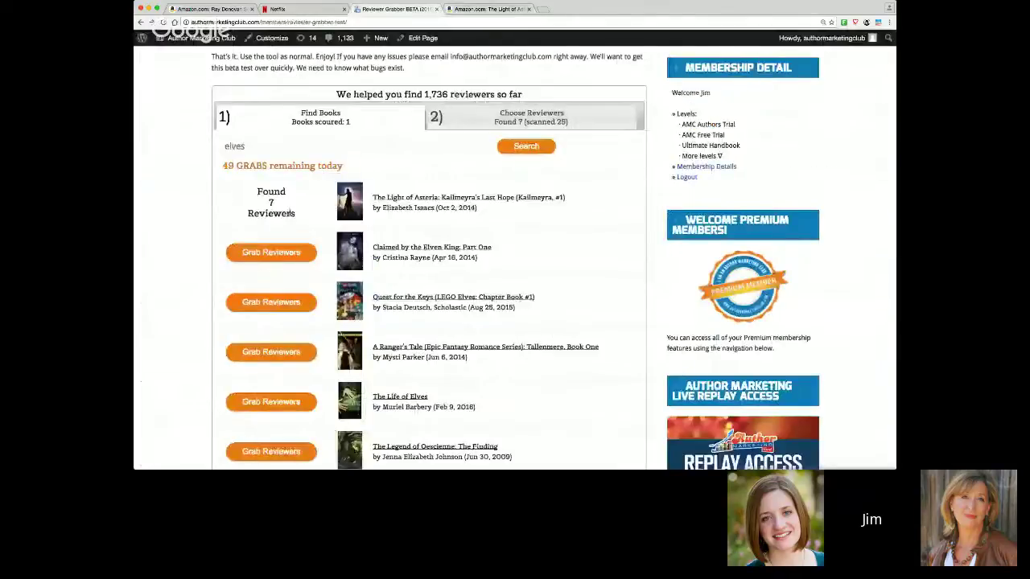
left_click(514, 123)
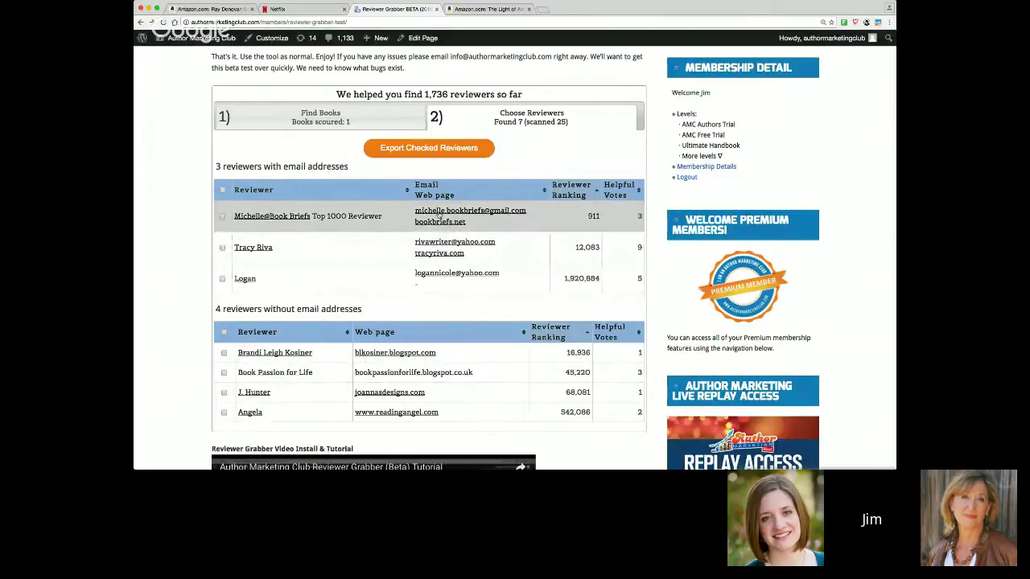
scroll(329, 280, "down", 1)
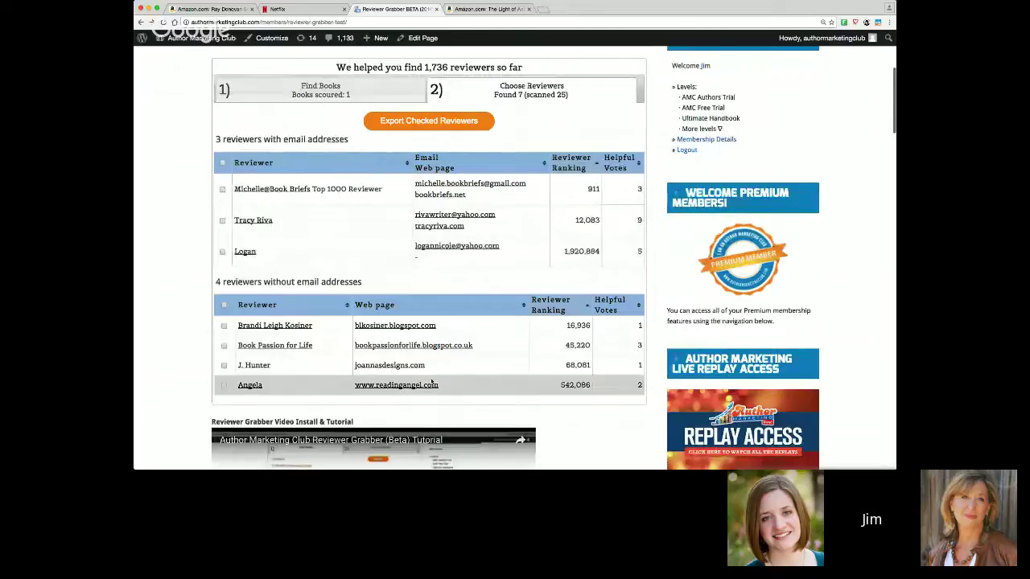
scroll(432, 383, "up", 4)
scroll(445, 344, "down", 3)
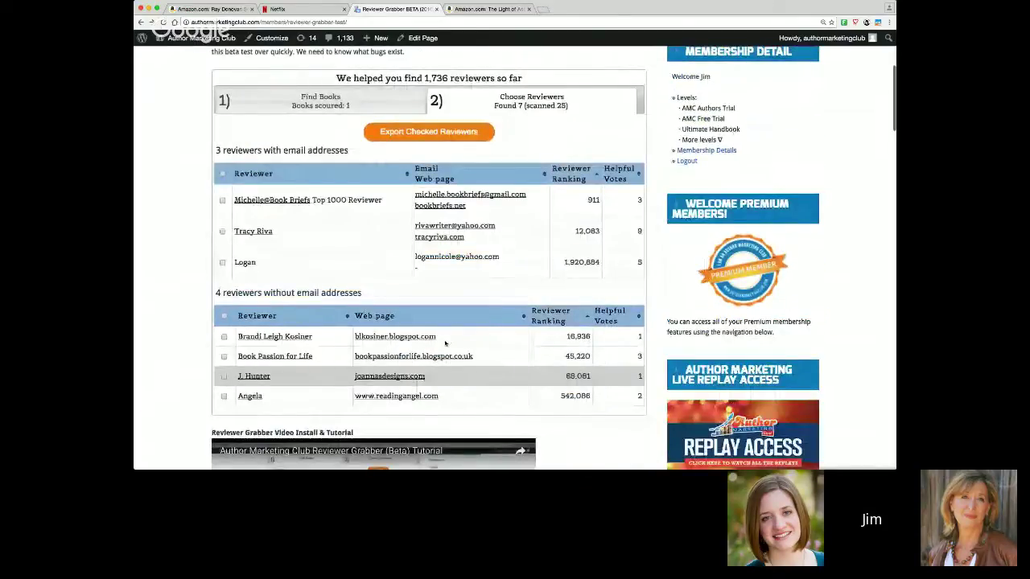
- Examine the remaining customer reviews on the book's Amazon page and return to Reviewer Grabber
key("ctrl+Tab")
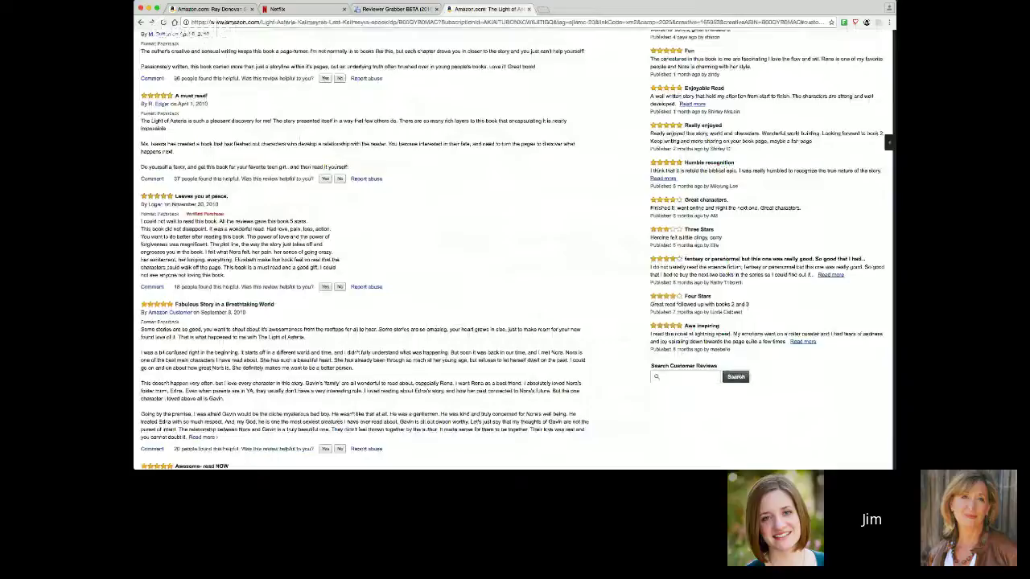
scroll(187, 130, "down", 5)
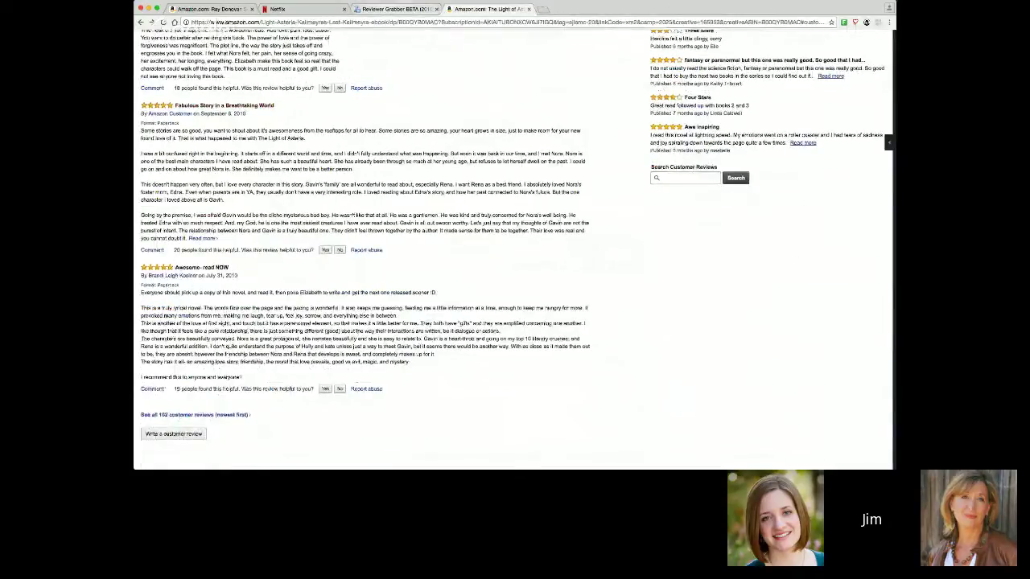
left_click(394, 8)
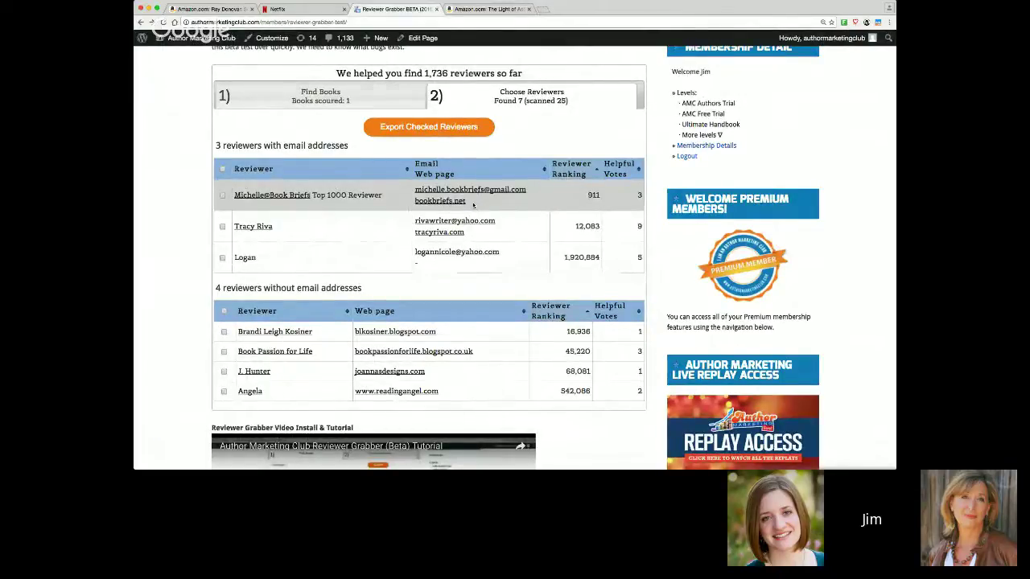
- Go back to the found books and grab reviewers for the second through sixth titles, Claimed by the Elven King through The Legend of Oescienne
left_click(320, 96)
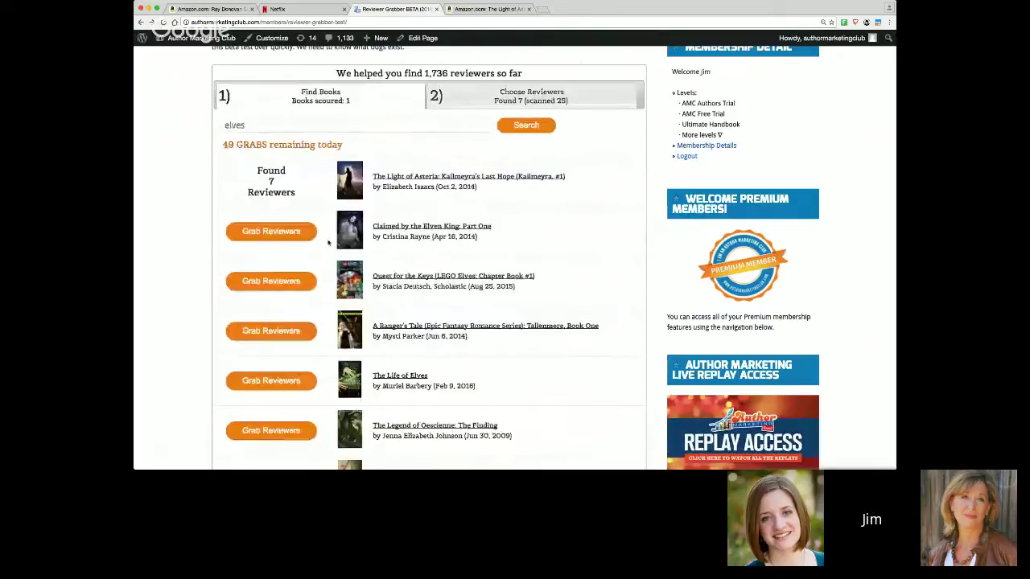
left_click(277, 232)
left_click(277, 282)
left_click(290, 331)
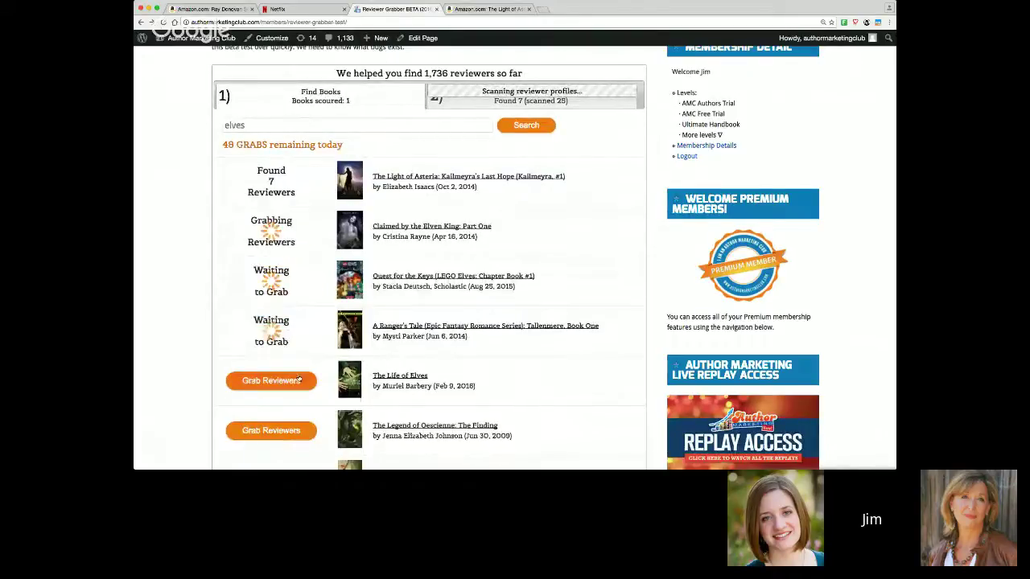
left_click(300, 383)
left_click(293, 431)
- Grab reviewers for the next three books: Elfin, Mage Fade and The Lone Ranger
scroll(294, 418, "down", 2)
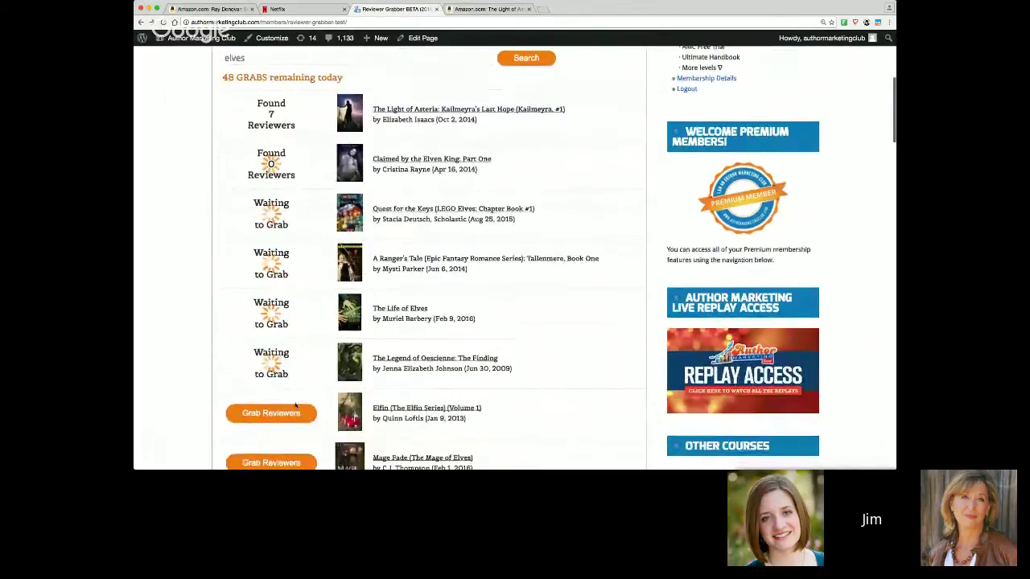
left_click(295, 408)
scroll(295, 408, "down", 3)
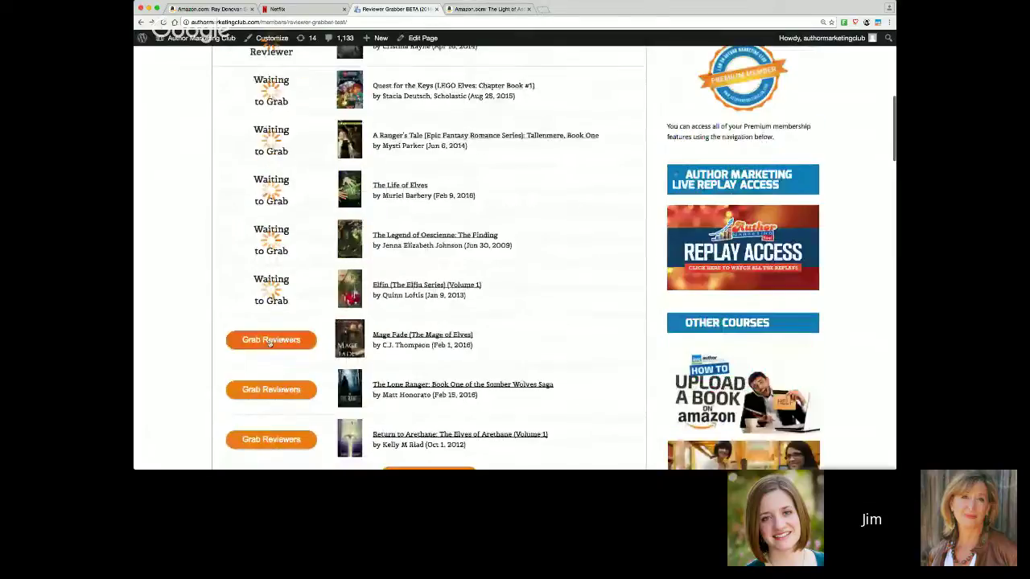
left_click(292, 339)
left_click(291, 390)
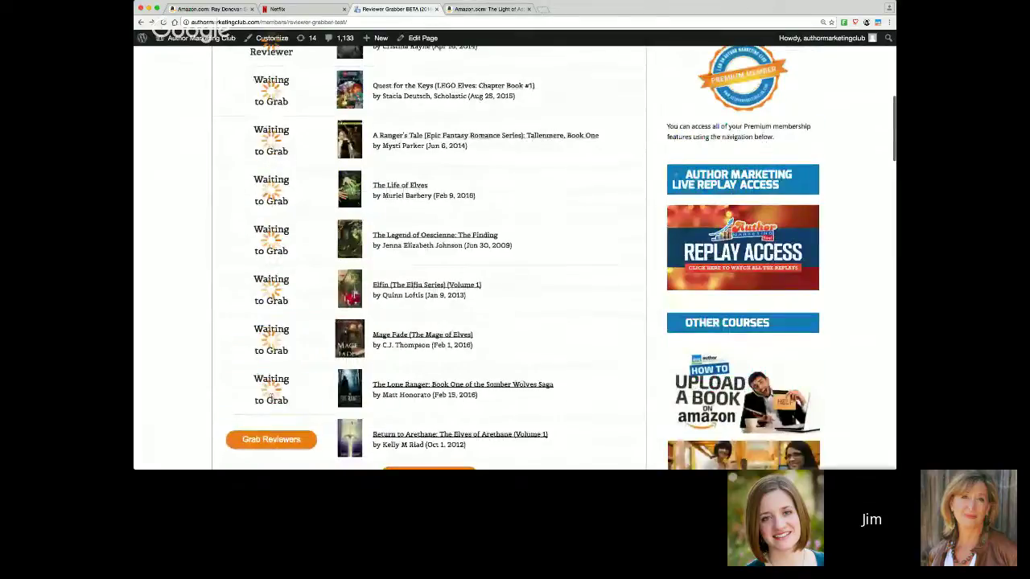
- Grab reviewers for the last listed book, Return to Arethane, and check the scanning progress
left_click(287, 440)
scroll(386, 383, "down", 2)
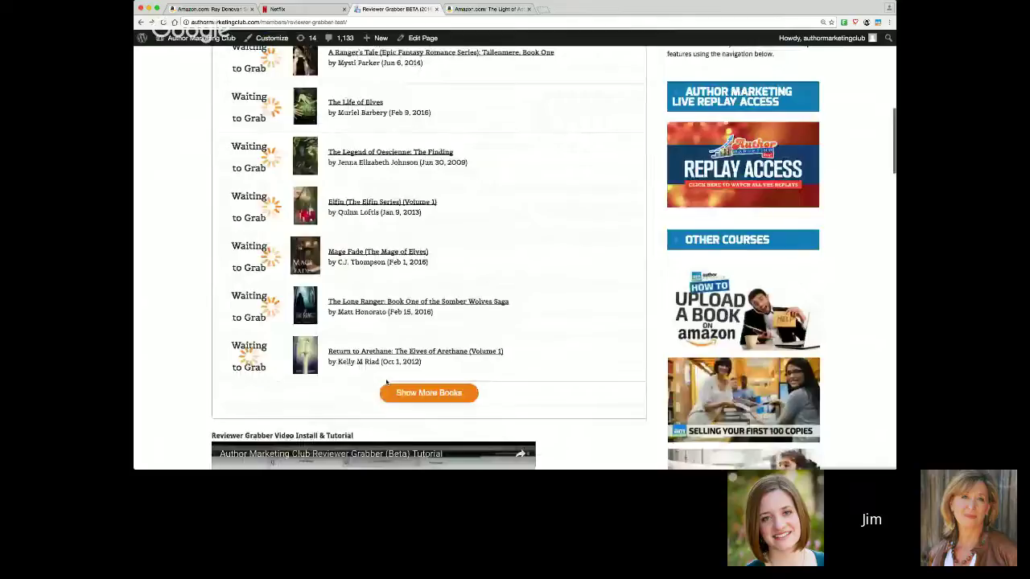
scroll(386, 383, "up", 10)
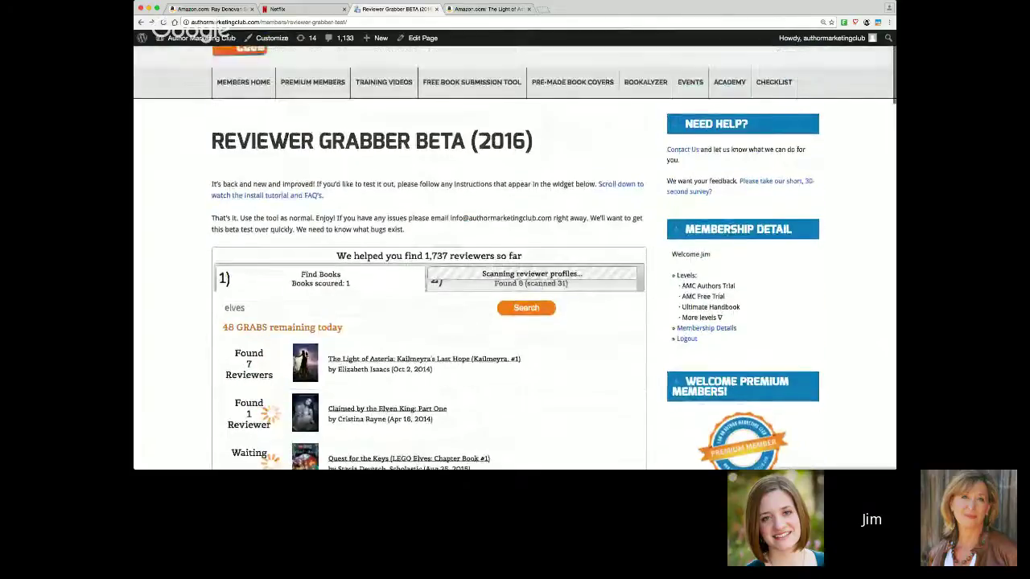
scroll(462, 377, "down", 1)
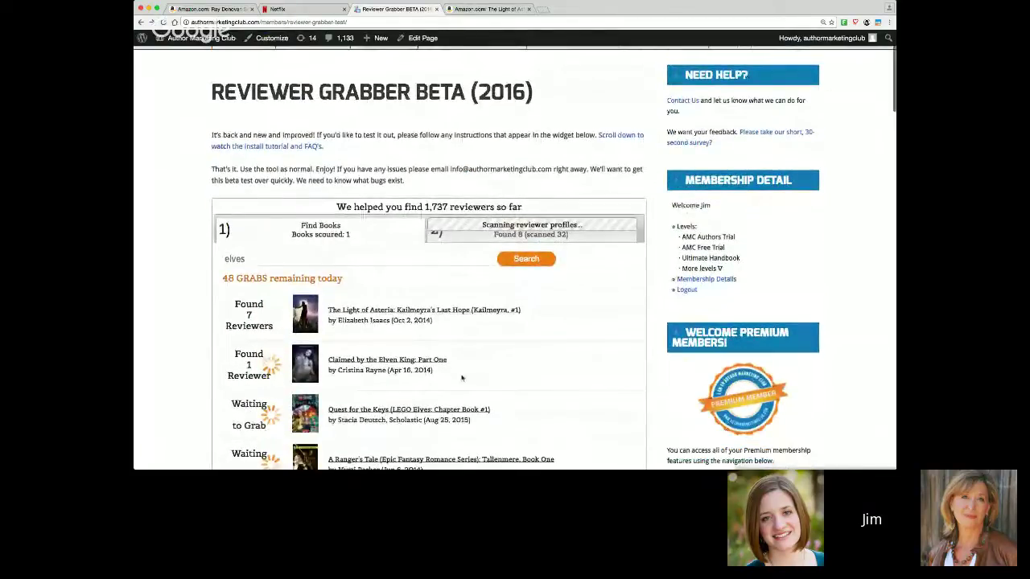
scroll(462, 377, "down", 1)
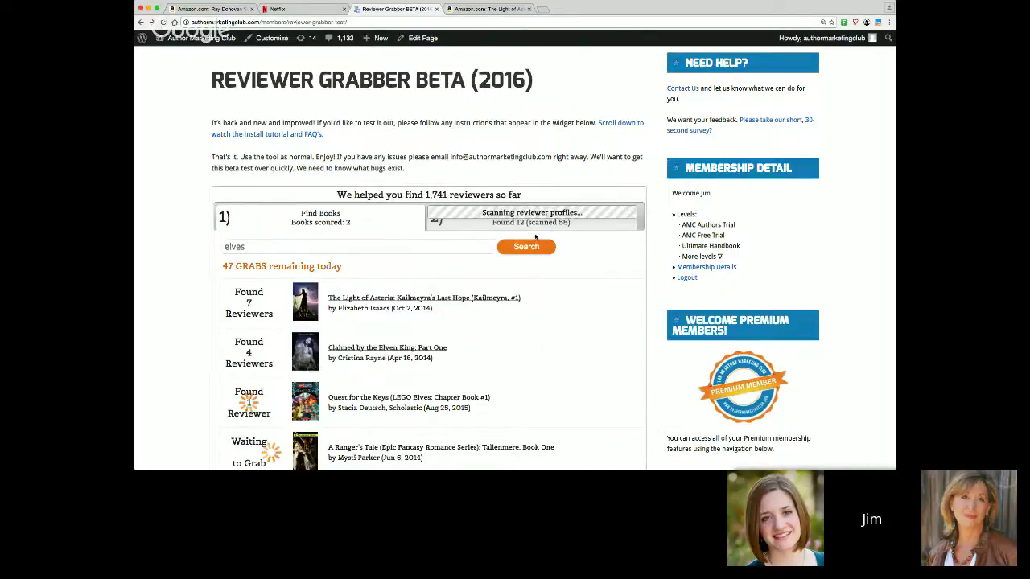
- Review the reviewers found so far with email addresses and return to the list of found books
scroll(550, 306, "down", 2)
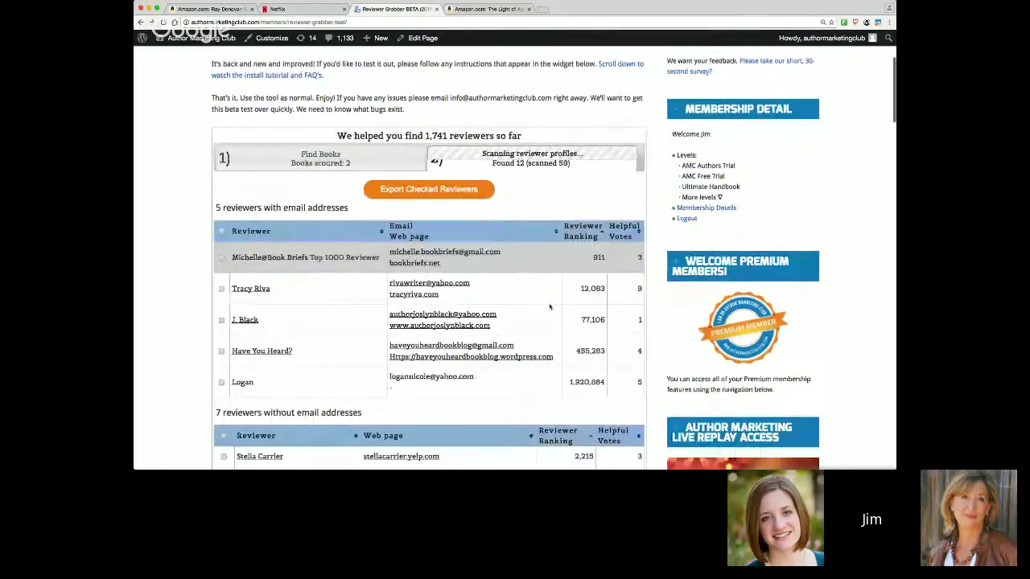
scroll(550, 306, "down", 1)
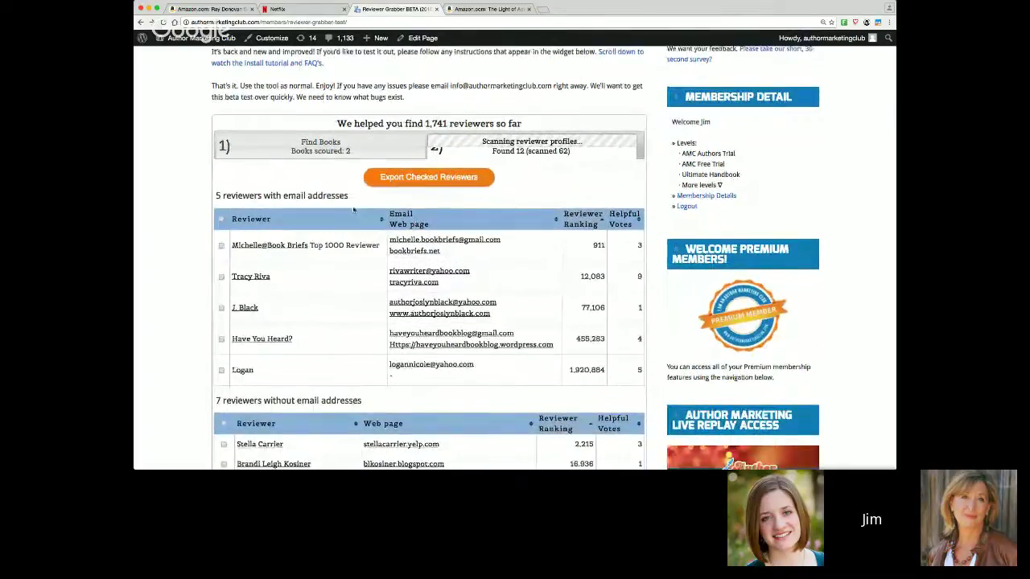
left_click(361, 151)
scroll(461, 279, "down", 1)
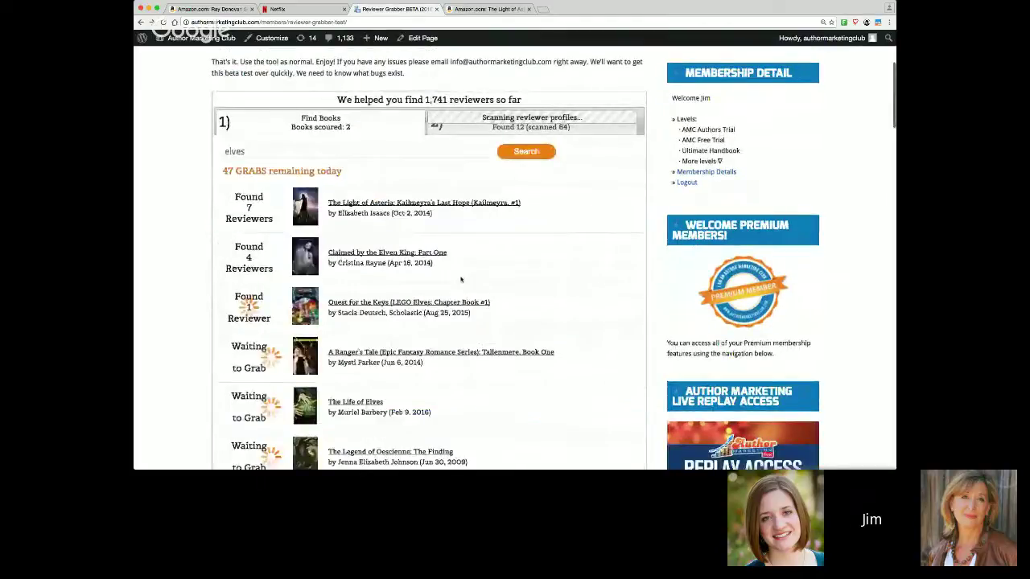
- Examine the updated lists of reviewers with and without email addresses, including web pages, rankings and helpful votes
scroll(461, 279, "down", 1)
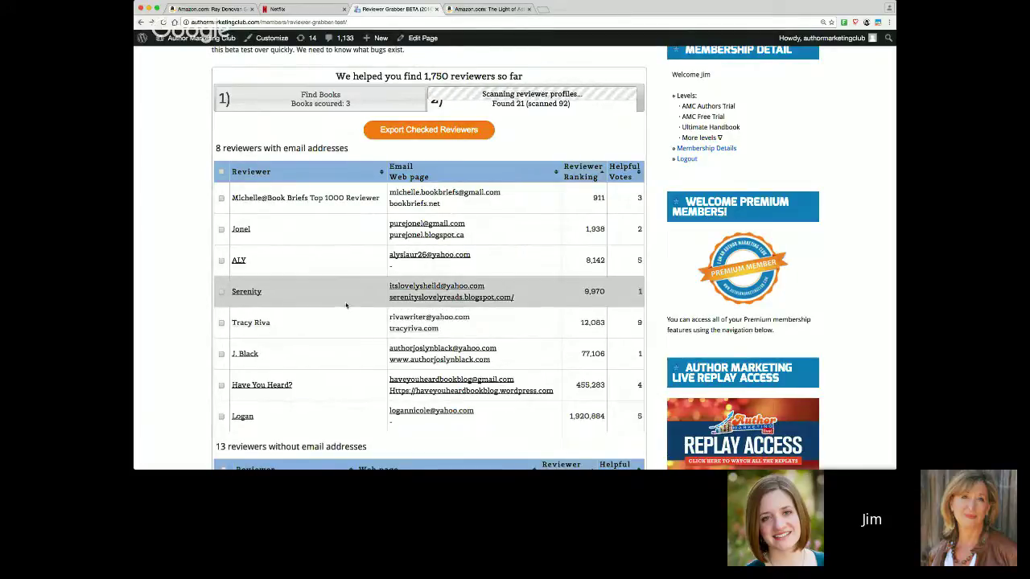
scroll(346, 305, "down", 1)
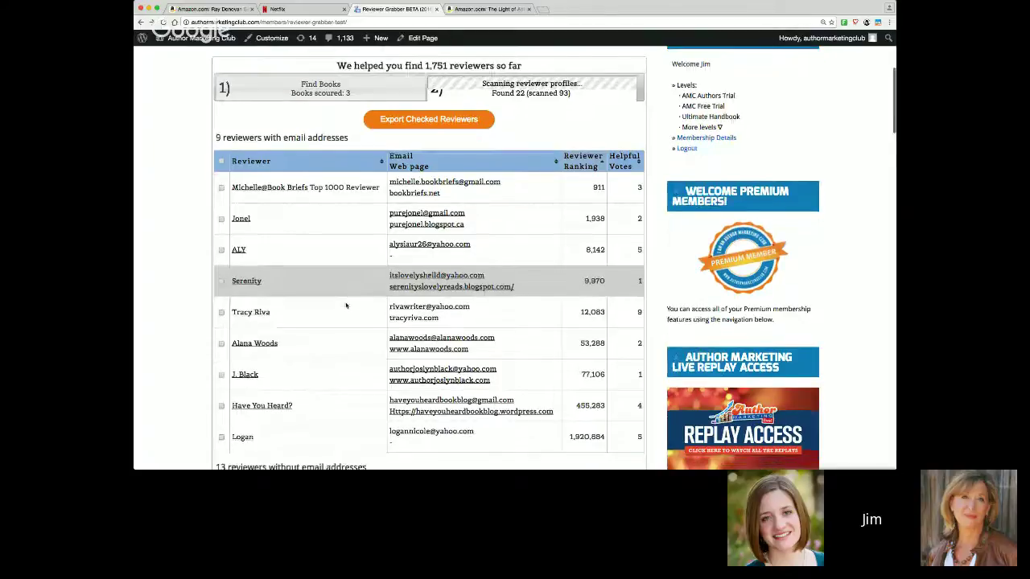
scroll(346, 305, "down", 2)
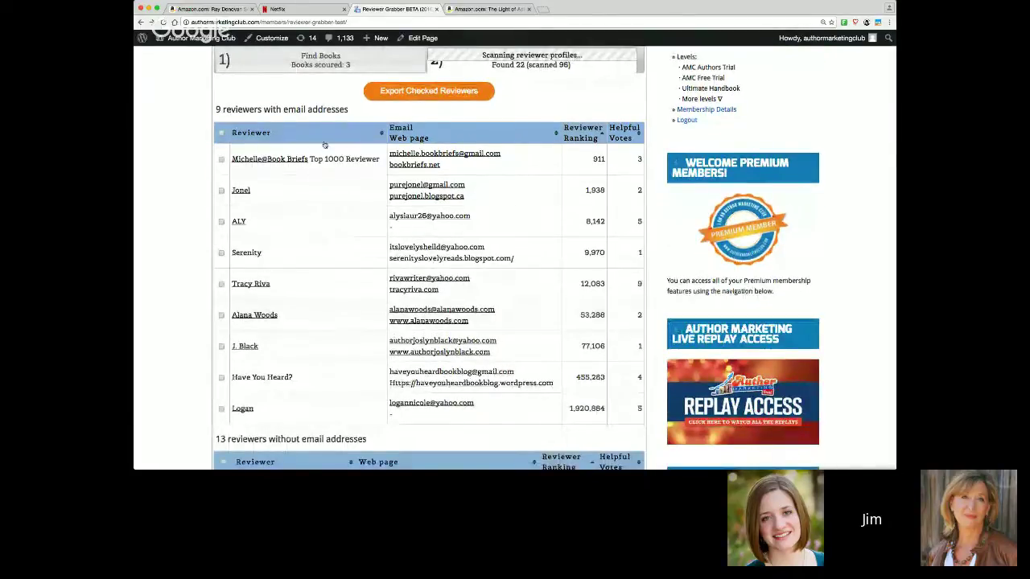
scroll(321, 143, "down", 6)
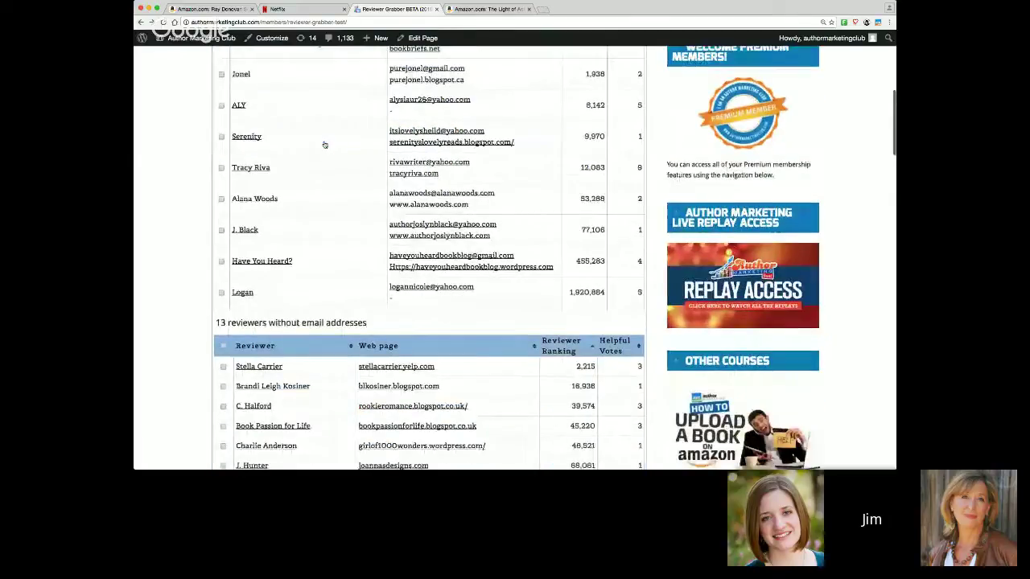
scroll(322, 145, "down", 5)
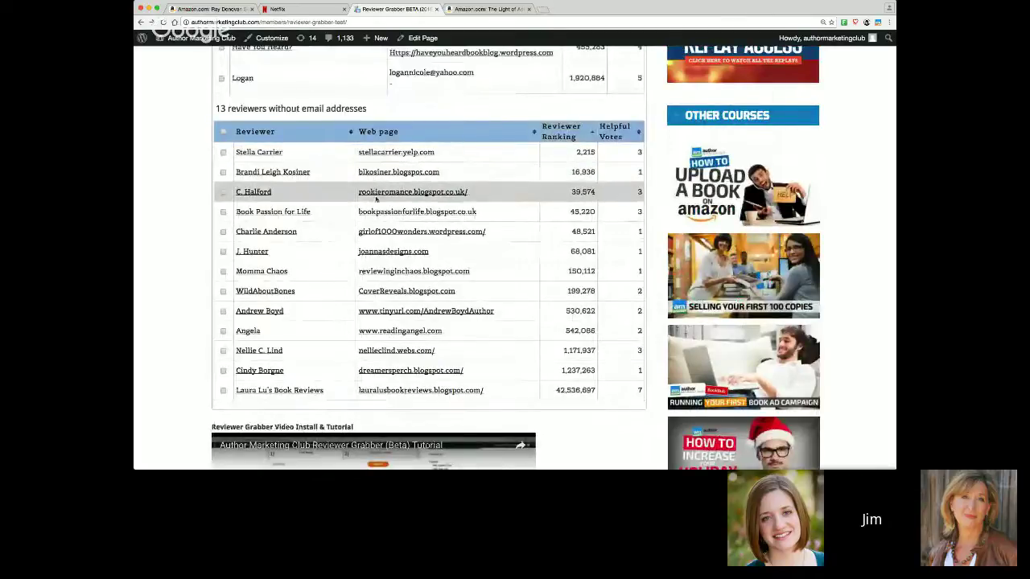
- Open the flower shop website of a reviewer without an email address, look for contact details, and return to the reviewer list
scroll(381, 214, "up", 1)
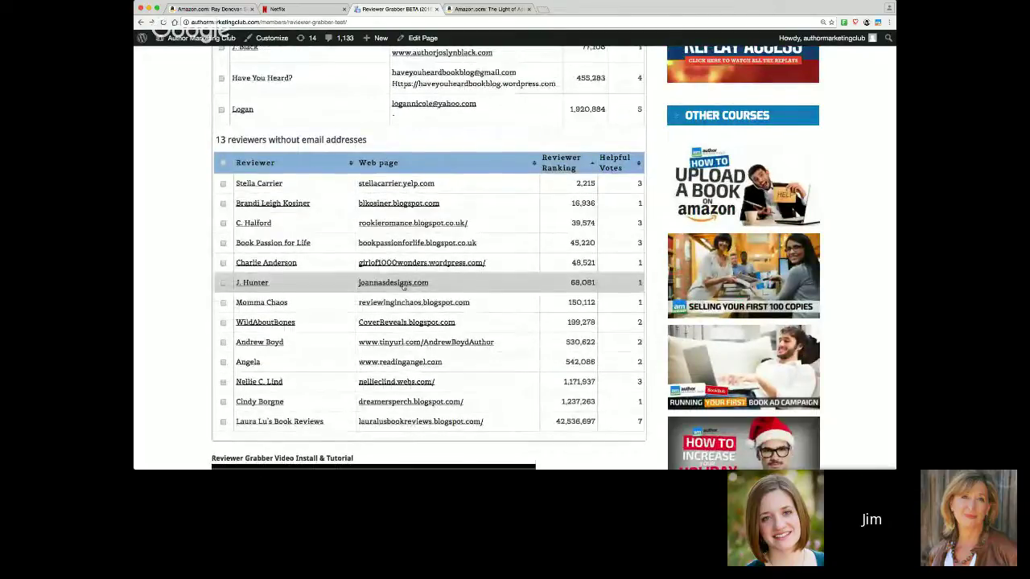
left_click(403, 286)
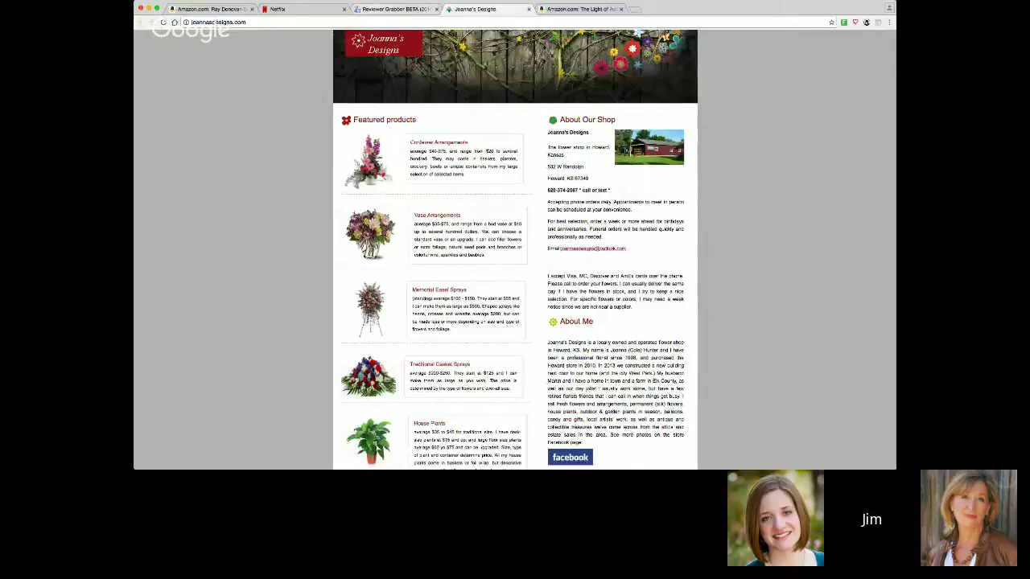
key("ctrl+shift+Tab")
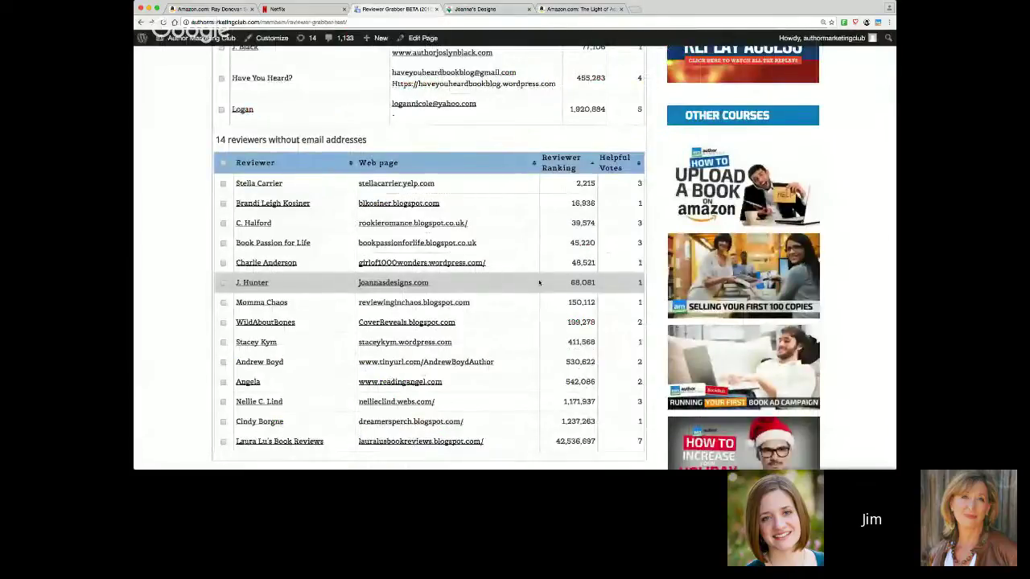
- Open CoverReveals.blogspot.com from the reviewers without email addresses, look through the blog, and return to Reviewer Grabber
scroll(483, 280, "down", 1)
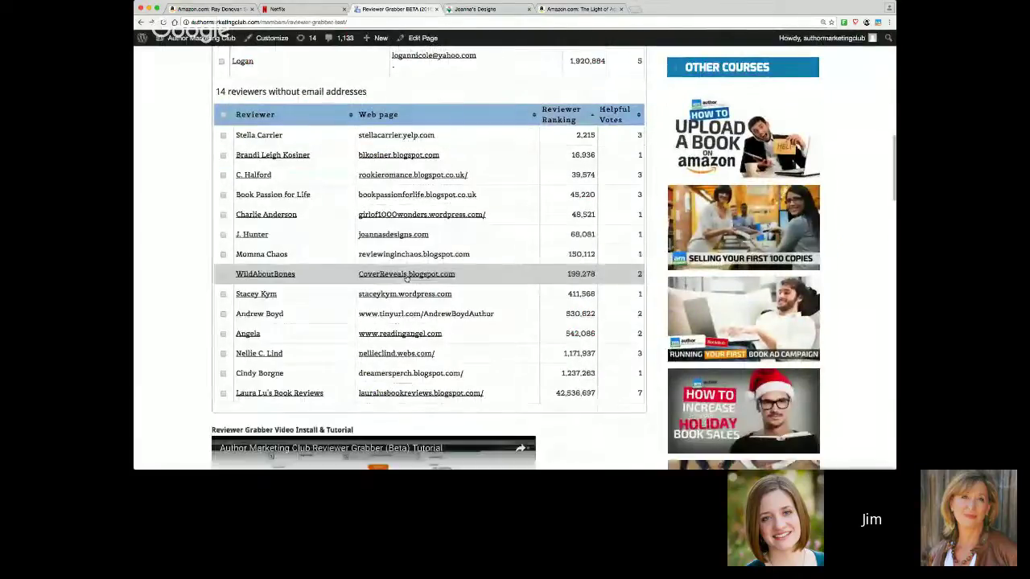
left_click(406, 274)
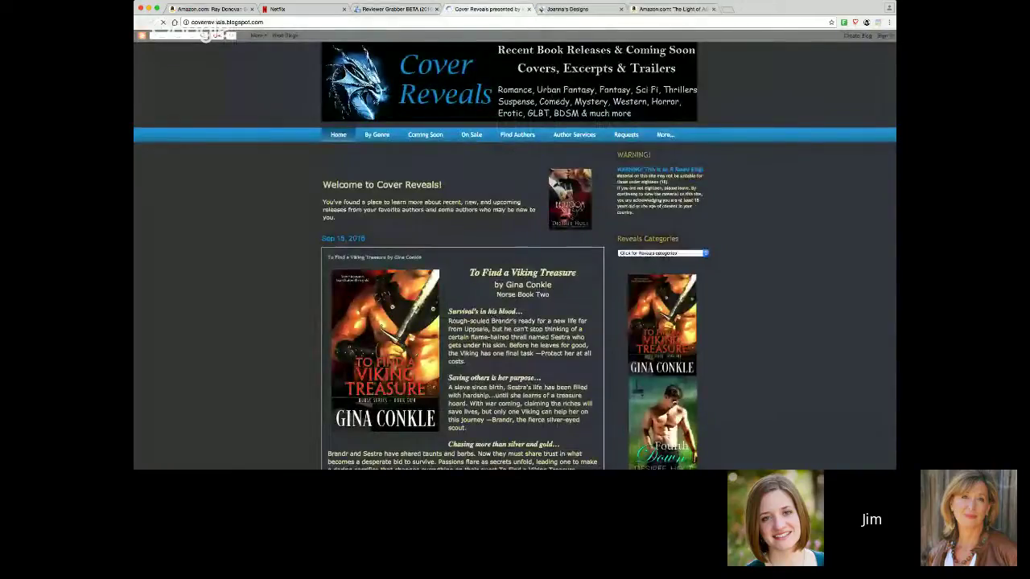
scroll(515, 249, "down", 10)
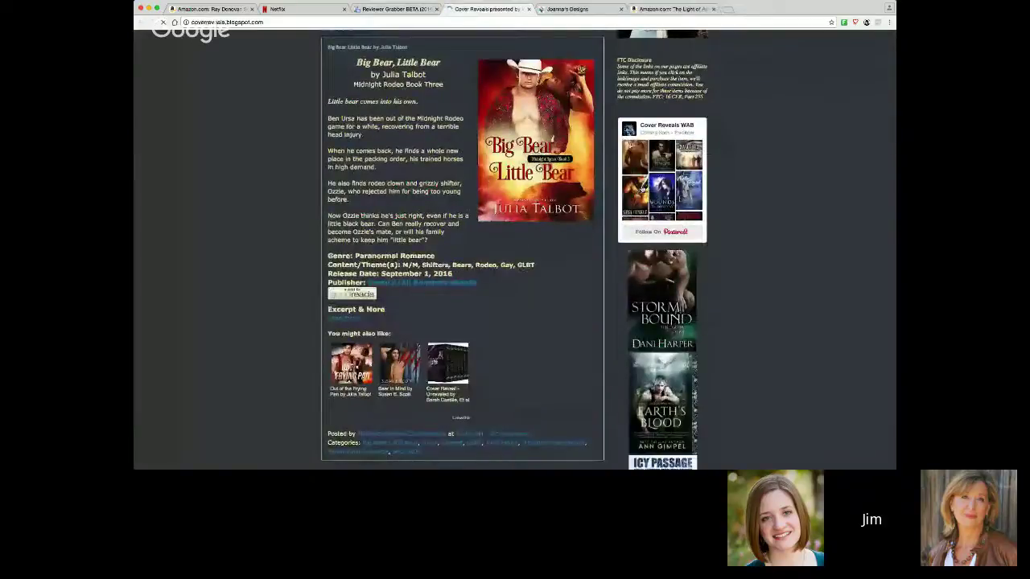
scroll(642, 188, "down", 10)
scroll(642, 188, "up", 5)
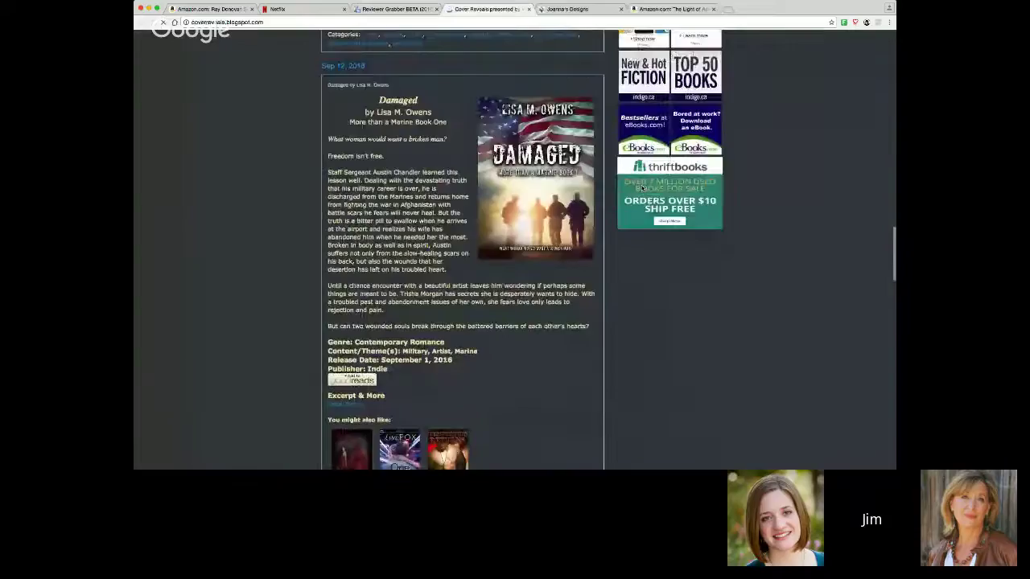
scroll(642, 188, "up", 3)
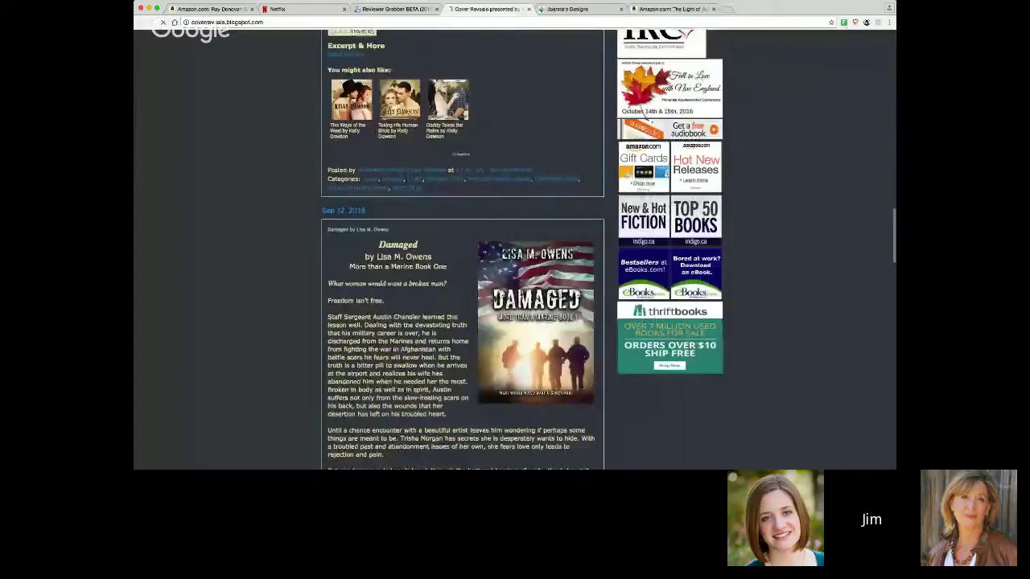
left_click(395, 9)
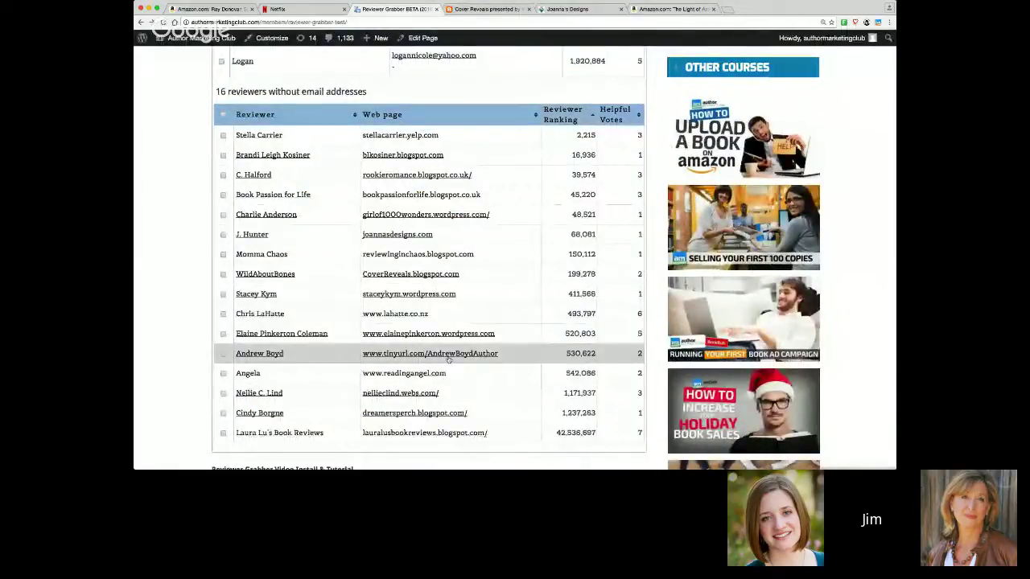
- Select the highest-ranked Top 1000 reviewer in the list of reviewers with email addresses
scroll(448, 360, "up", 9)
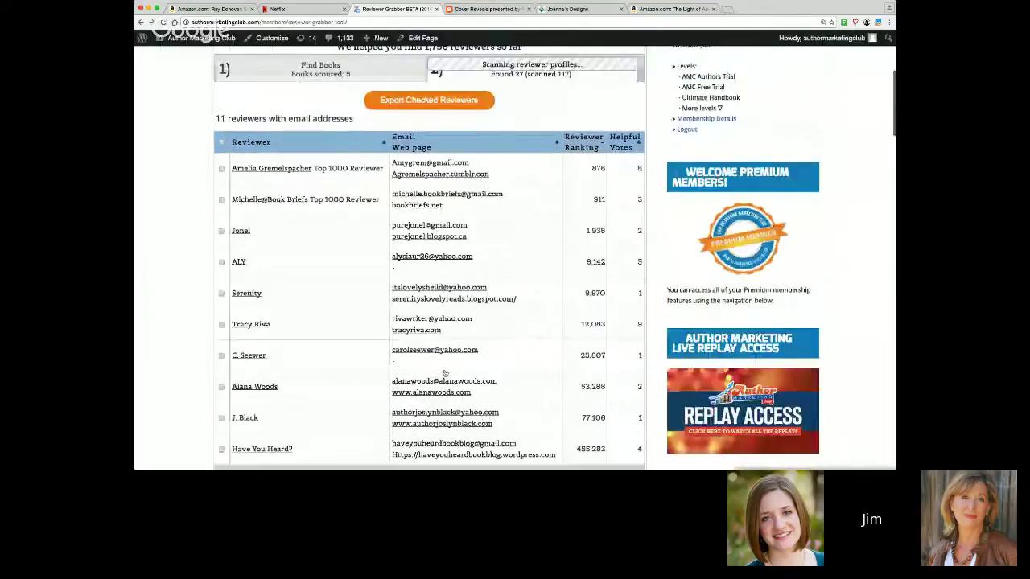
scroll(524, 165, "down", 1)
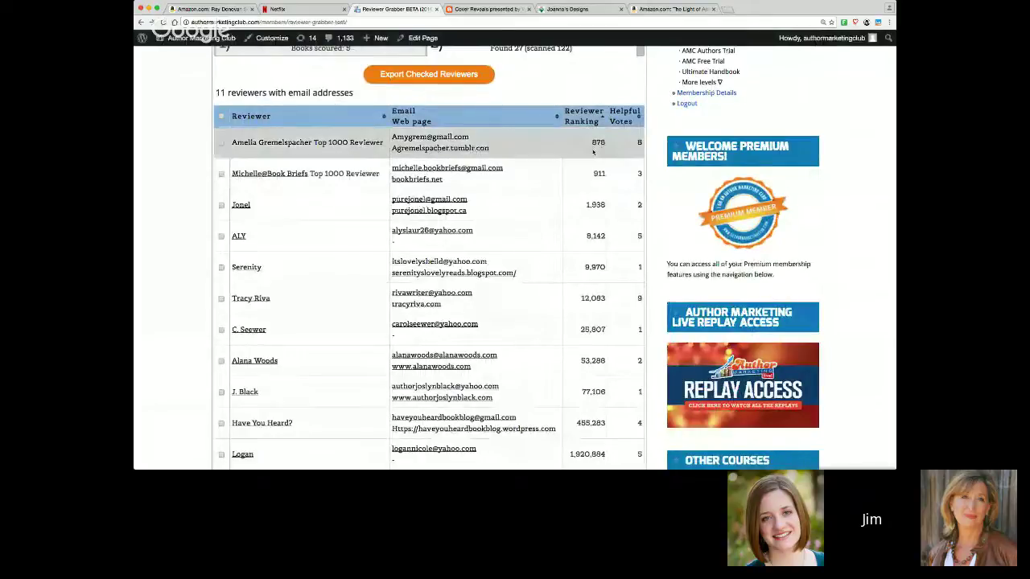
left_click_drag(592, 143, 605, 142)
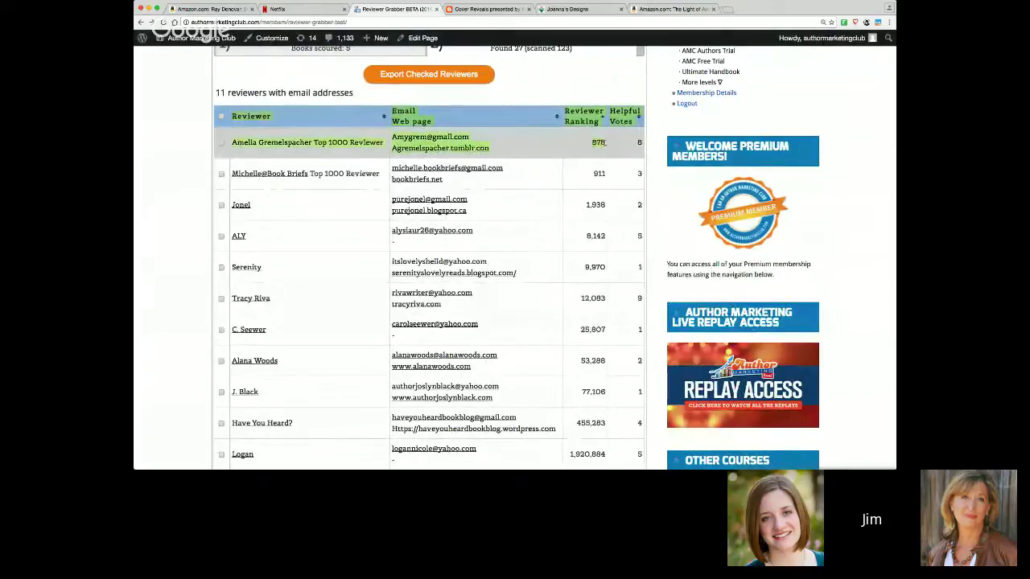
left_click(605, 142)
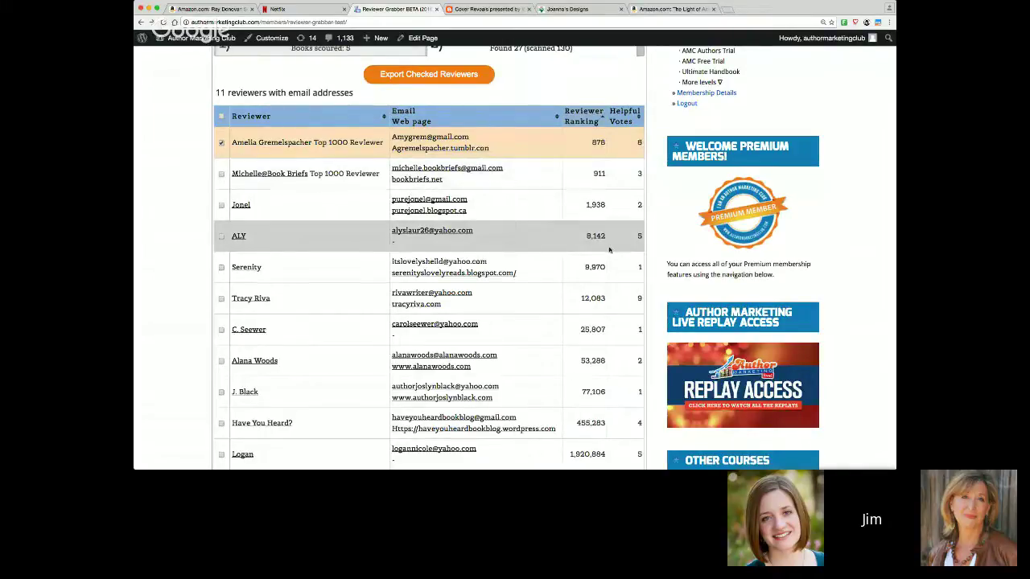
- Examine the rankings and helpful votes of the remaining reviewers with email addresses
scroll(609, 251, "down", 1)
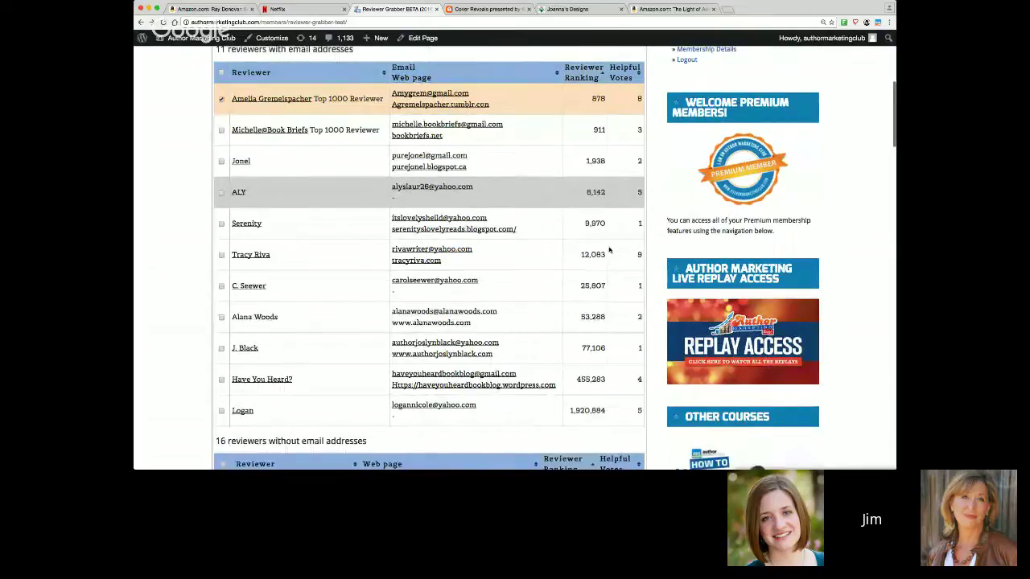
scroll(609, 250, "down", 1)
scroll(591, 237, "down", 1)
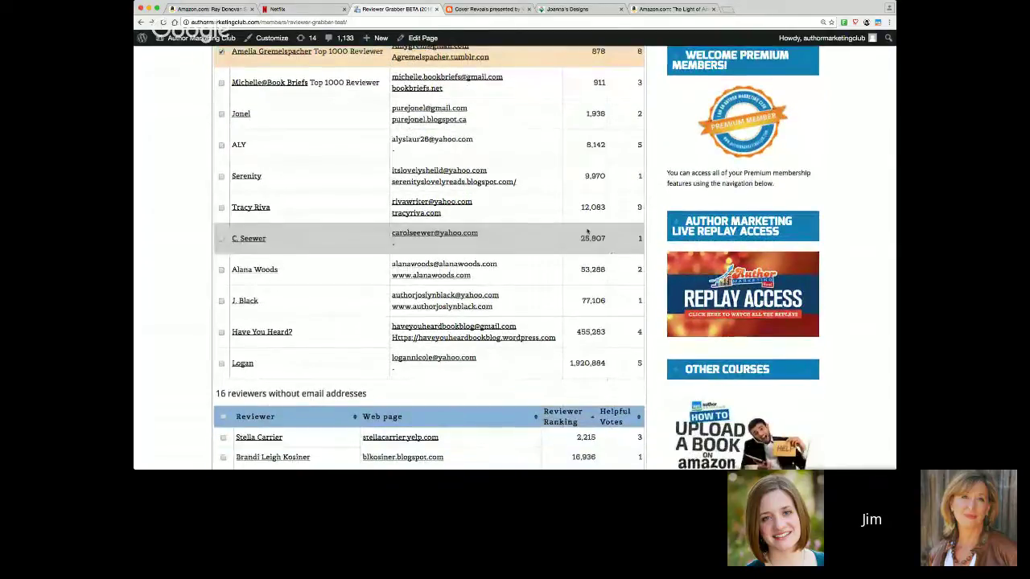
scroll(587, 231, "up", 2)
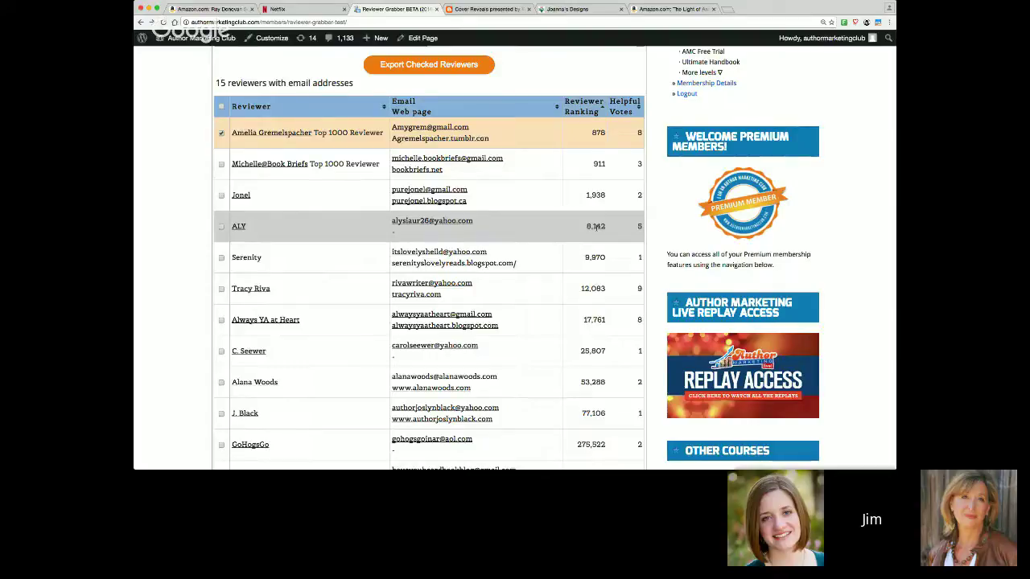
scroll(595, 227, "down", 2)
scroll(595, 227, "up", 5)
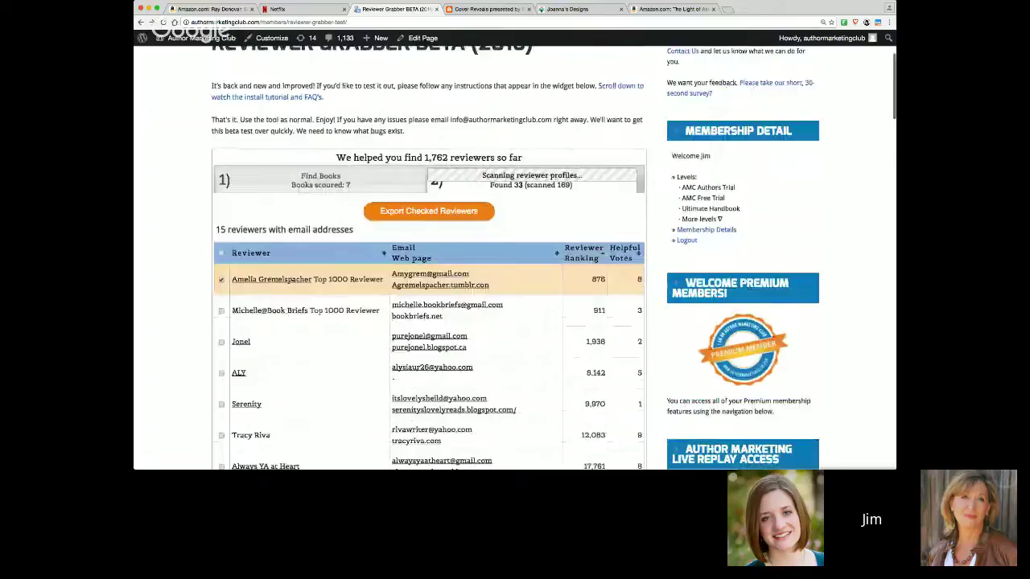
- Return to the found books, check the reviewer results for each title, and load more books
scroll(531, 294, "down", 6)
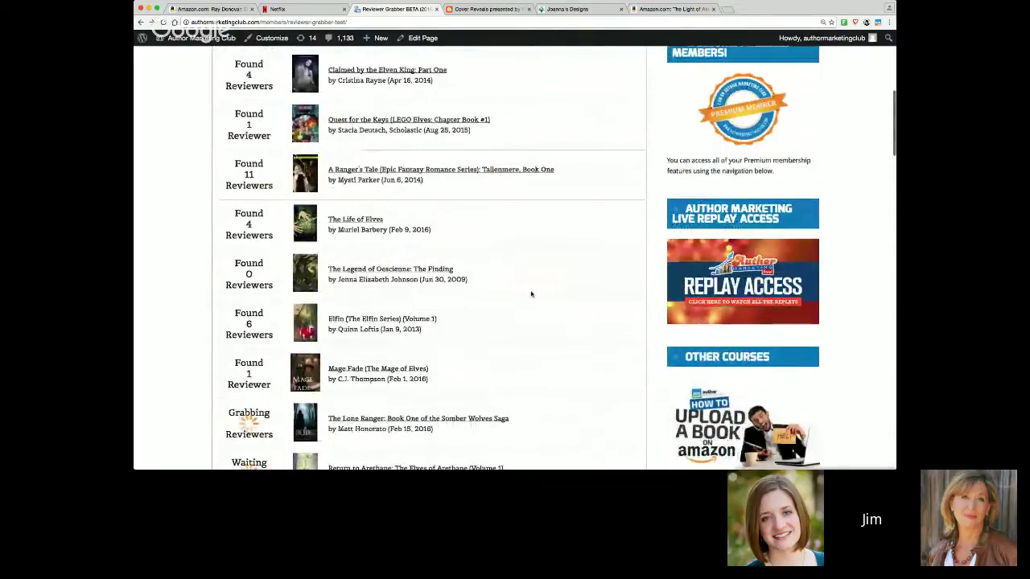
scroll(531, 294, "down", 2)
left_click(444, 418)
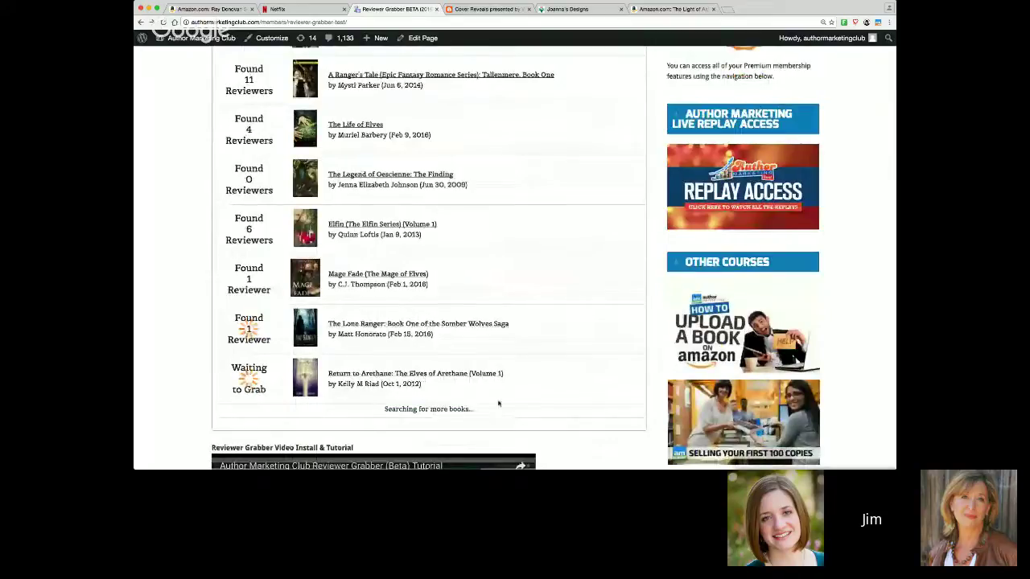
- Grab reviewers for the newly loaded books from Rise of the Queen through The Elvish Prophecy, skipping The Flame and the Arrow
scroll(499, 403, "down", 3)
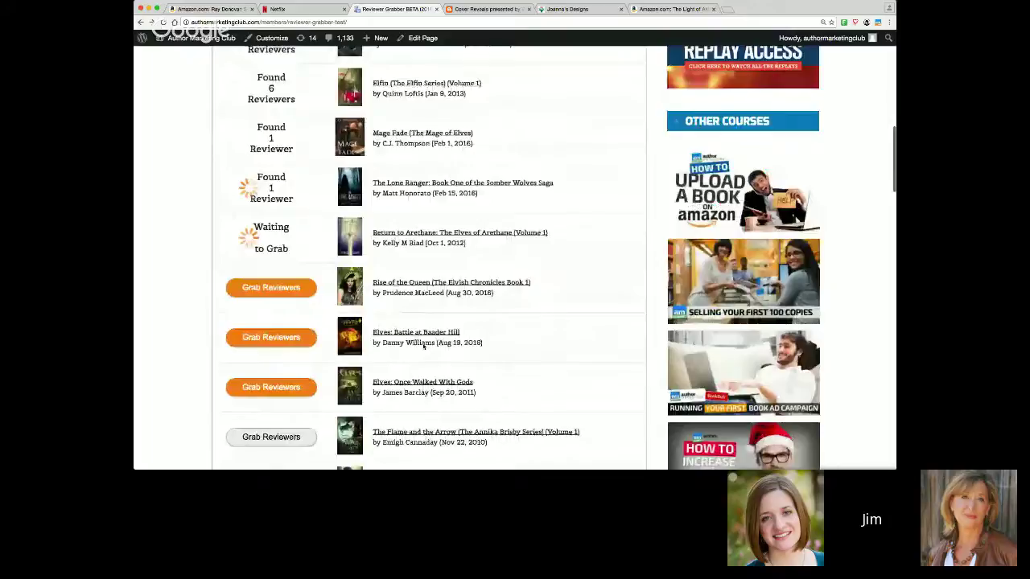
scroll(322, 370, "down", 2)
scroll(322, 372, "down", 4)
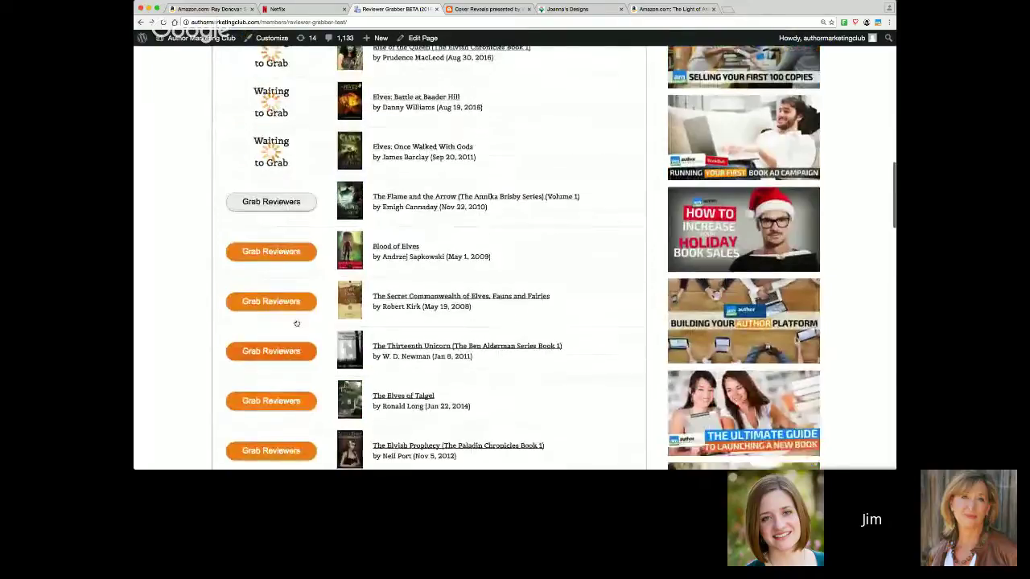
left_click(298, 250)
left_click(296, 299)
left_click(296, 349)
left_click(296, 399)
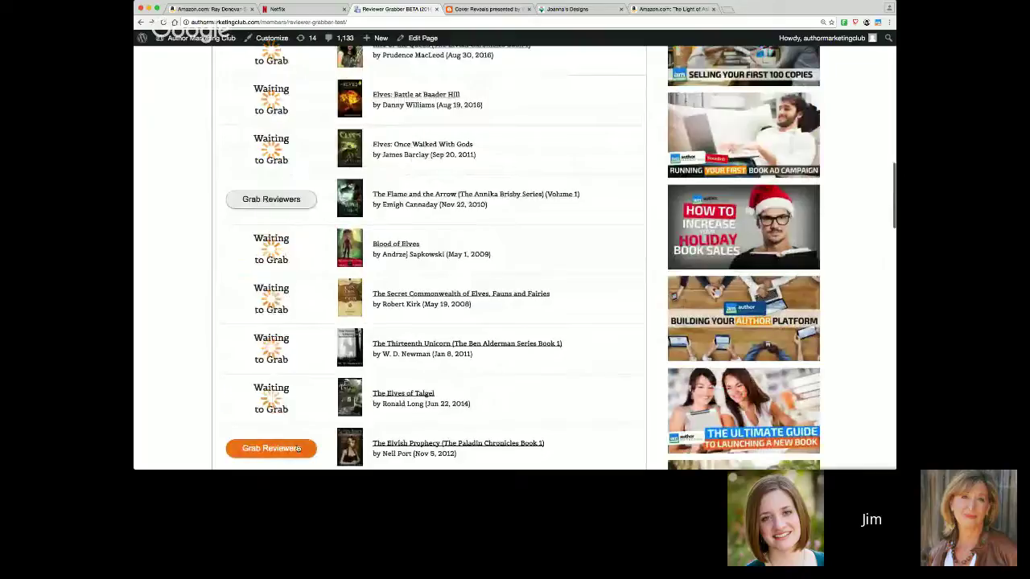
left_click(297, 448)
scroll(328, 386, "down", 2)
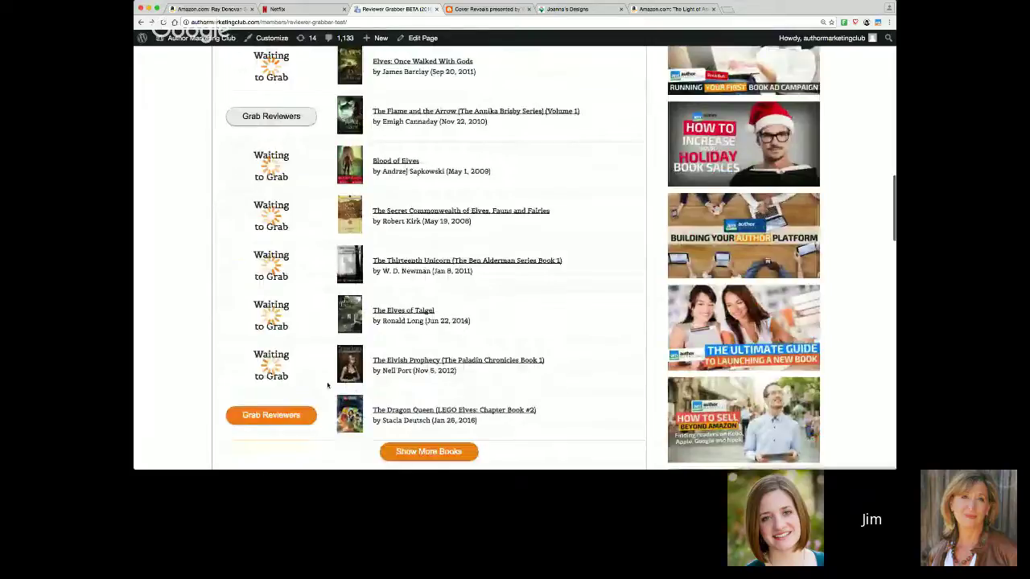
- Check the grabbing progress of the found books and the list of reviewers collected so far
scroll(328, 386, "up", 10)
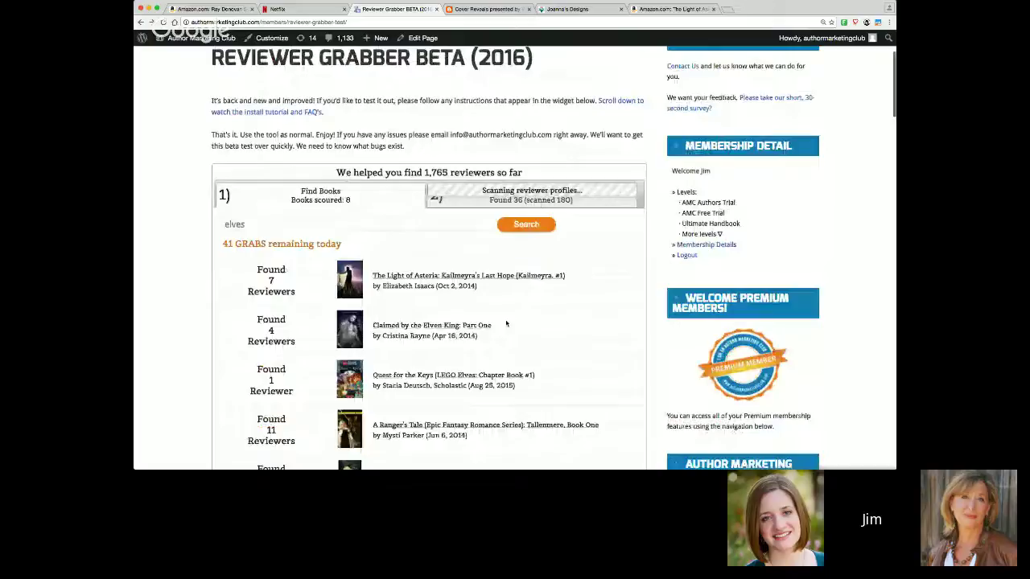
scroll(506, 323, "down", 1)
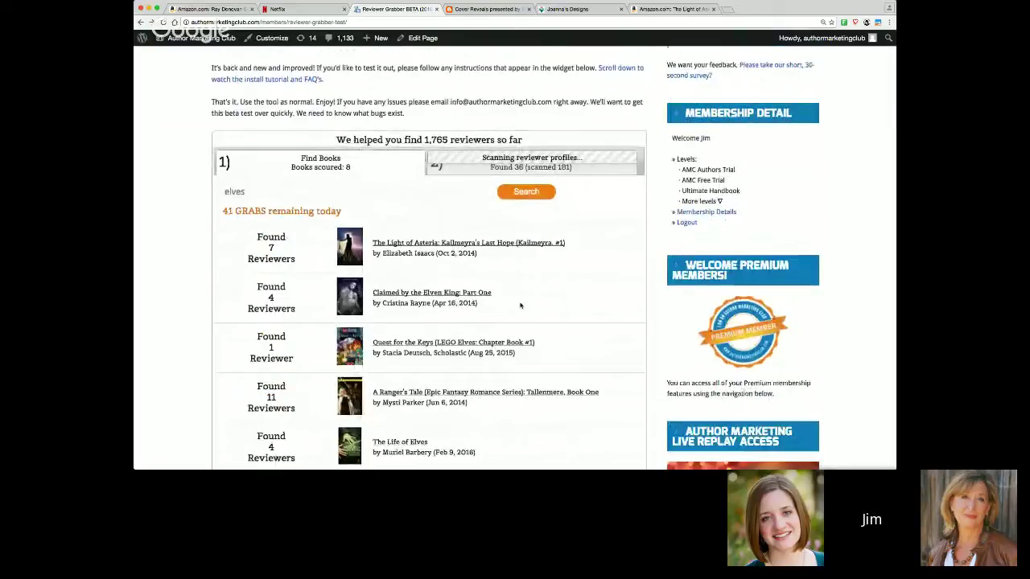
scroll(519, 306, "down", 5)
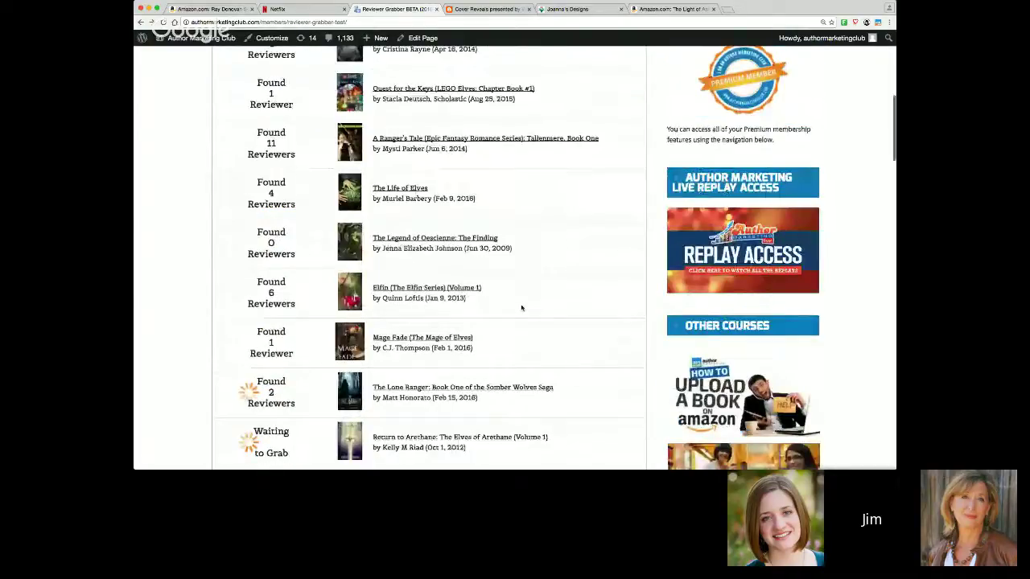
scroll(521, 307, "down", 2)
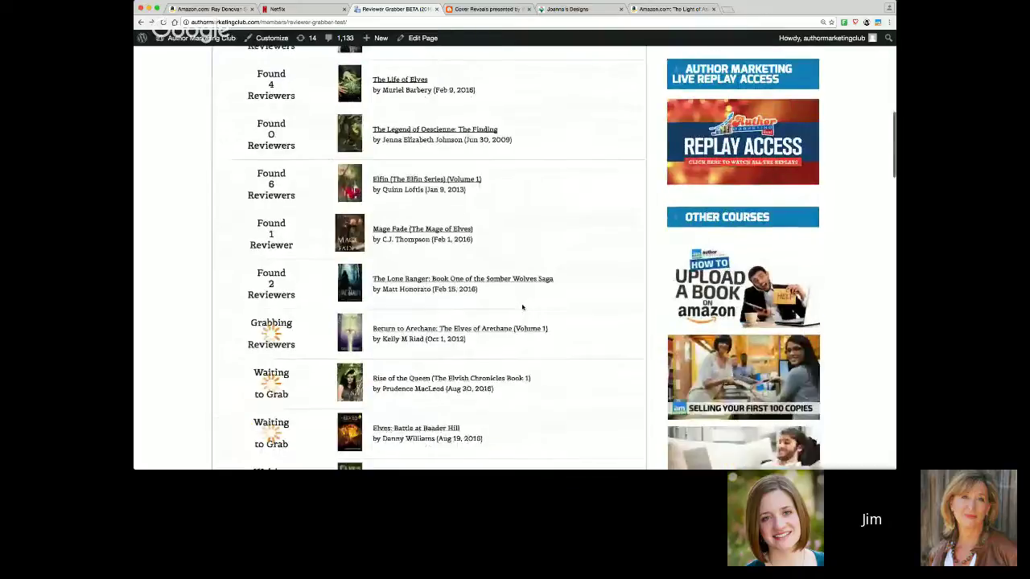
scroll(522, 307, "up", 7)
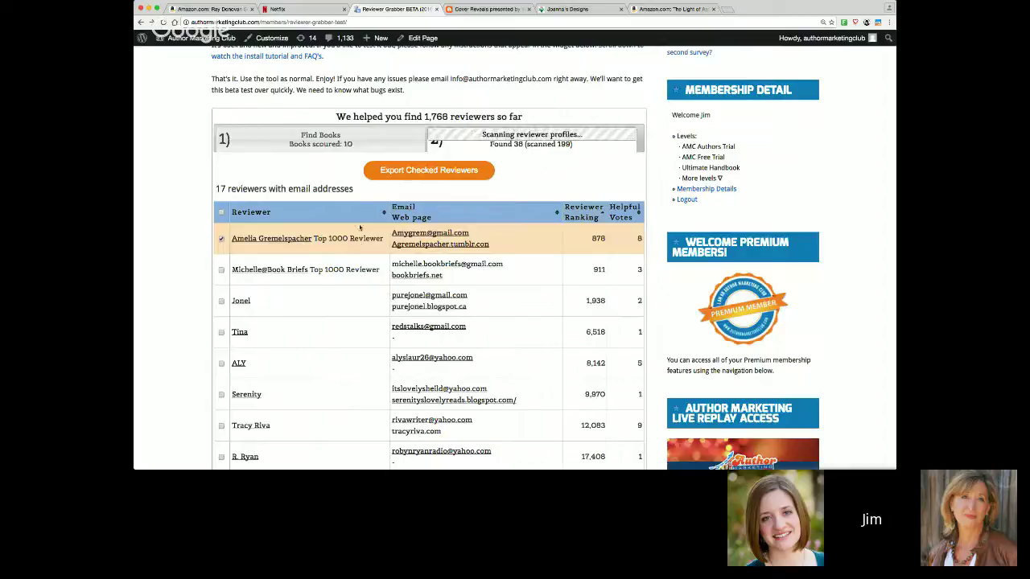
left_click(316, 147)
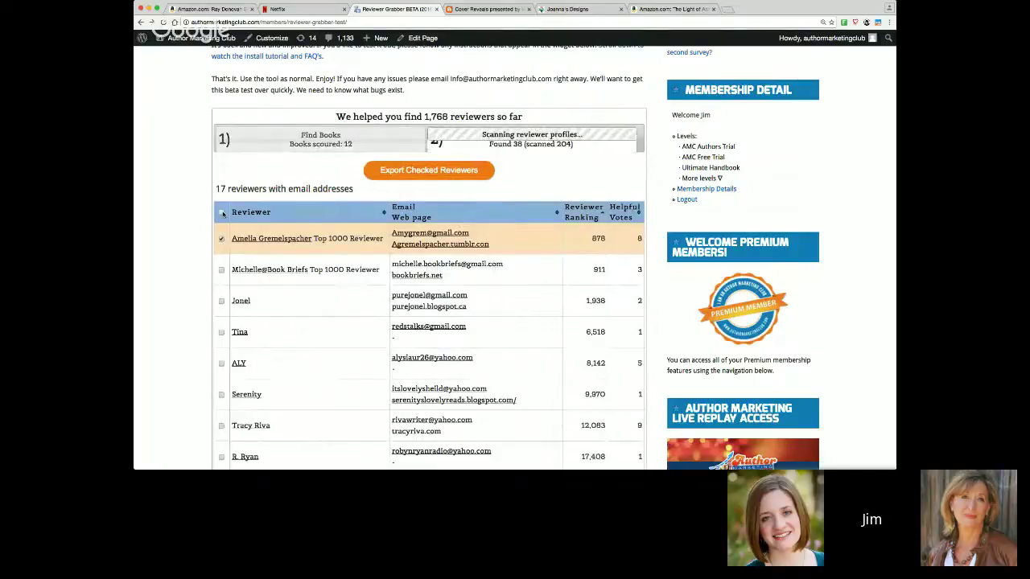
- Select all reviewers with email addresses and export them to a CSV file
left_click(222, 212)
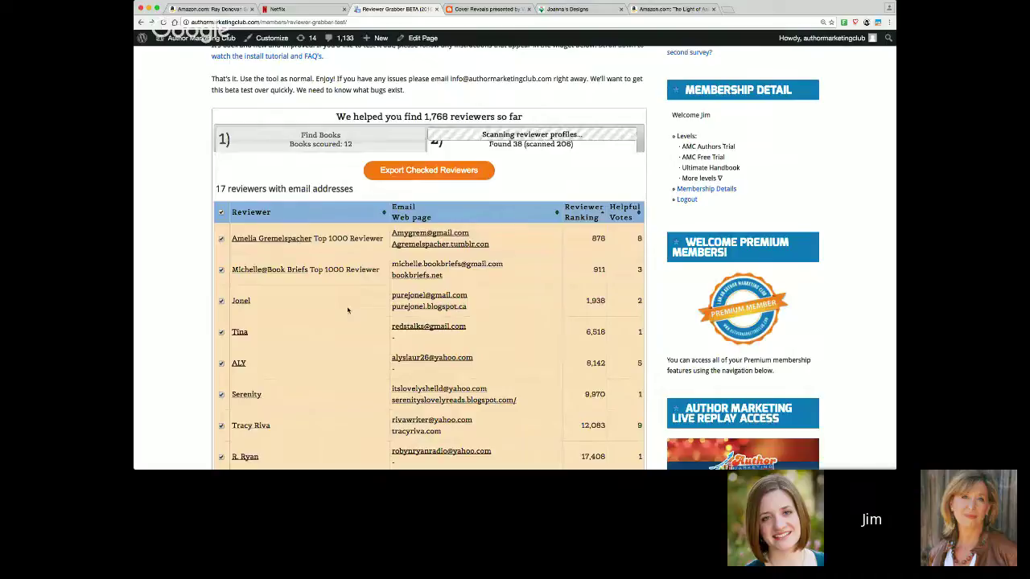
scroll(348, 310, "down", 5)
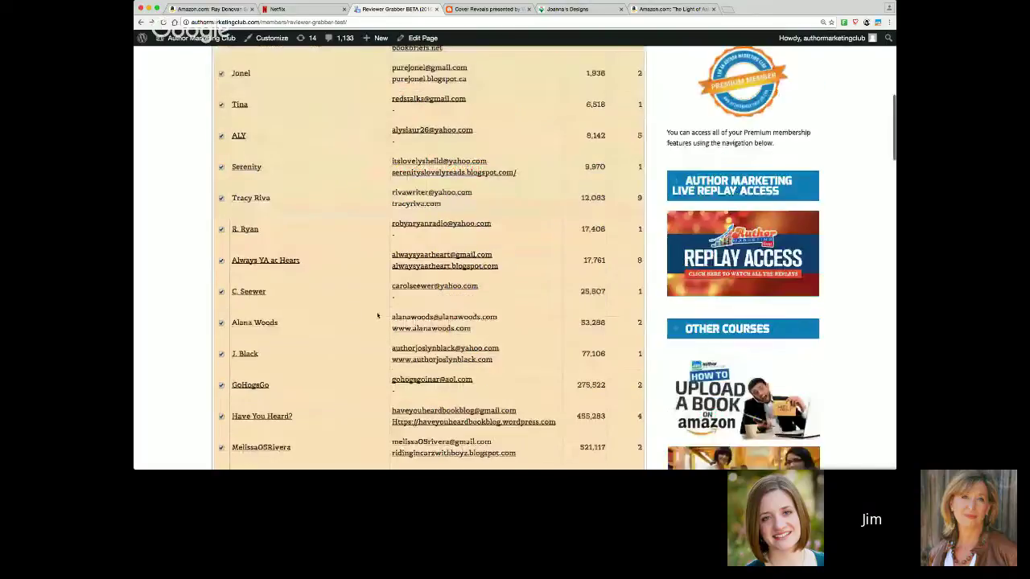
scroll(377, 315, "down", 5)
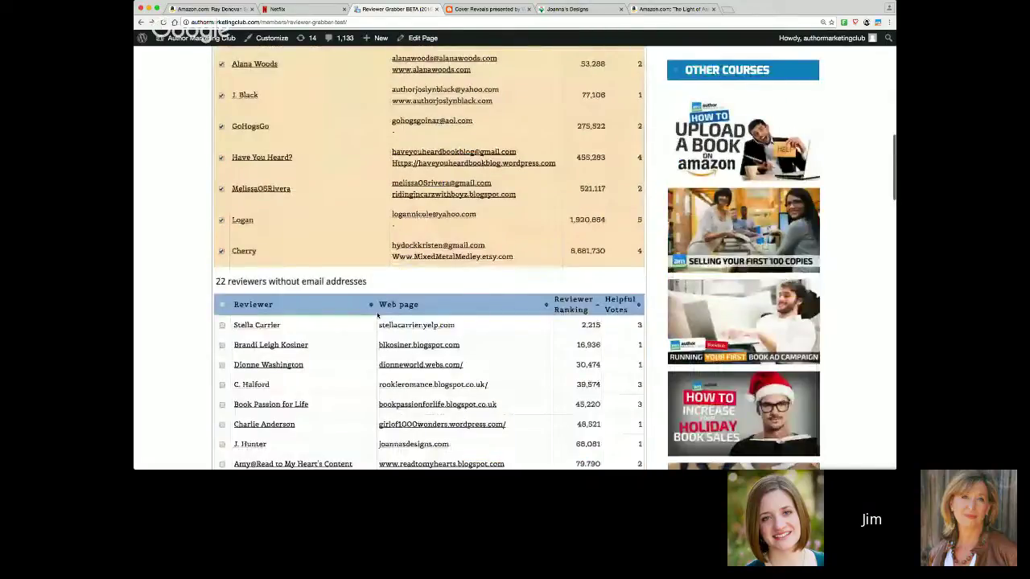
scroll(377, 315, "up", 15)
left_click(434, 277)
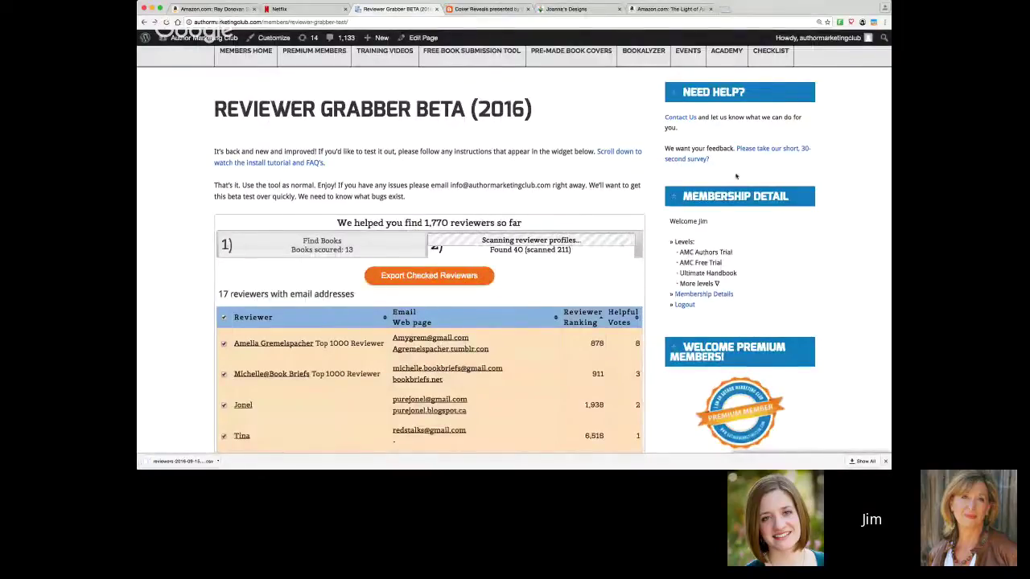
- Open the exported reviewers CSV in Excel and widen the columns from Reviewer Name through Web Page
left_click(206, 462)
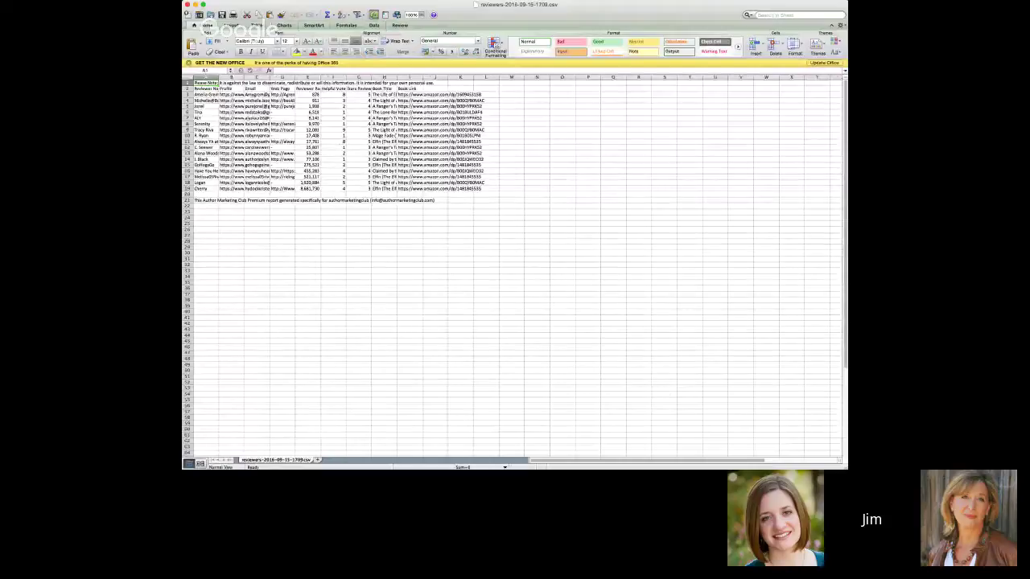
left_click_drag(219, 78, 313, 77)
left_click(276, 95)
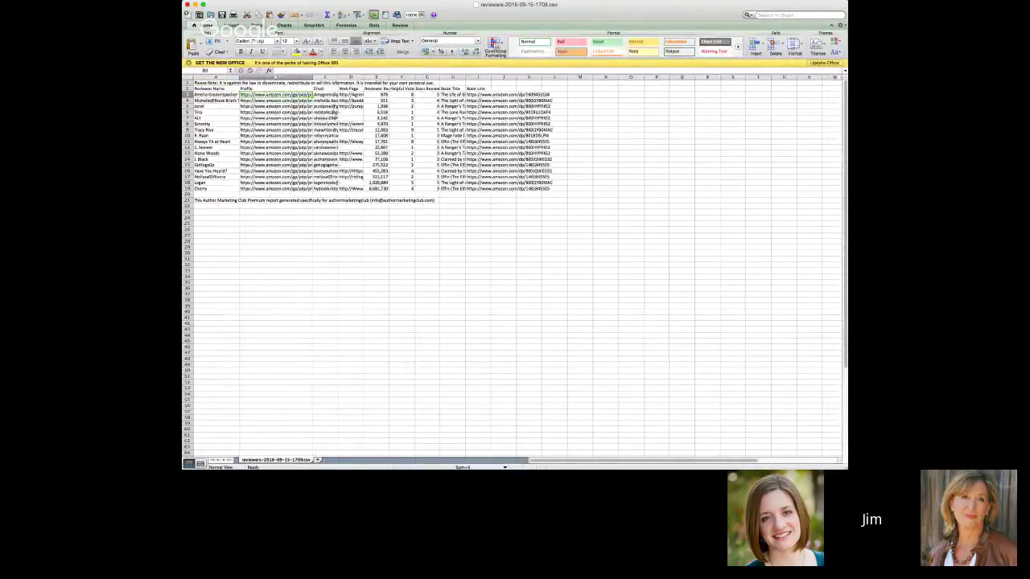
double_click(313, 77)
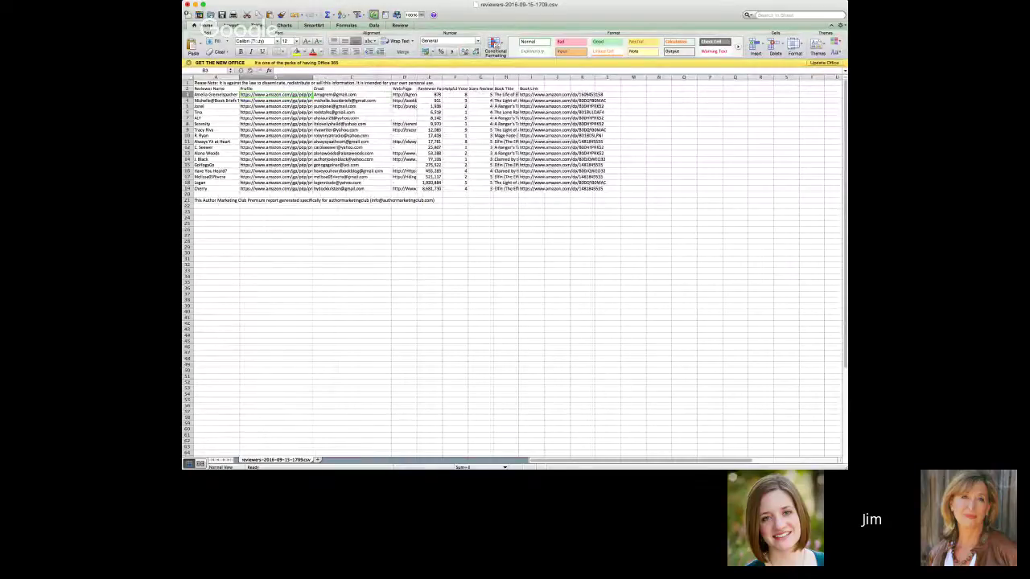
left_click(352, 95)
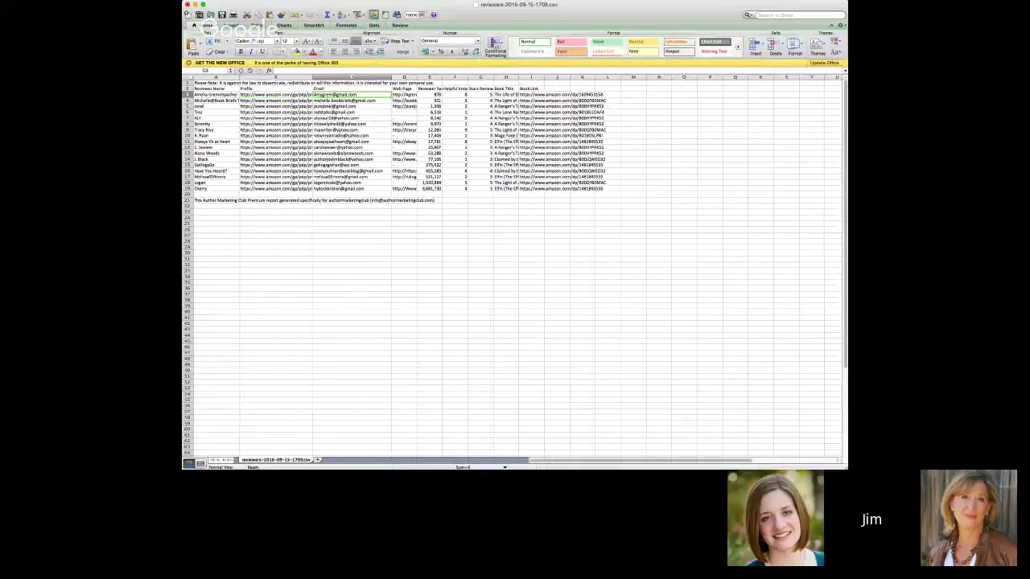
left_click_drag(417, 77, 463, 77)
left_click(427, 95)
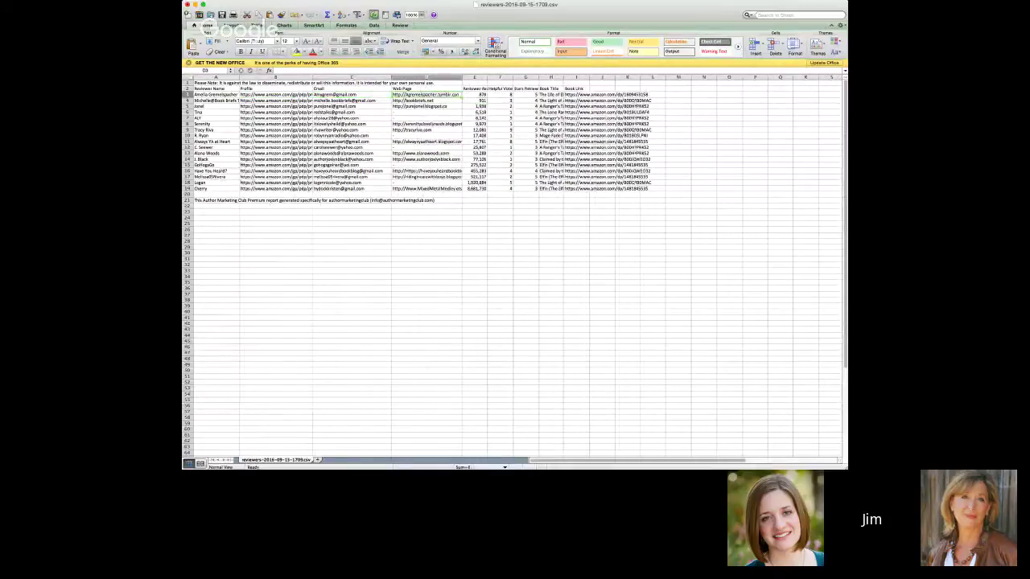
- Widen the Book Title column and go through the ranking, helpful votes, stars, title and book link fields
left_click(474, 100)
left_click(501, 100)
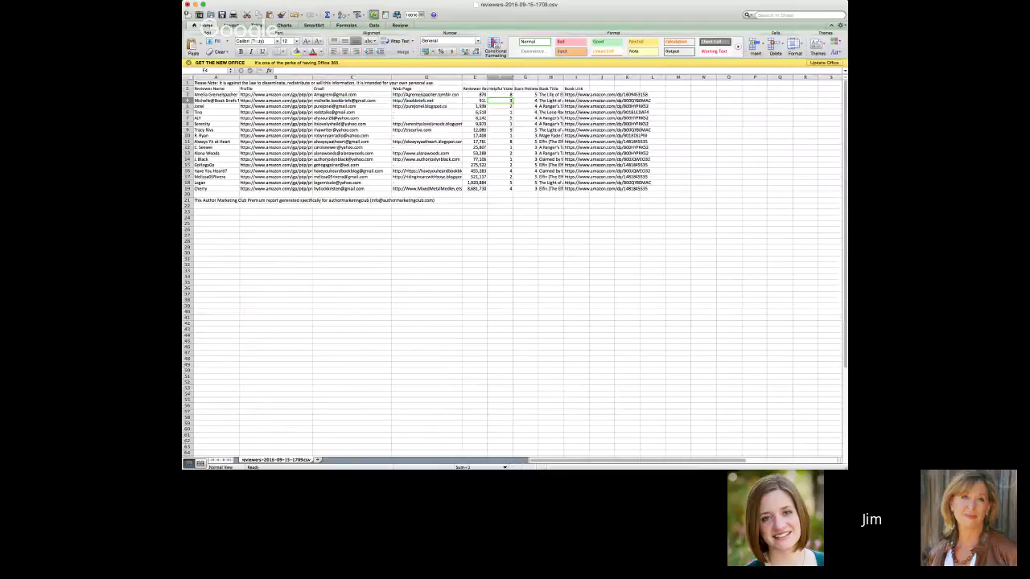
left_click_drag(563, 77, 603, 77)
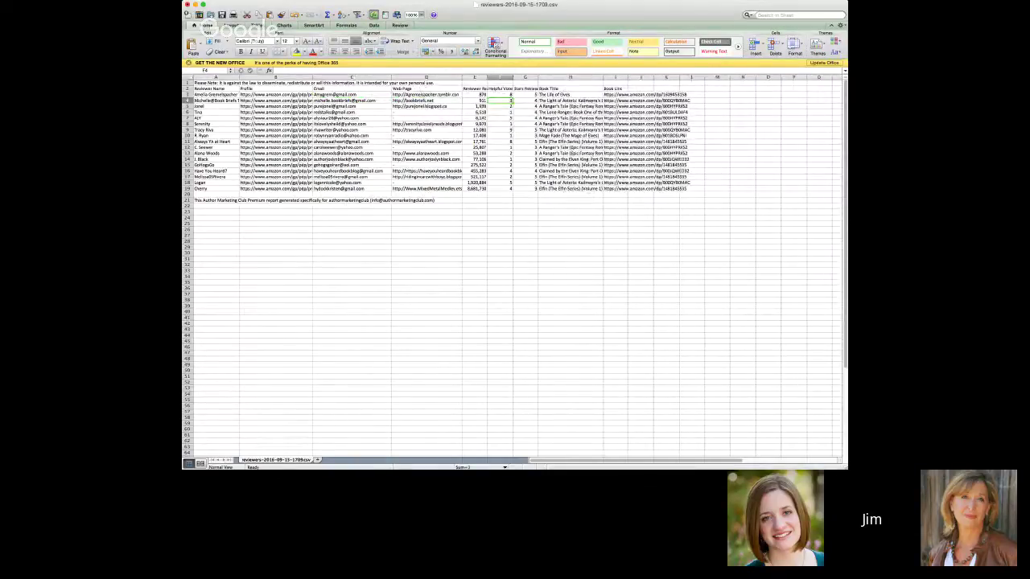
left_click(524, 95)
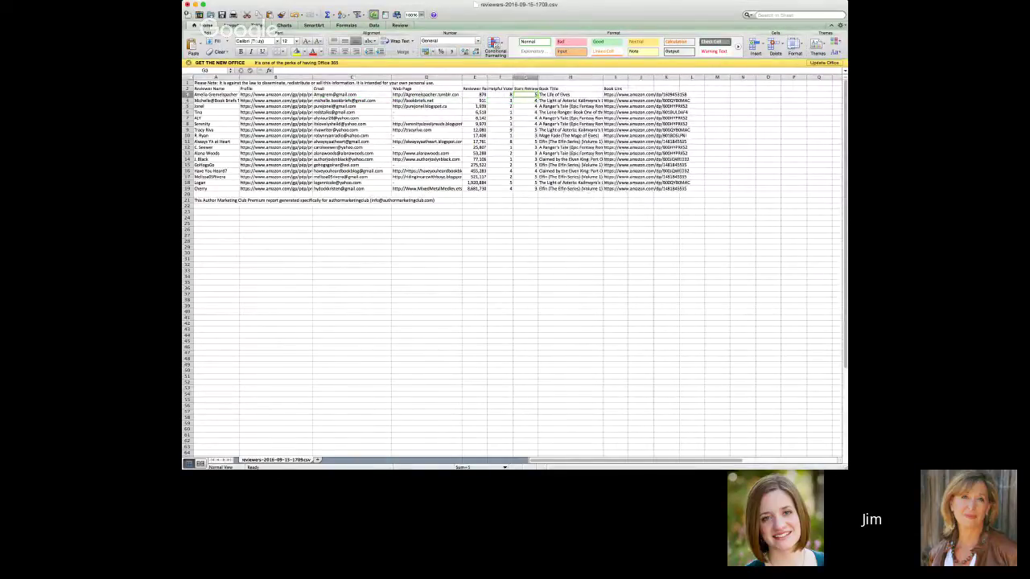
left_click(570, 94)
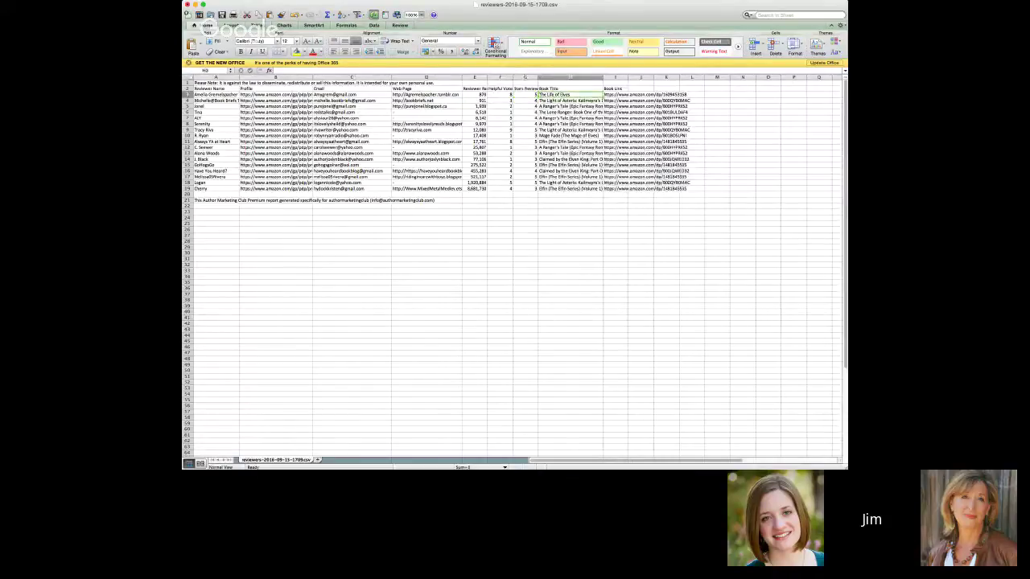
left_click(615, 94)
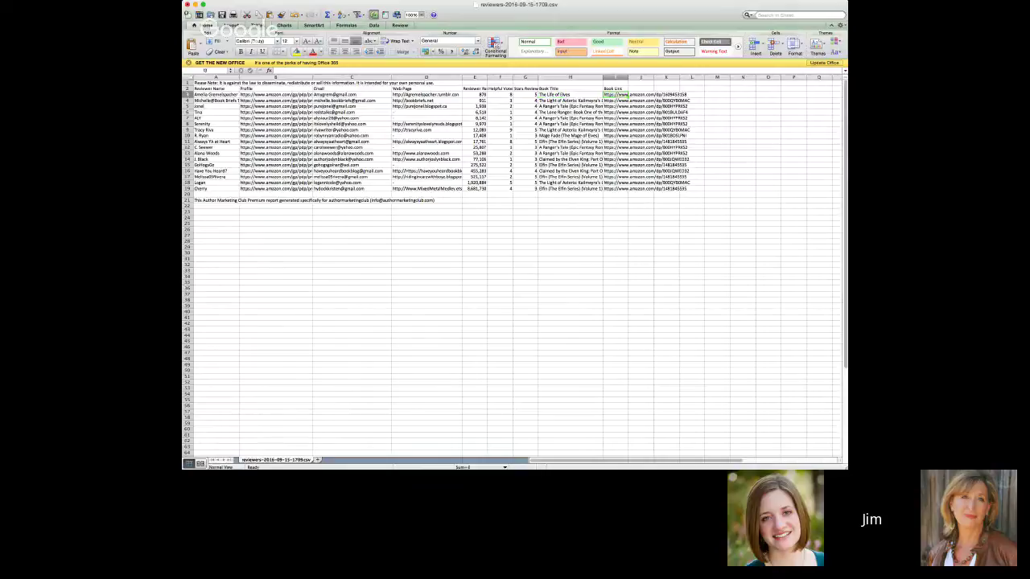
- Review the star ratings, an email entry, the usage note above the data and the report line below it
left_click(525, 94)
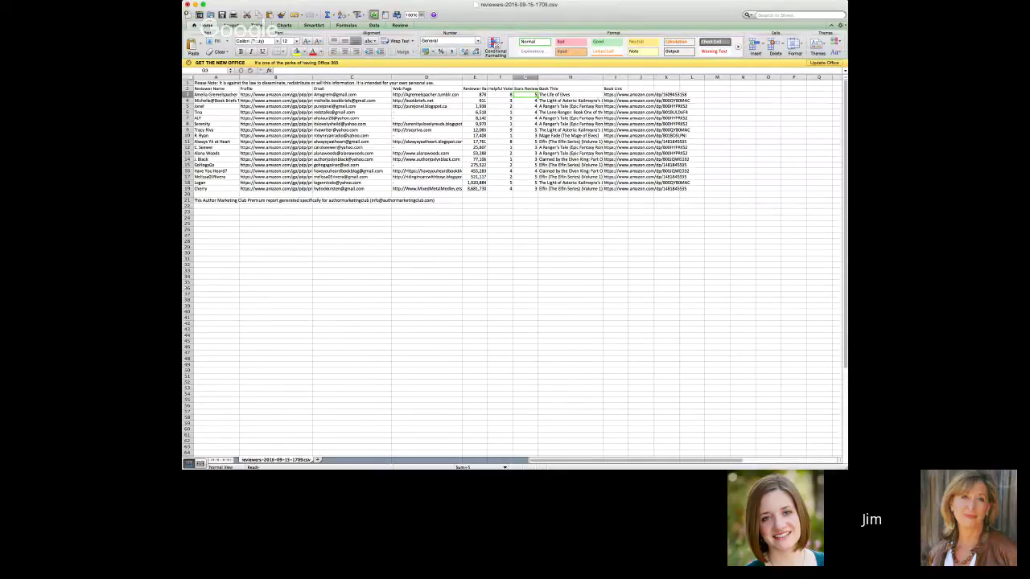
left_click(341, 136)
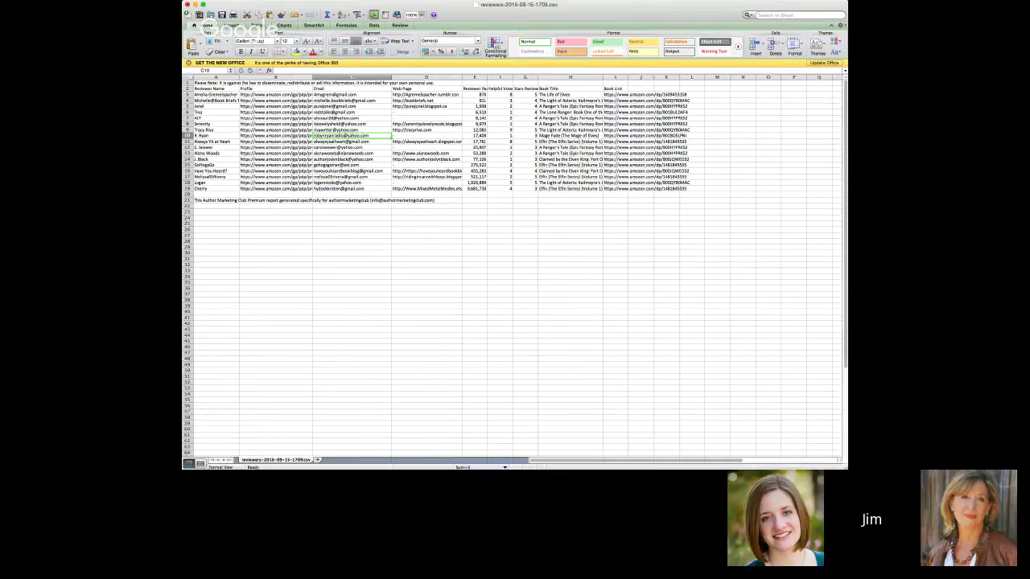
left_click(215, 83)
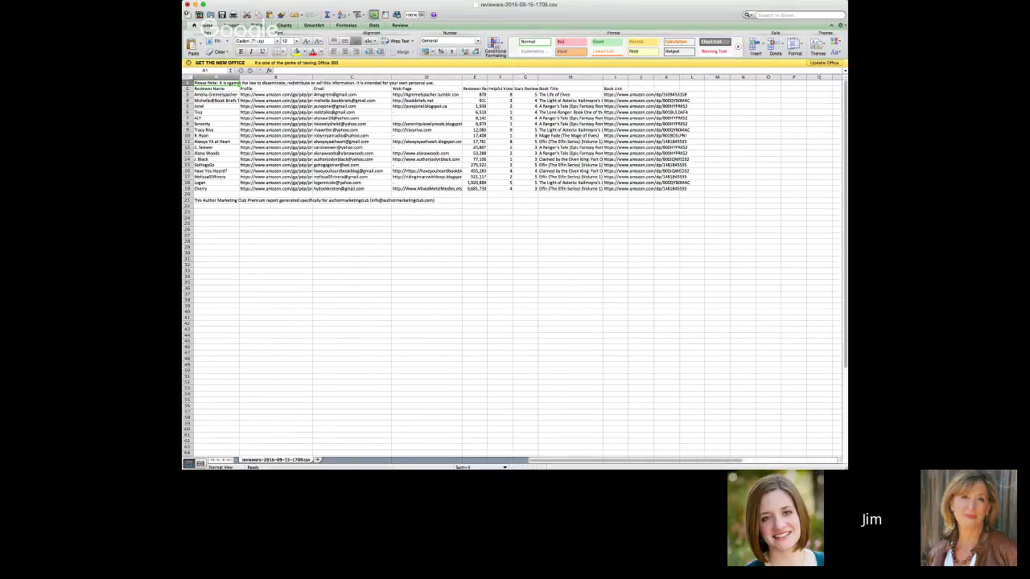
left_click(216, 200)
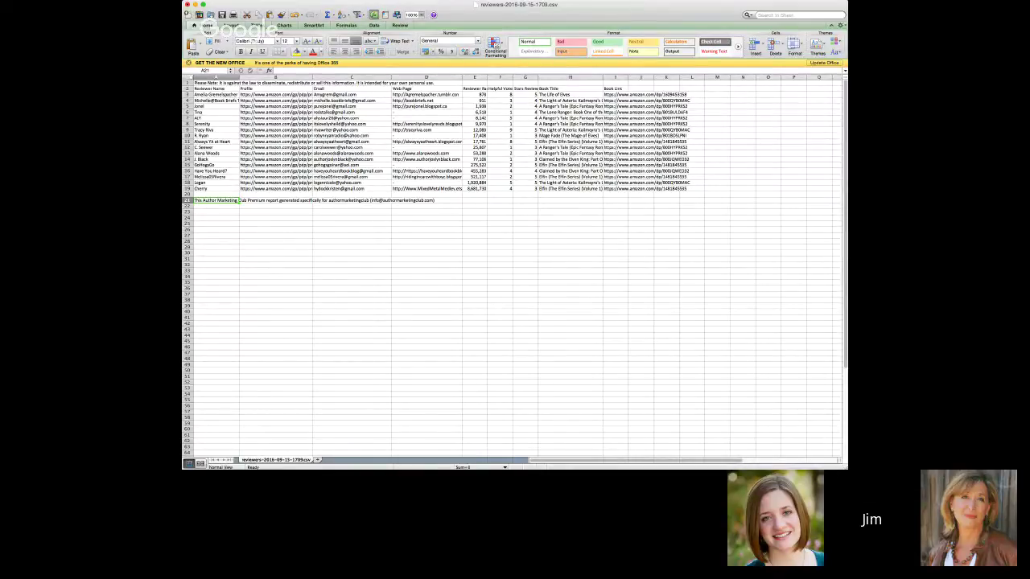
- Switch back to the Reviewer Grabber page and examine the reviewers added since the export
key("super+Tab")
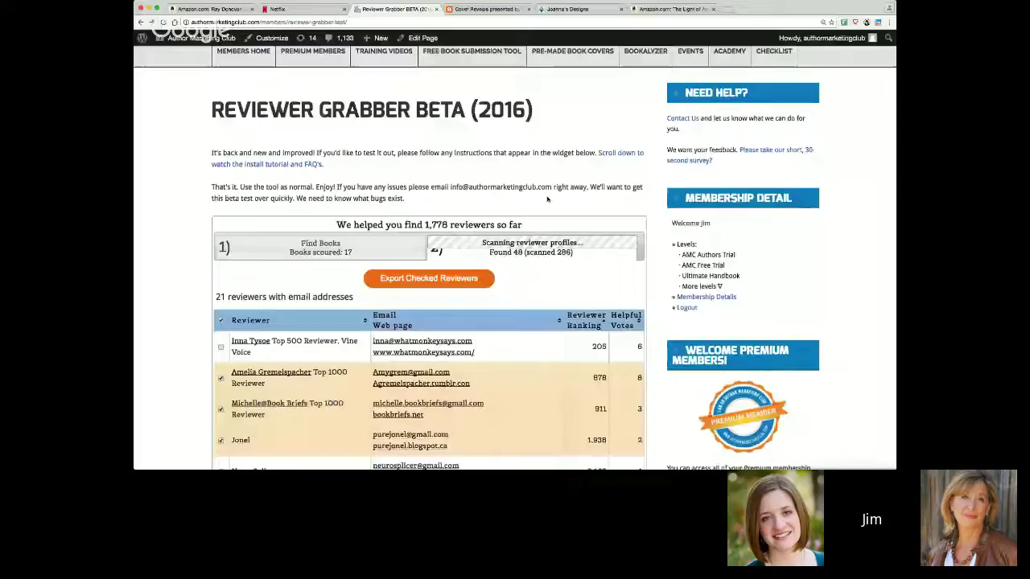
scroll(547, 199, "down", 5)
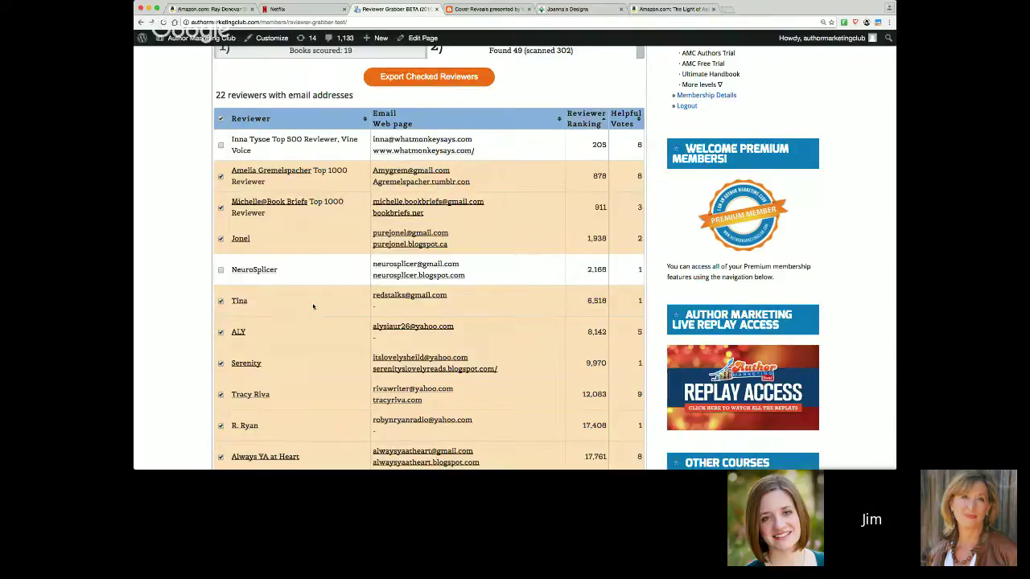
scroll(313, 306, "down", 1)
scroll(313, 305, "down", 7)
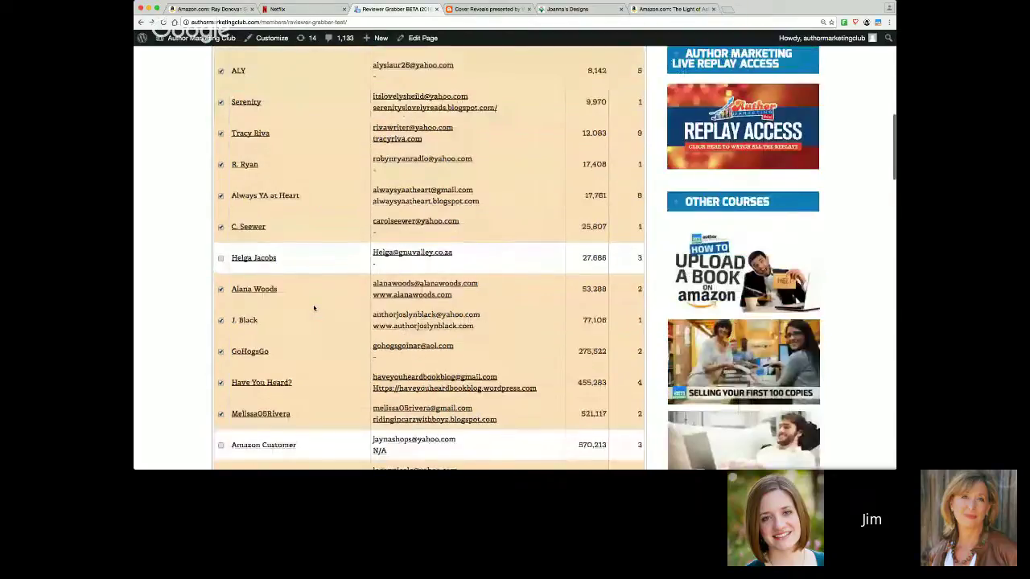
scroll(314, 309, "down", 6)
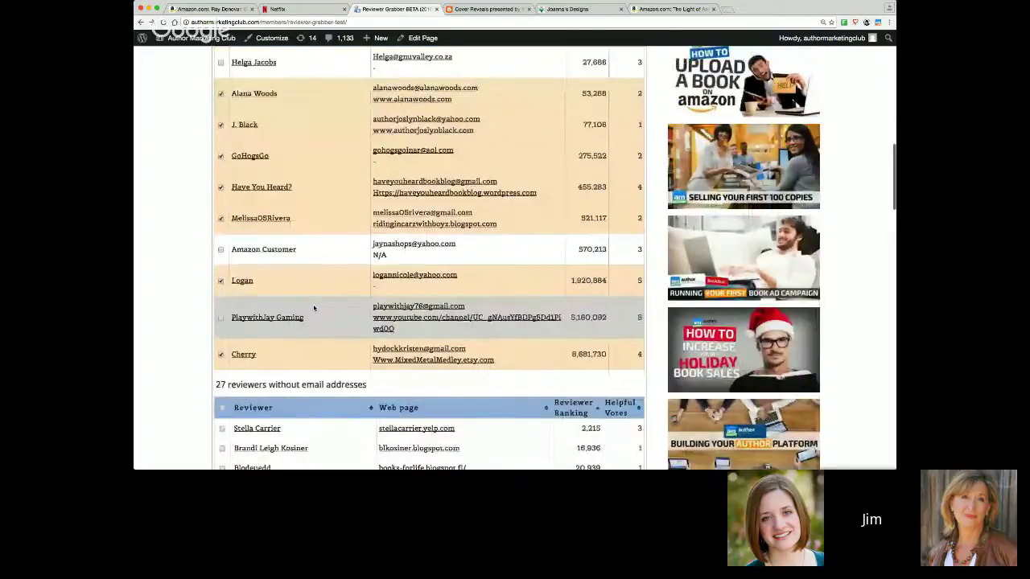
scroll(350, 306, "up", 20)
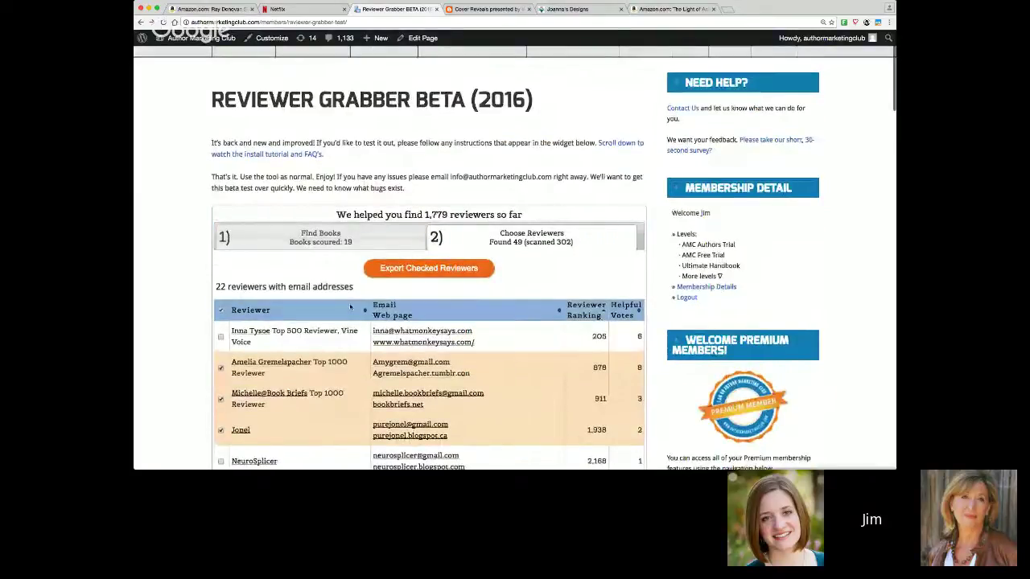
- Return to the found books, check the reviewer results for each title, and load another batch of books
scroll(350, 307, "down", 4)
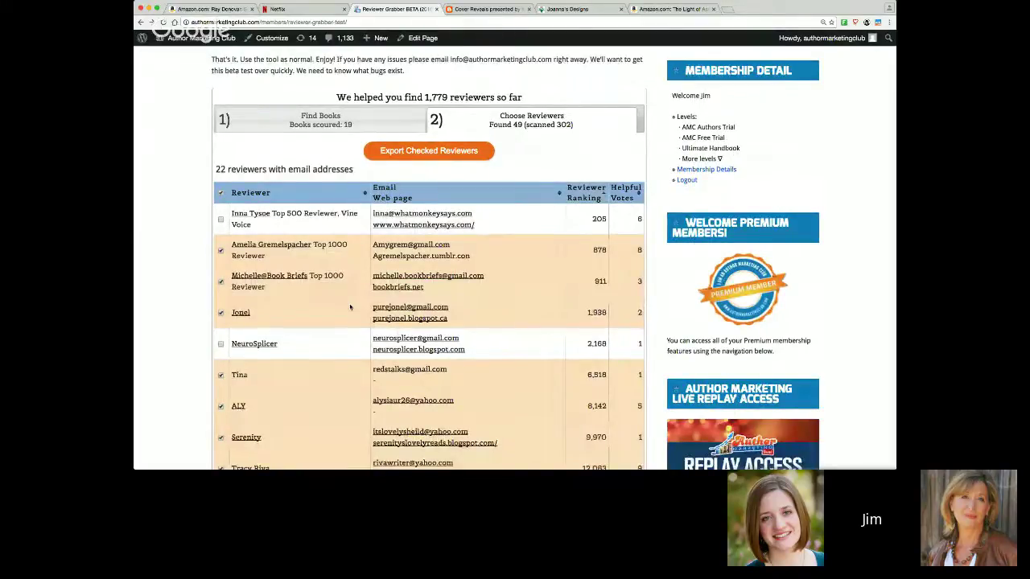
left_click(343, 129)
scroll(451, 286, "down", 15)
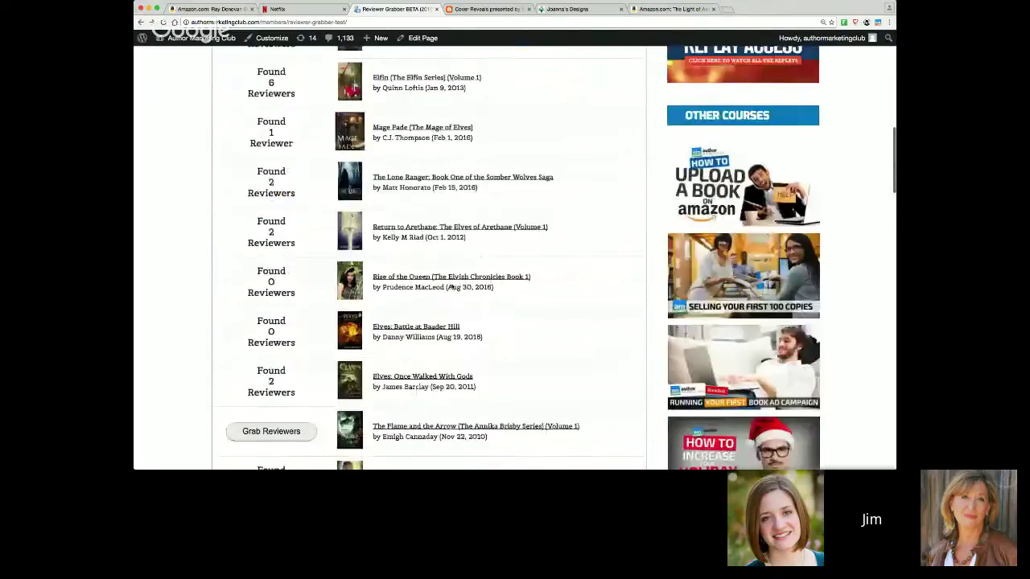
scroll(430, 306, "down", 4)
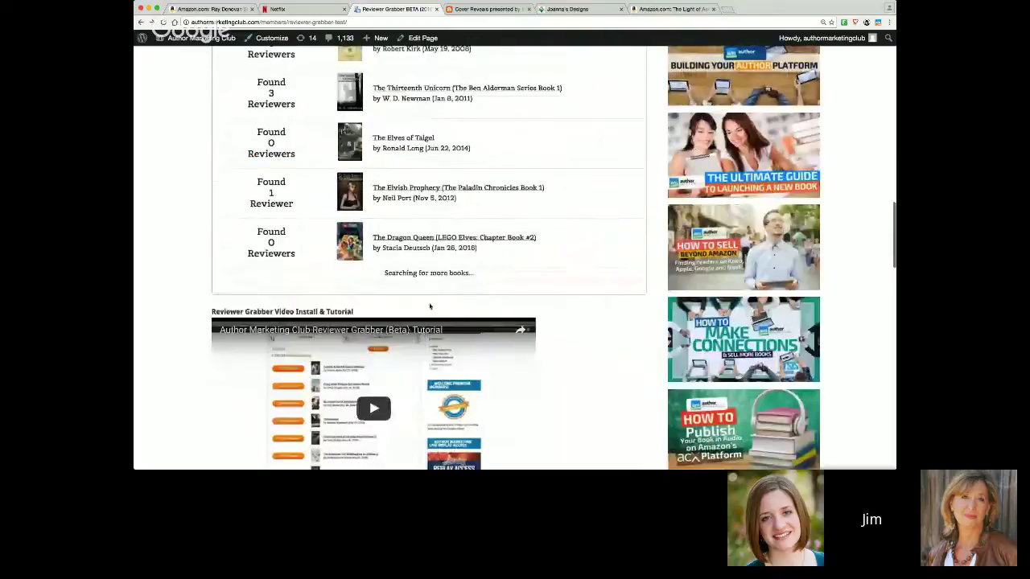
- Grab reviewers for Soulbound, A Magical Adventure, Magic of Thieves, Running with the Elves and Silent Orchids
left_click(271, 289)
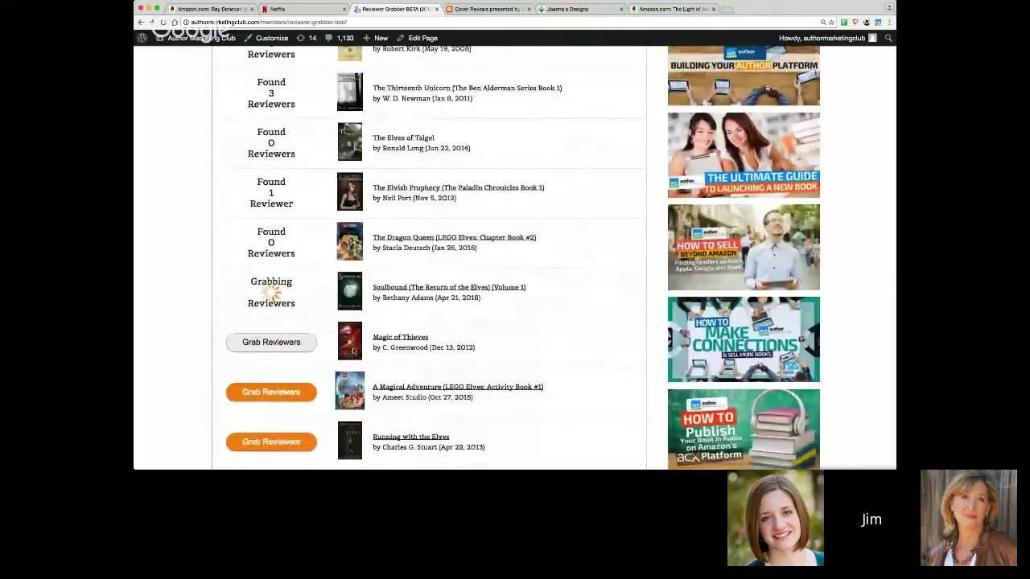
scroll(354, 352, "down", 1)
scroll(354, 351, "down", 1)
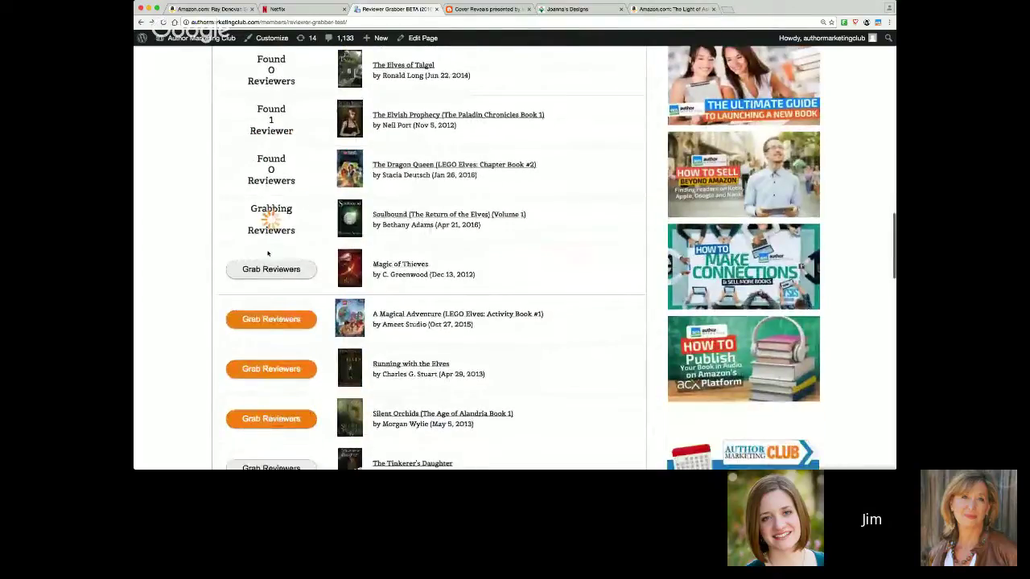
scroll(268, 254, "down", 1)
left_click(273, 278)
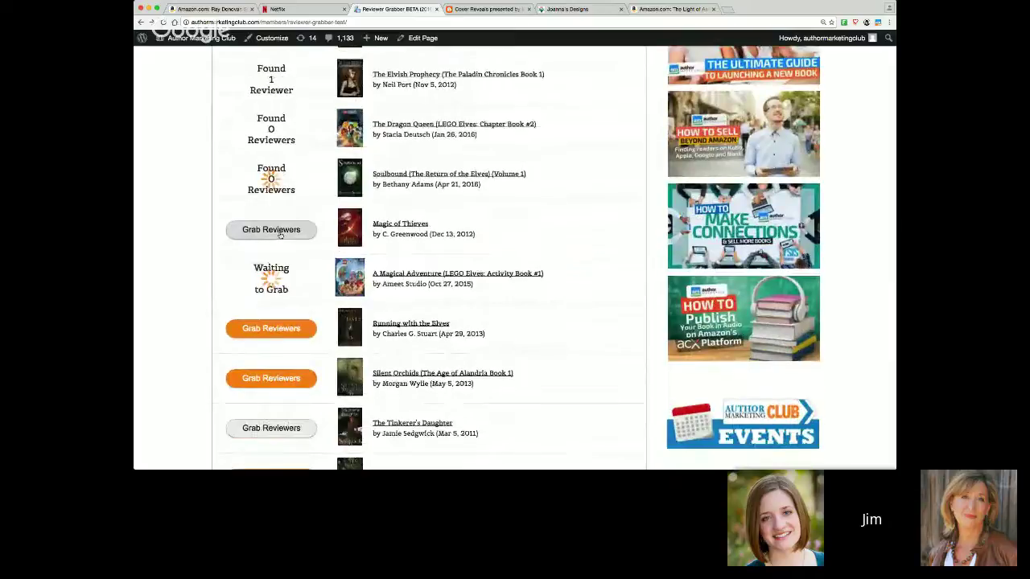
left_click(280, 231)
left_click(290, 336)
left_click(295, 379)
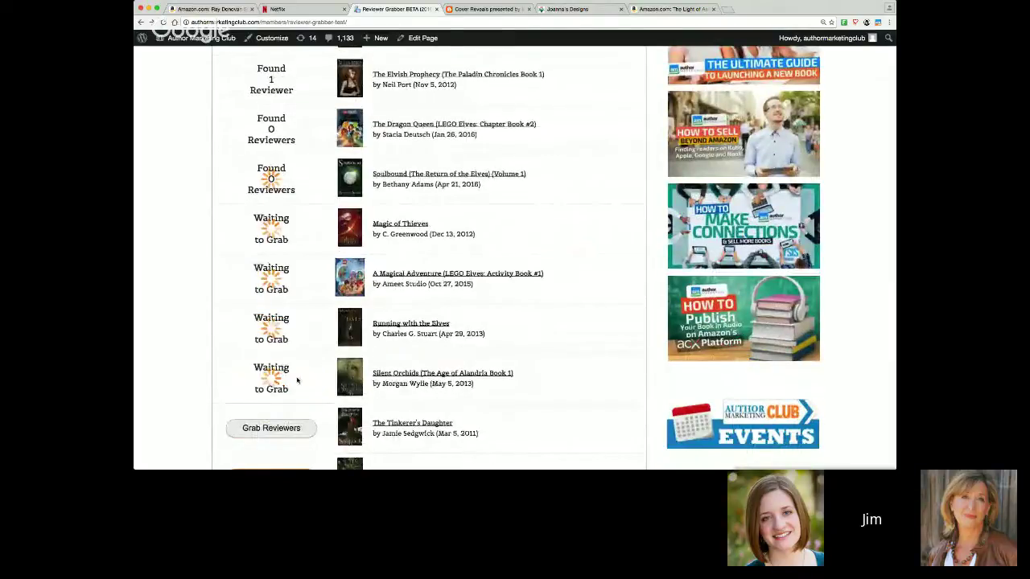
- Queue reviewer grabs for The Tinkerer's Daughter, War of the Fae and The Elven
left_click(302, 428)
scroll(308, 419, "down", 1)
scroll(309, 419, "down", 3)
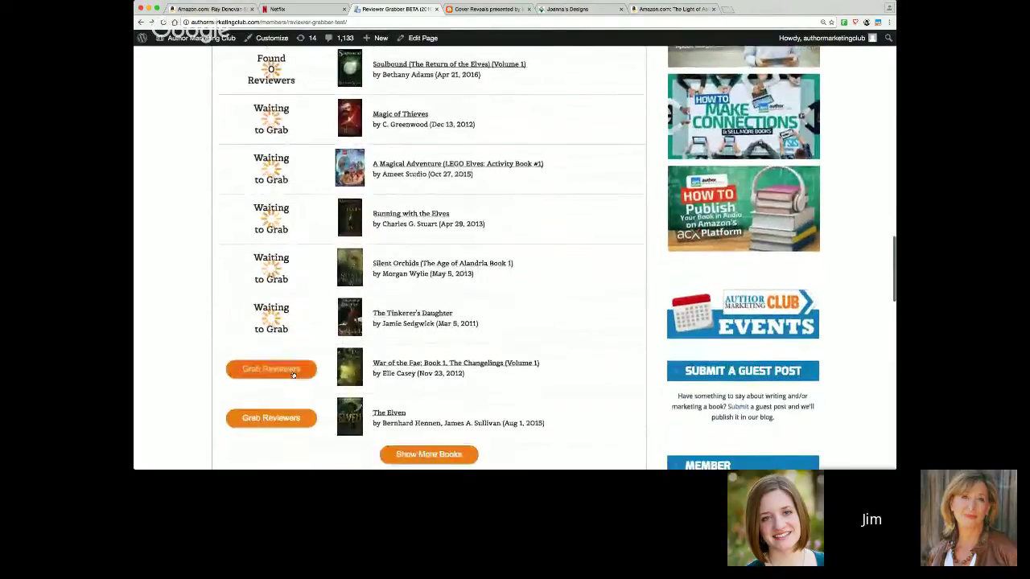
left_click(294, 374)
left_click(299, 419)
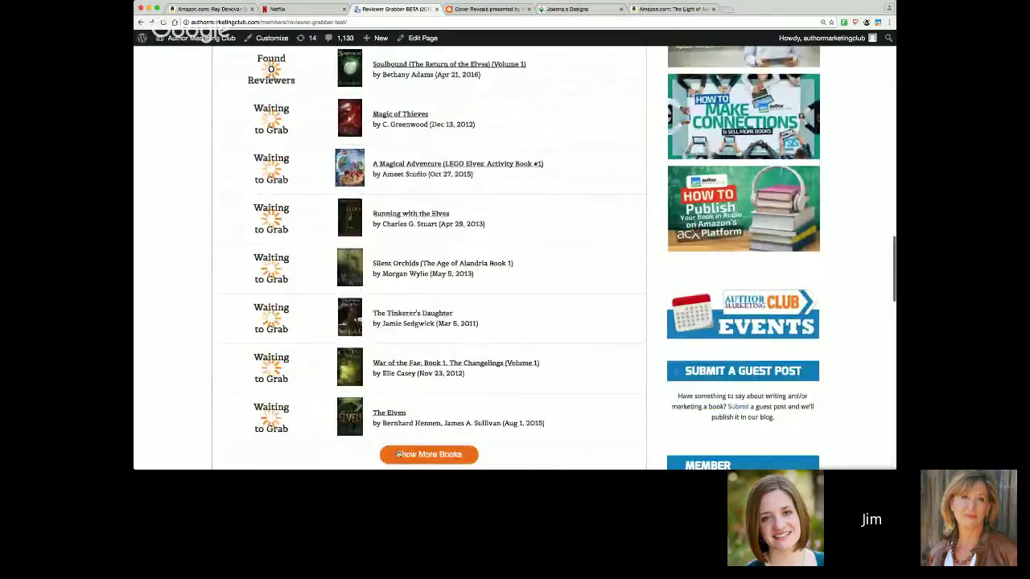
- Load more books and grab reviewers for the new titles from Lichgates through The Chosen
left_click(398, 454)
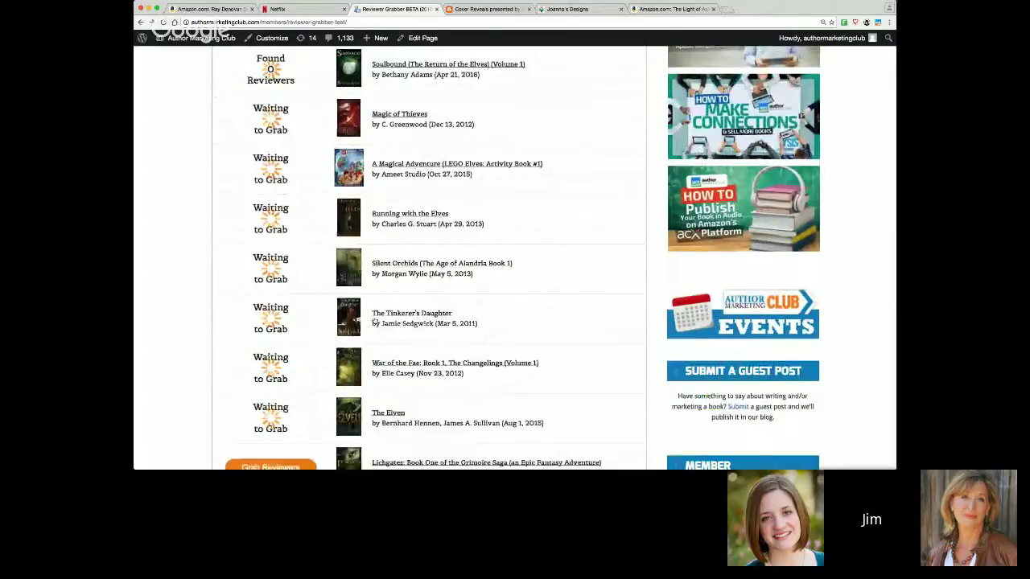
scroll(322, 266, "down", 3)
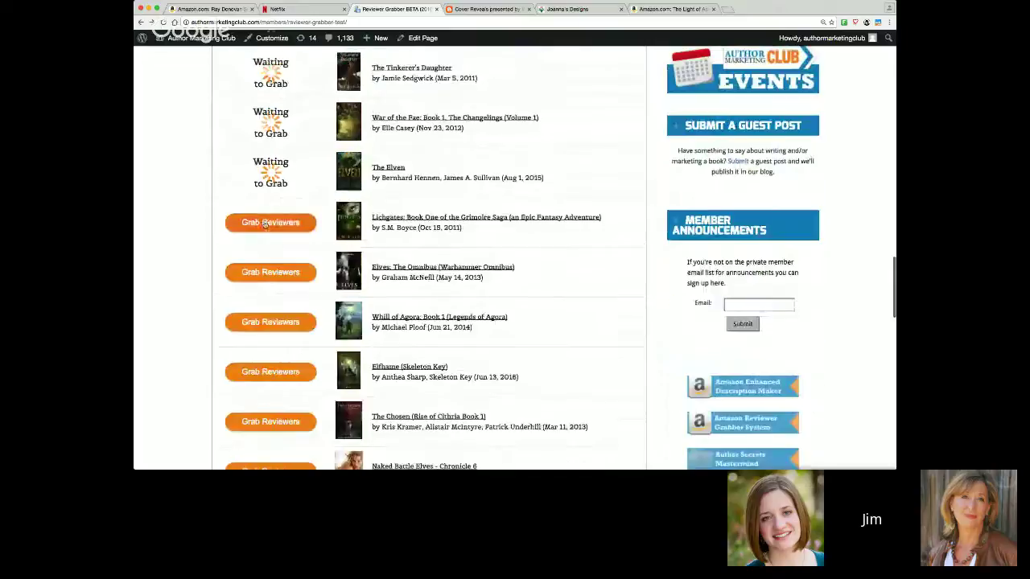
left_click(270, 222)
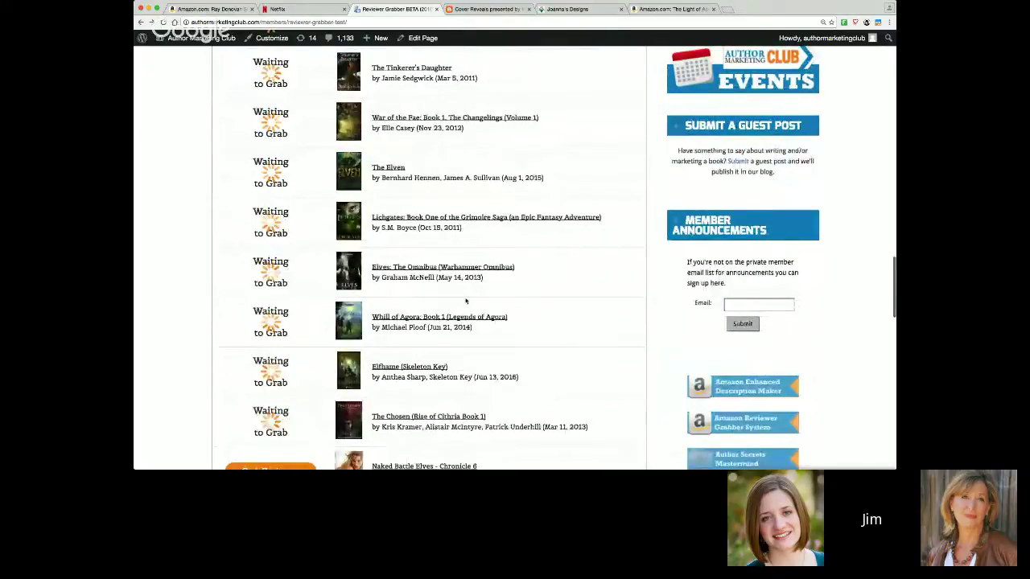
- Open the list of found reviewers and check the entries with email addresses and the scanning progress
scroll(465, 301, "up", 10)
scroll(479, 320, "up", 1)
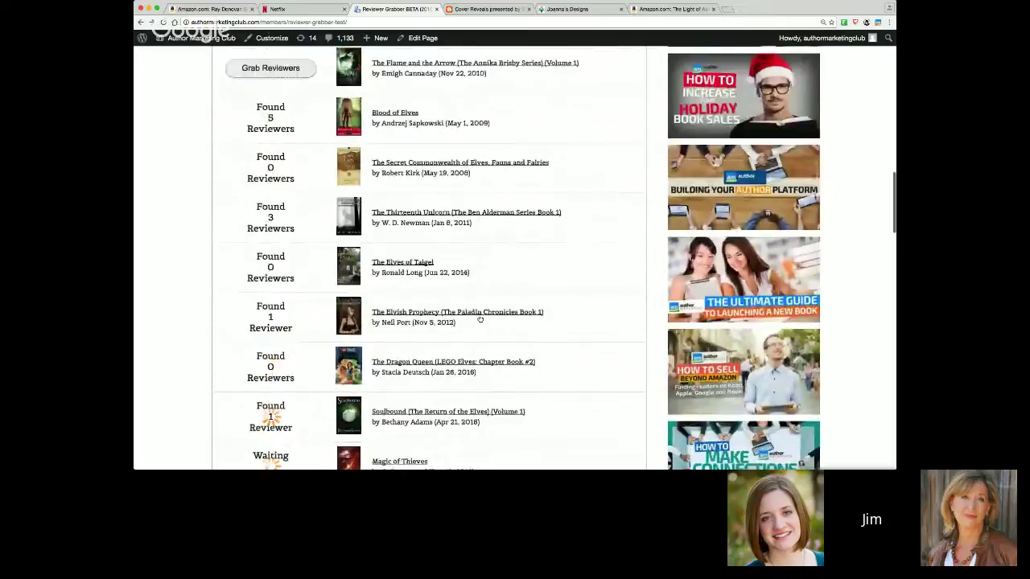
scroll(498, 306, "up", 10)
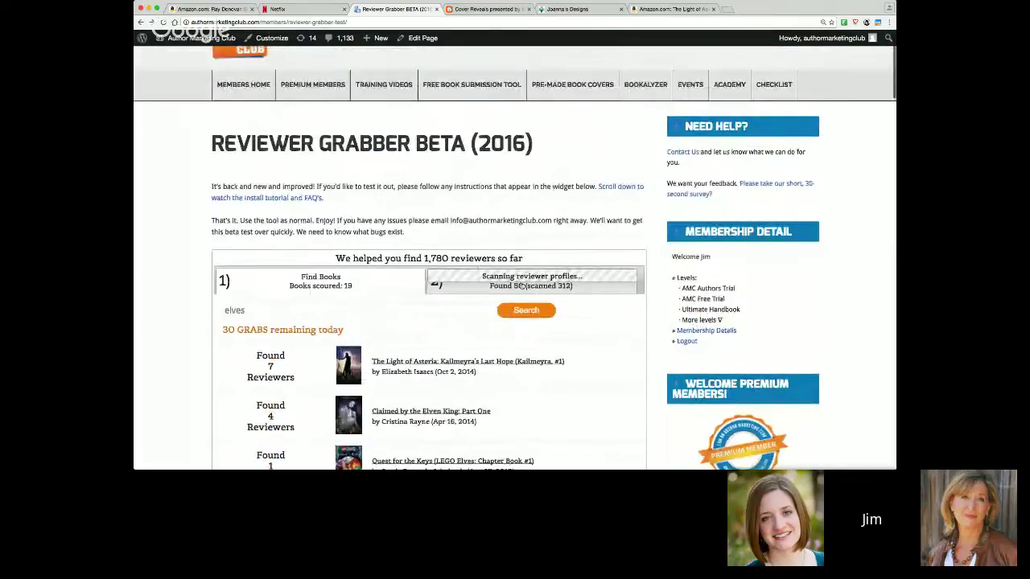
scroll(521, 289, "down", 5)
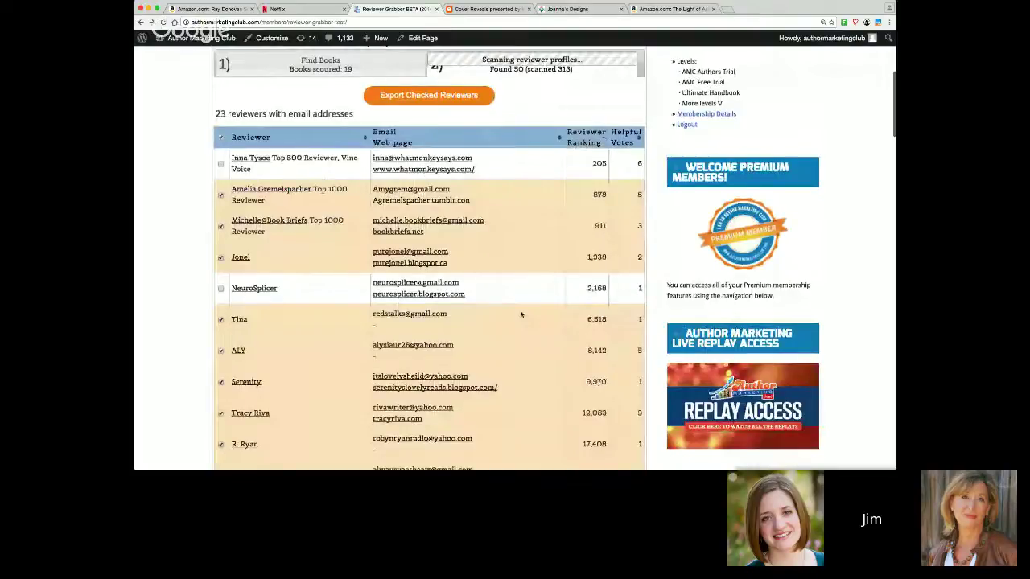
scroll(521, 314, "up", 3)
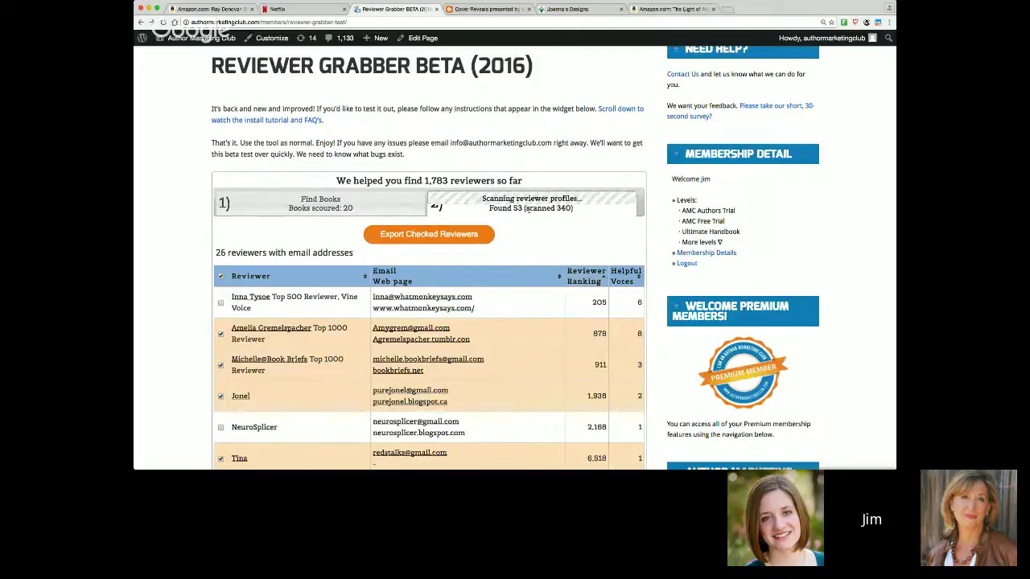
- Return to the found books, view the Amazon page of A Ranger's Tale, and come back to Reviewer Grabber
left_click(291, 207)
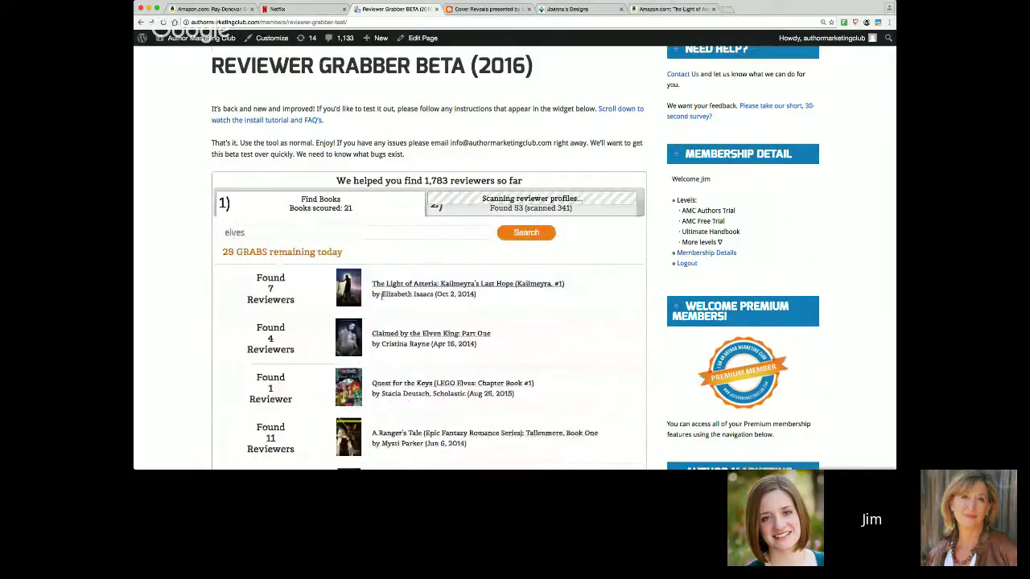
scroll(508, 241, "down", 5)
left_click(509, 234)
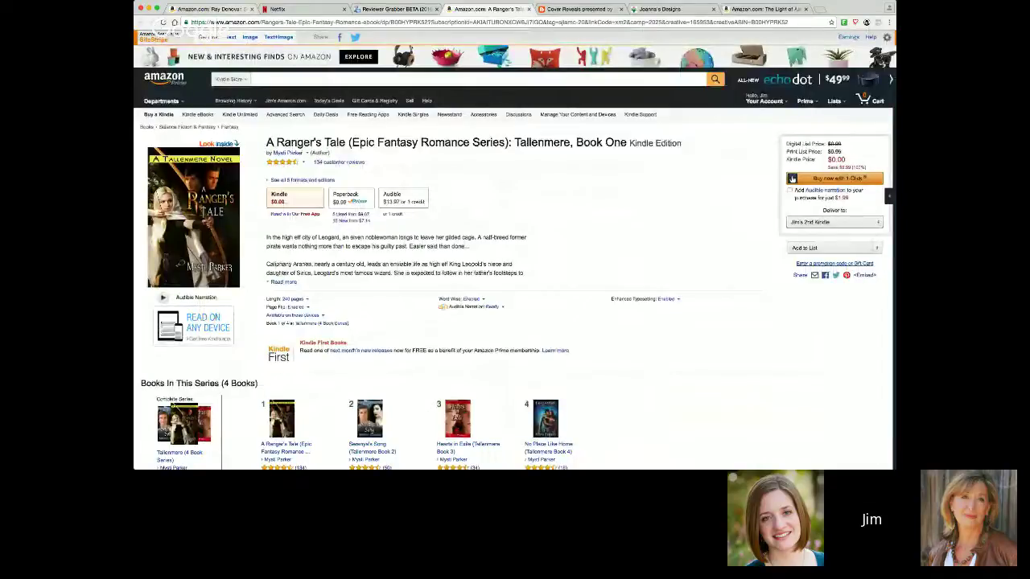
left_click(397, 9)
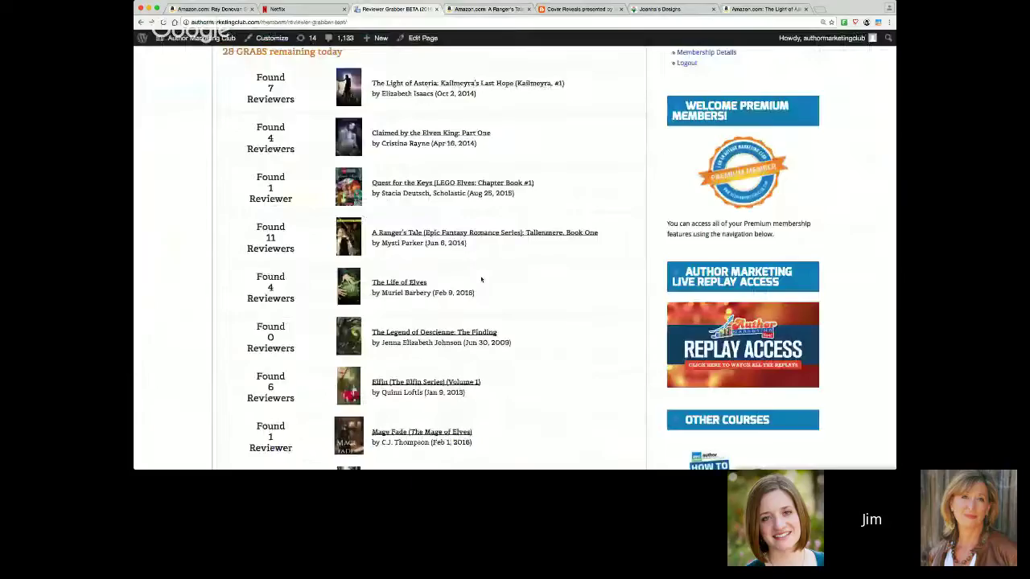
- Open the Amazon page of Elfin (The Elfin Series), go to its customer reviews, and view the first top reviewer's profile
left_click(447, 383)
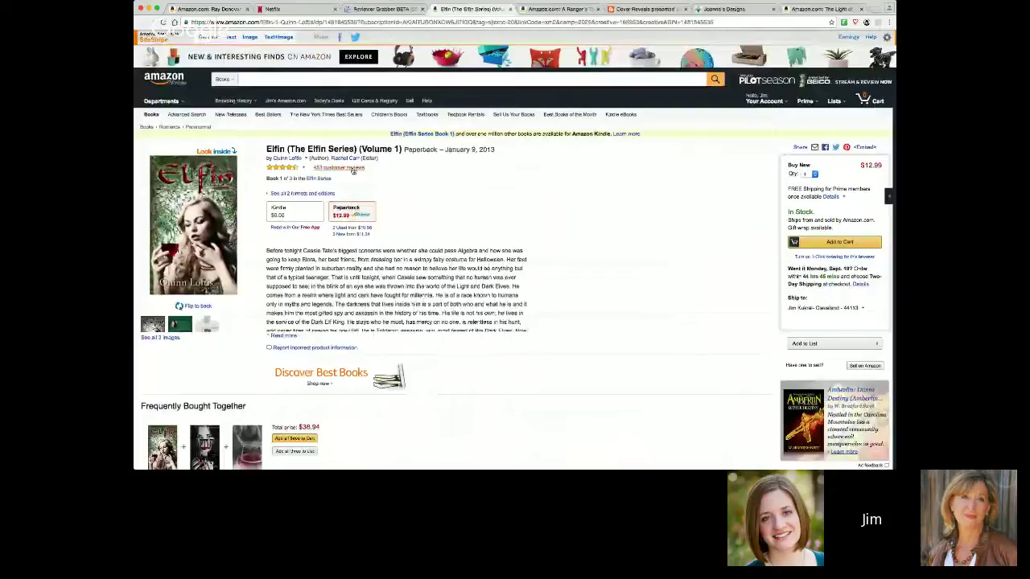
left_click(350, 169)
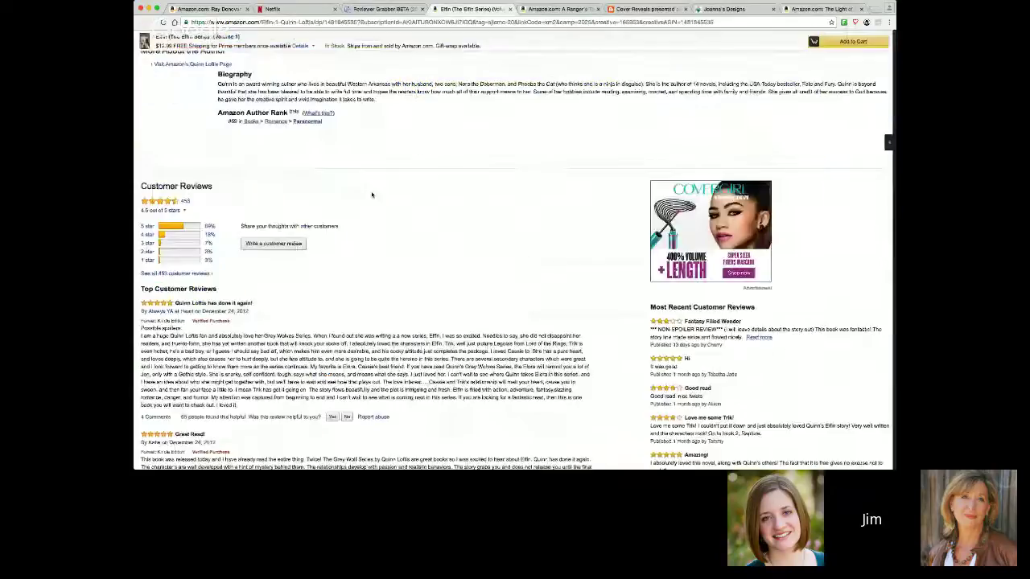
left_click(183, 311)
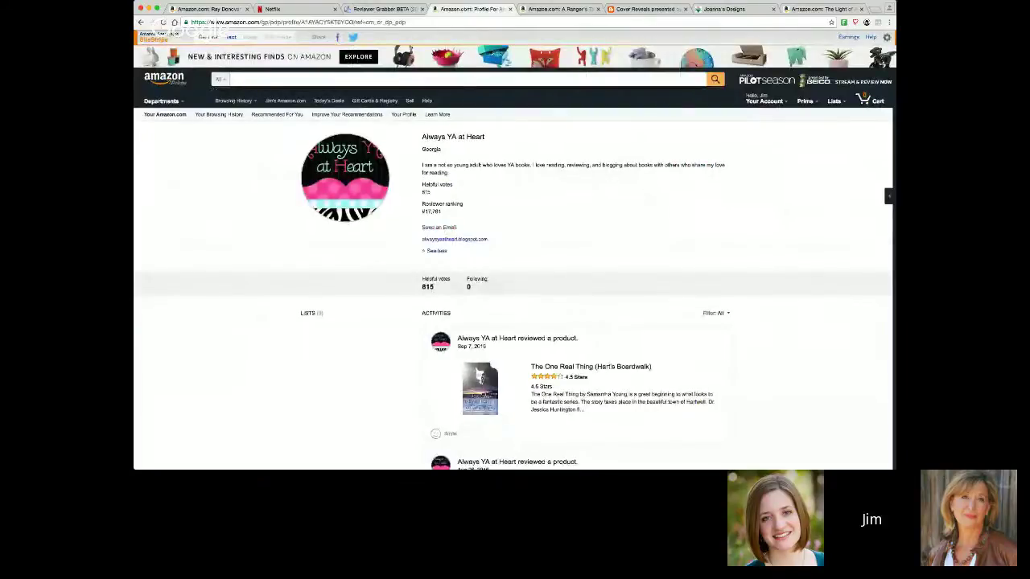
- Go back to the Elfin reviews, check the profile behind the three-star review, and return to the book page
left_click(141, 22)
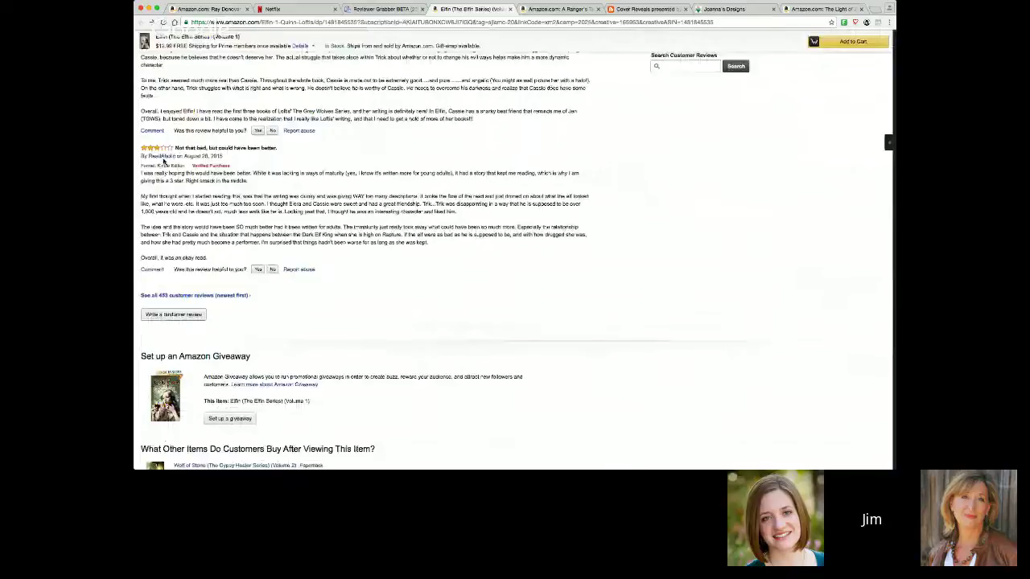
left_click(164, 159)
key("super+Left")
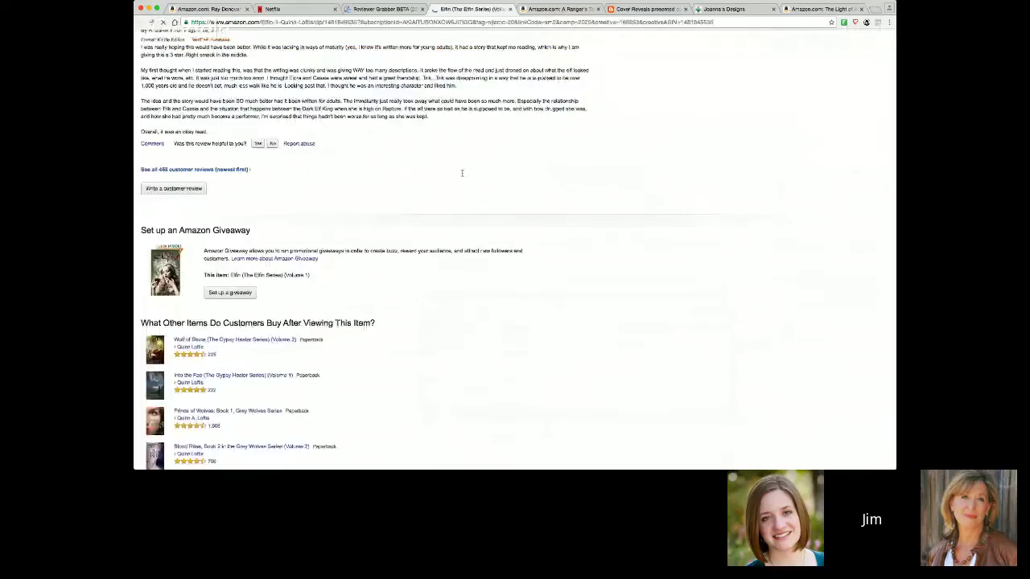
- Switch back to the Reviewer Grabber page and show the found reviewers with email addresses
key("ctrl+shift+Tab")
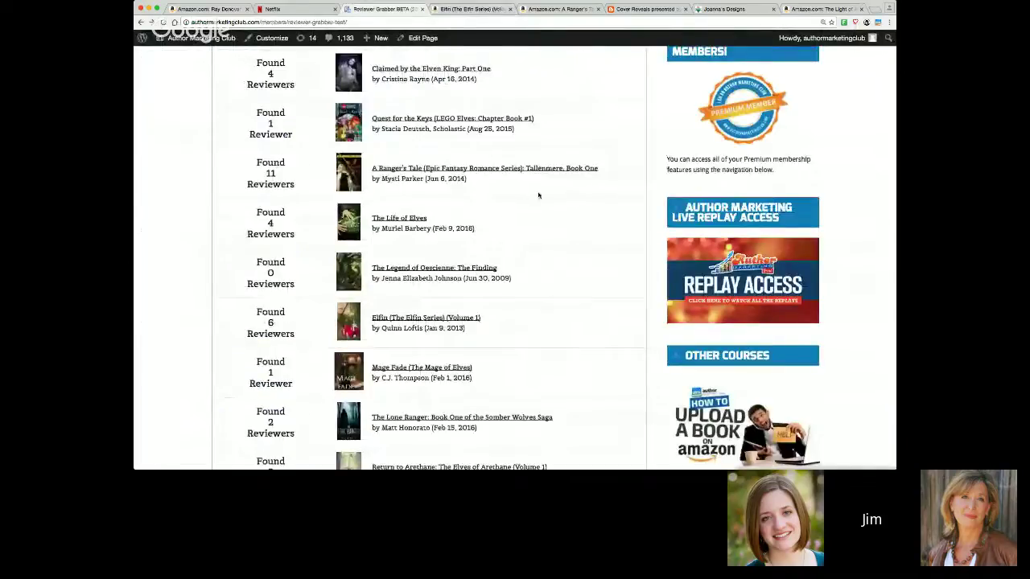
scroll(538, 195, "up", 5)
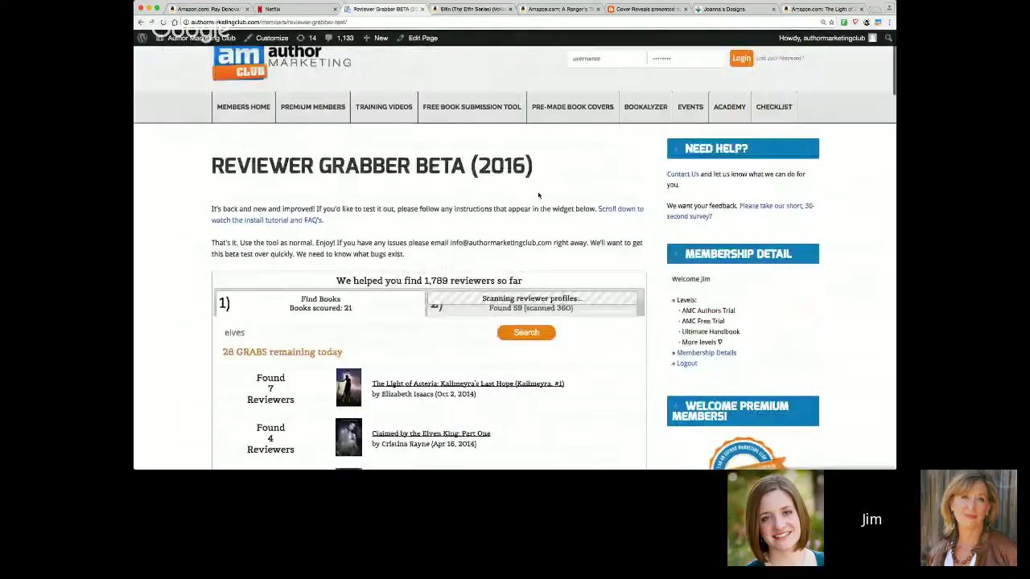
scroll(538, 194, "down", 2)
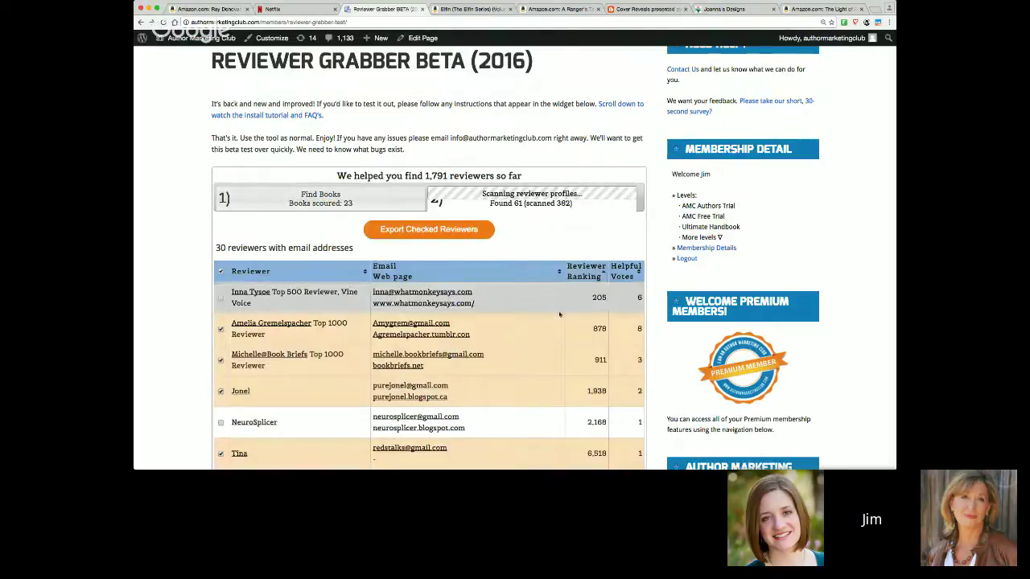
- Highlight the first listed reviewer's ranking, leaving that reviewer unchecked for export
scroll(559, 313, "down", 3)
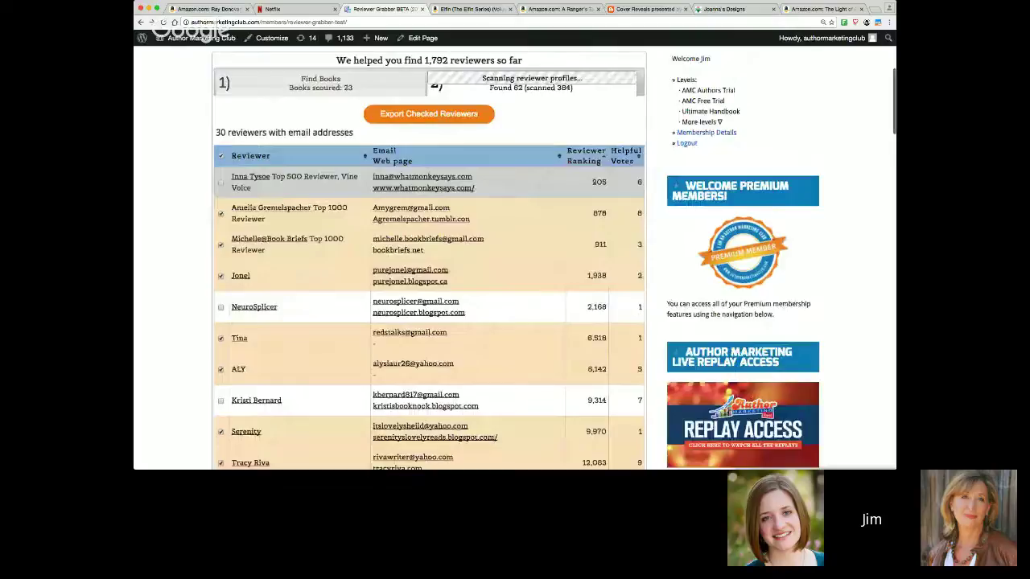
double_click(600, 182)
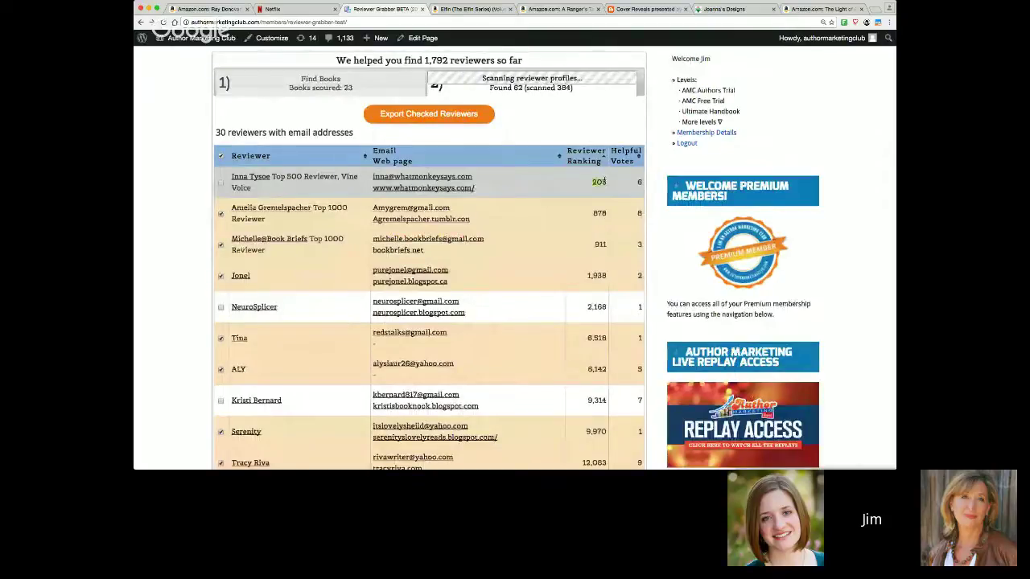
left_click(605, 182)
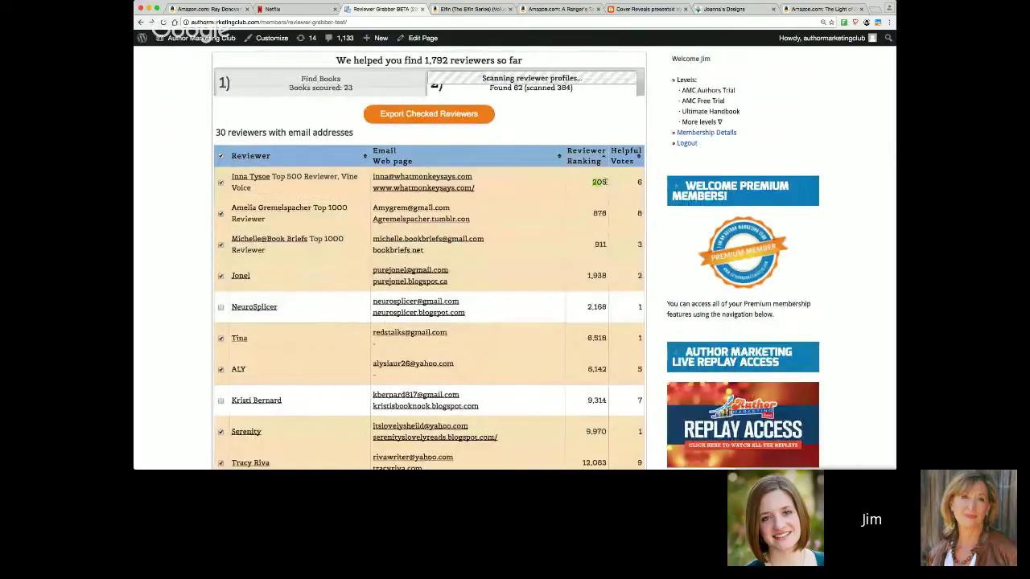
left_click(605, 182)
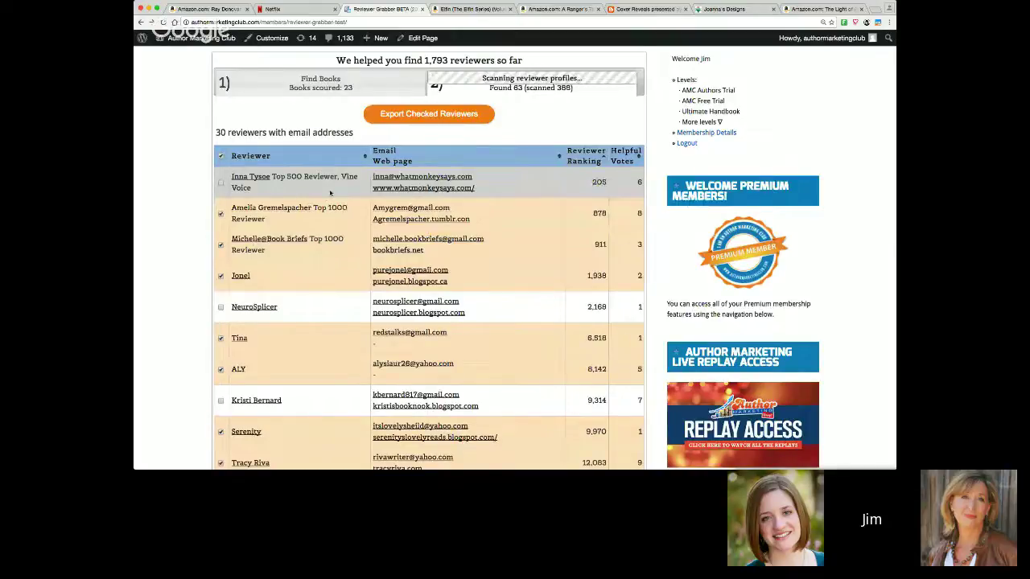
- Look through the reviewers with email addresses and the list of reviewers who only have web pages
scroll(330, 193, "down", 3)
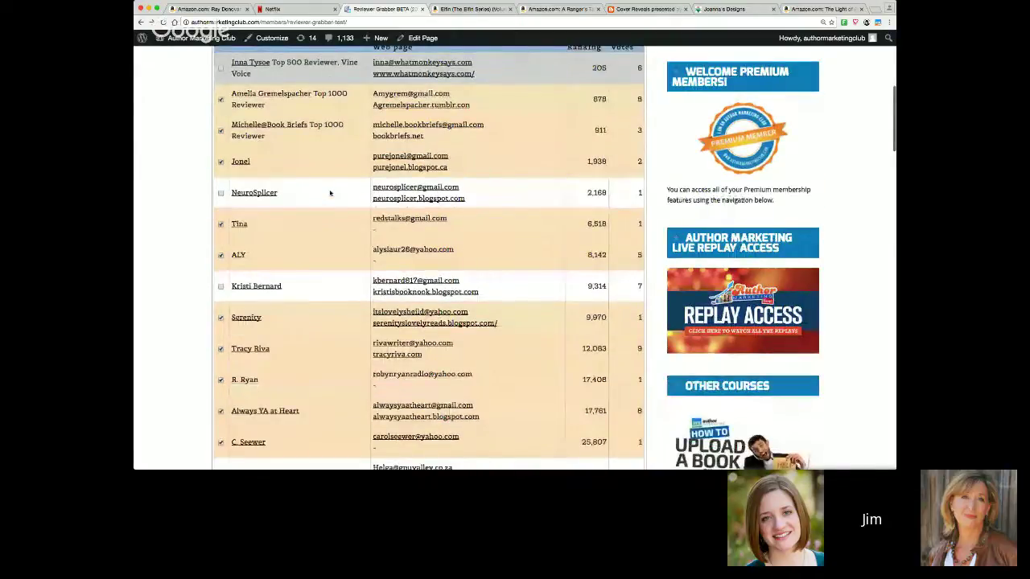
scroll(330, 193, "down", 1)
scroll(329, 193, "down", 1)
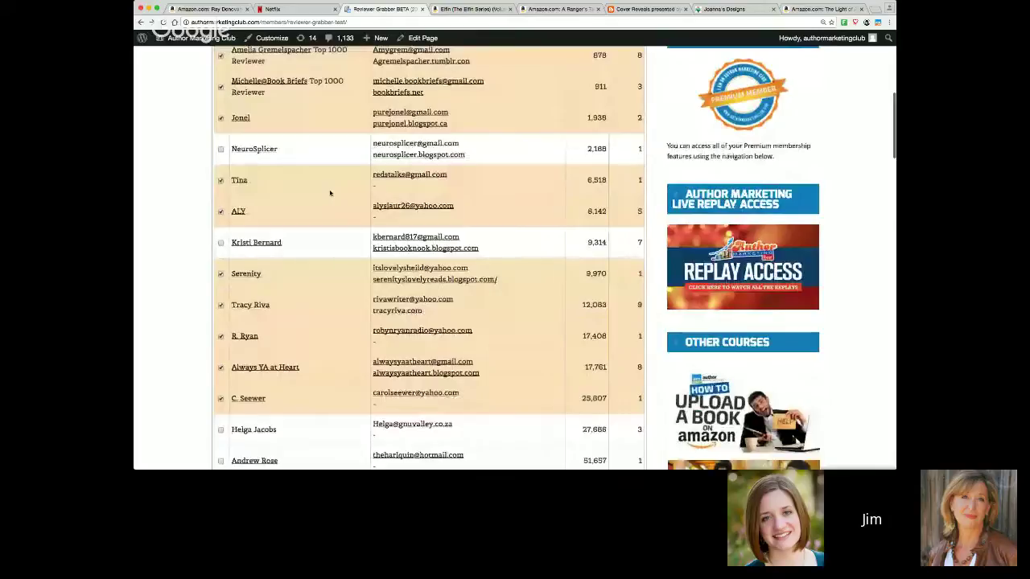
scroll(330, 193, "down", 12)
scroll(330, 193, "down", 5)
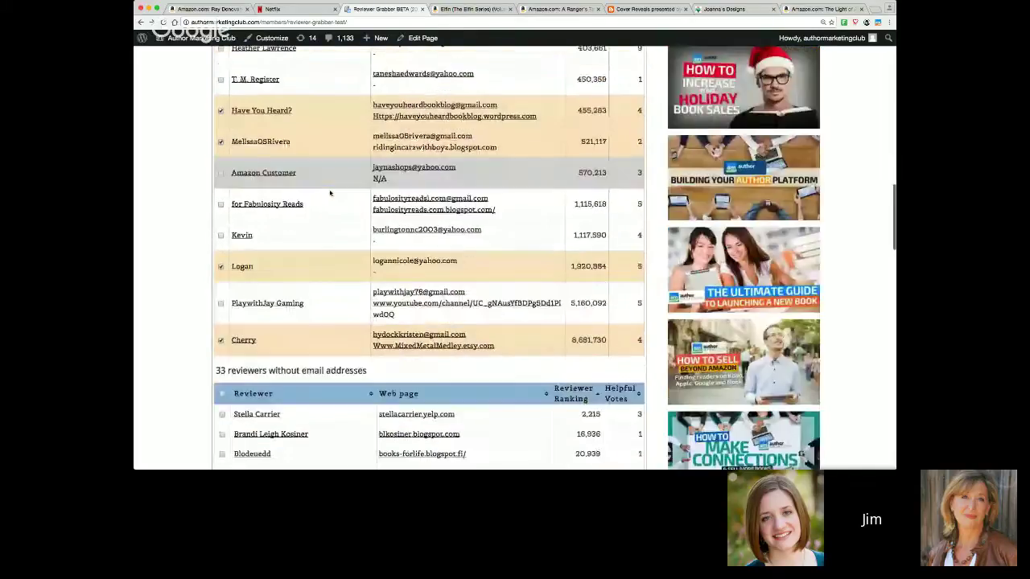
scroll(330, 193, "down", 3)
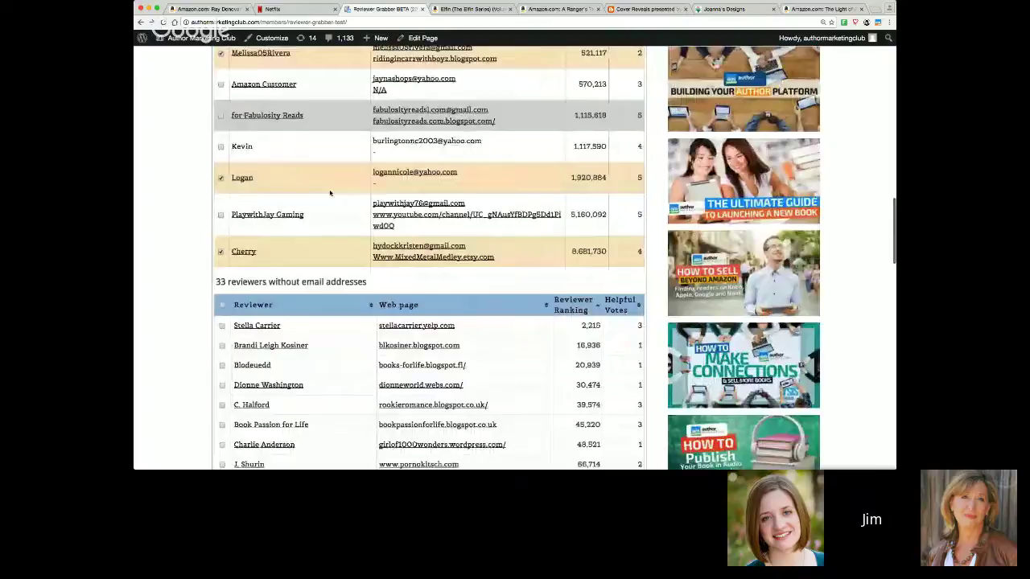
scroll(330, 193, "down", 8)
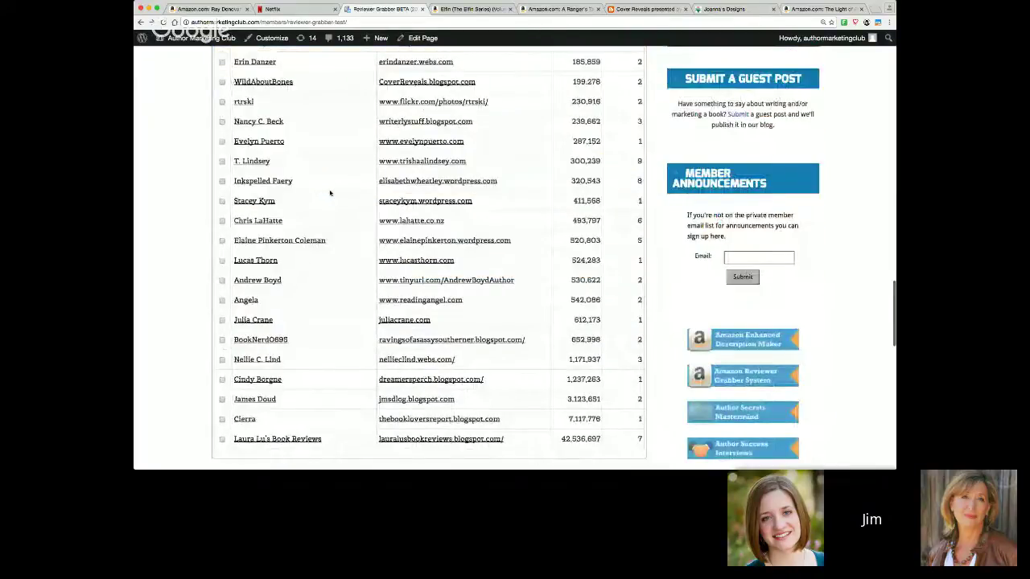
scroll(333, 192, "down", 2)
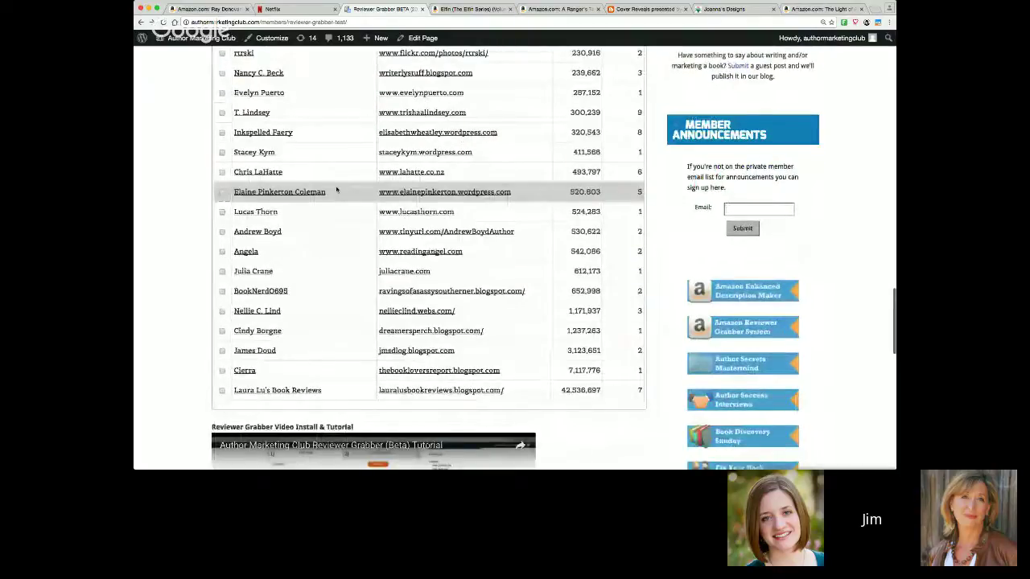
scroll(336, 192, "up", 10)
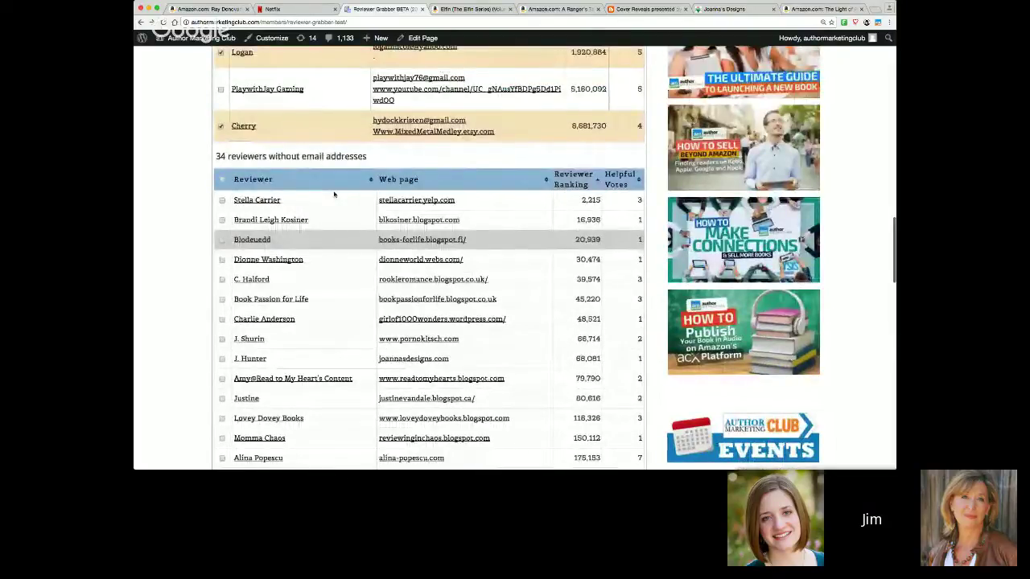
- Return to the book results for "elves" and check the reviewer-grabbing progress of each book down the list
scroll(334, 194, "up", 15)
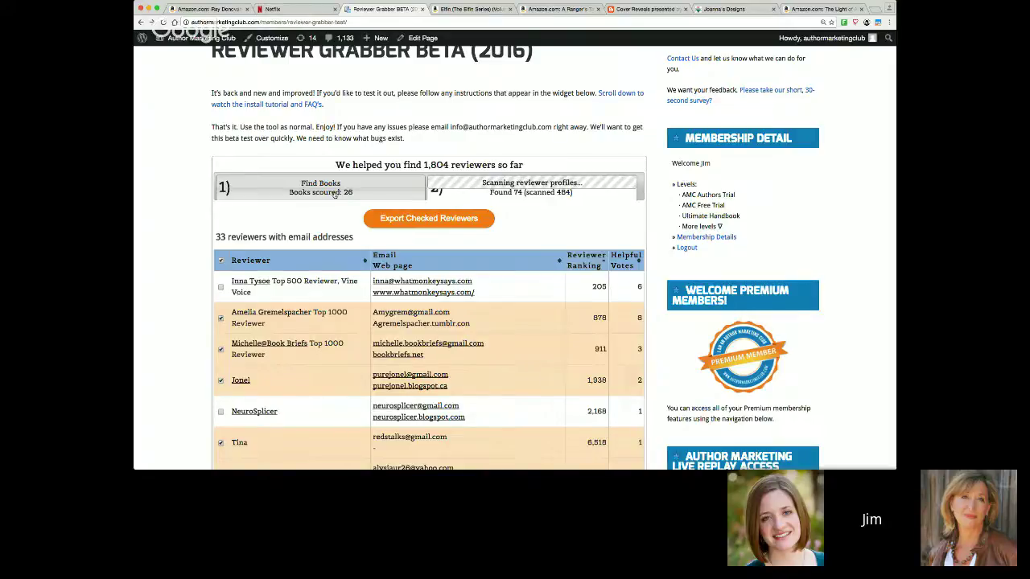
left_click(334, 194)
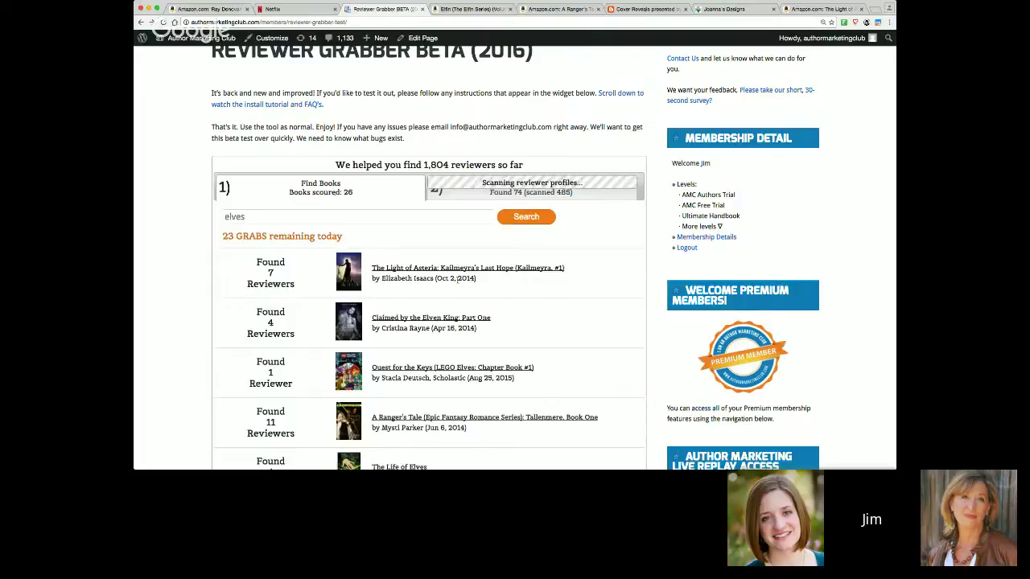
scroll(552, 297, "down", 4)
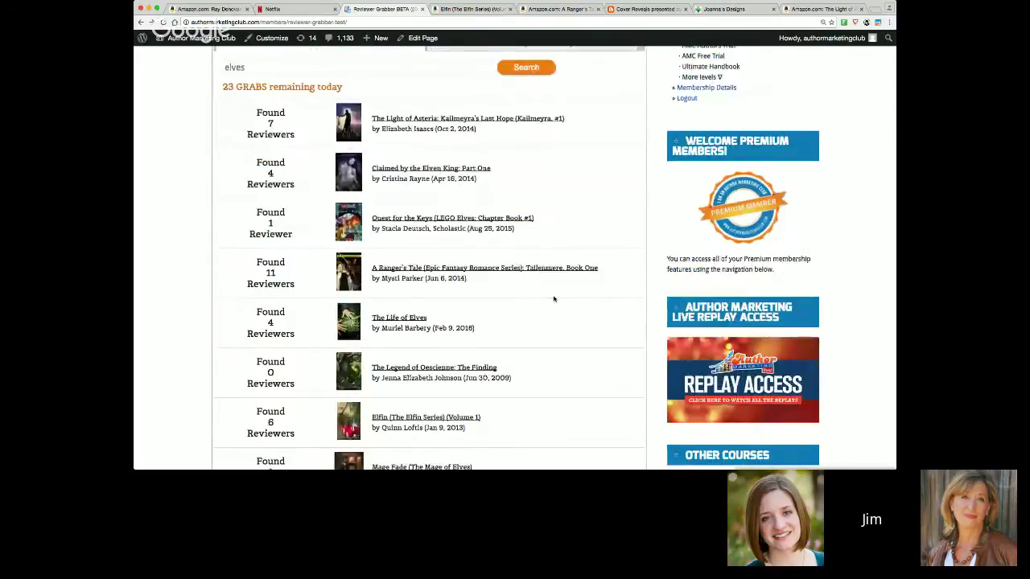
scroll(554, 299, "down", 3)
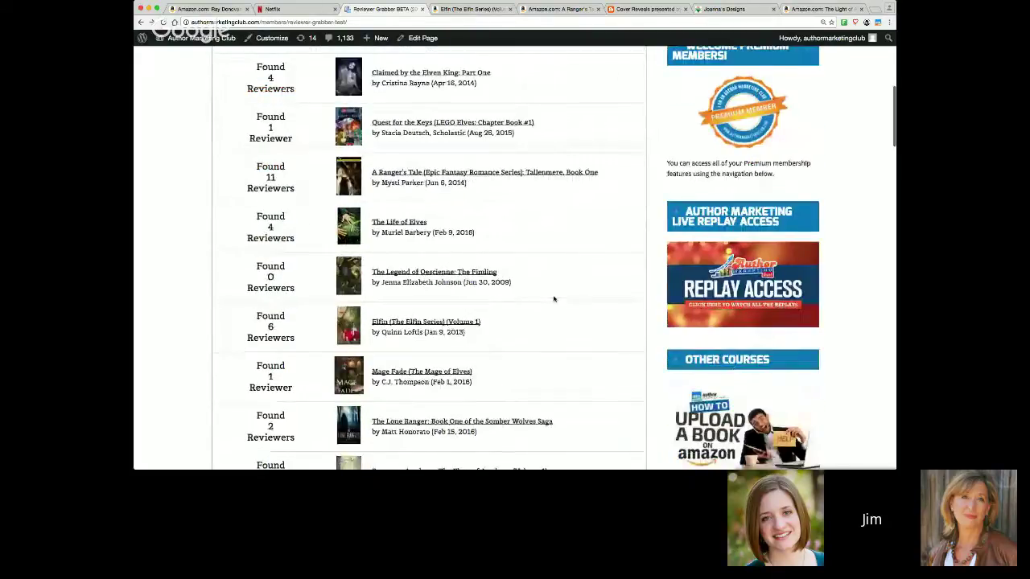
scroll(554, 300, "down", 10)
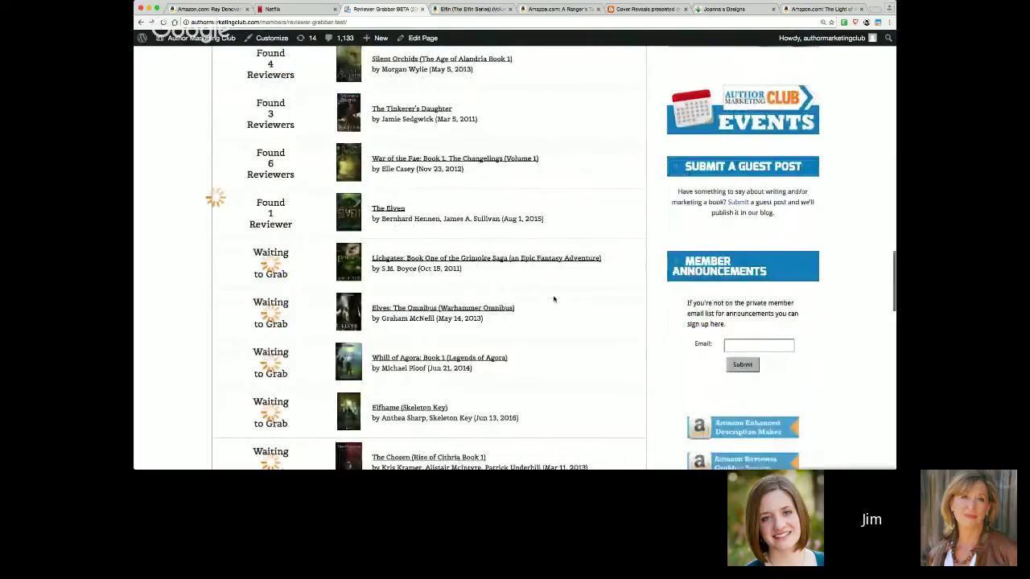
scroll(554, 300, "down", 4)
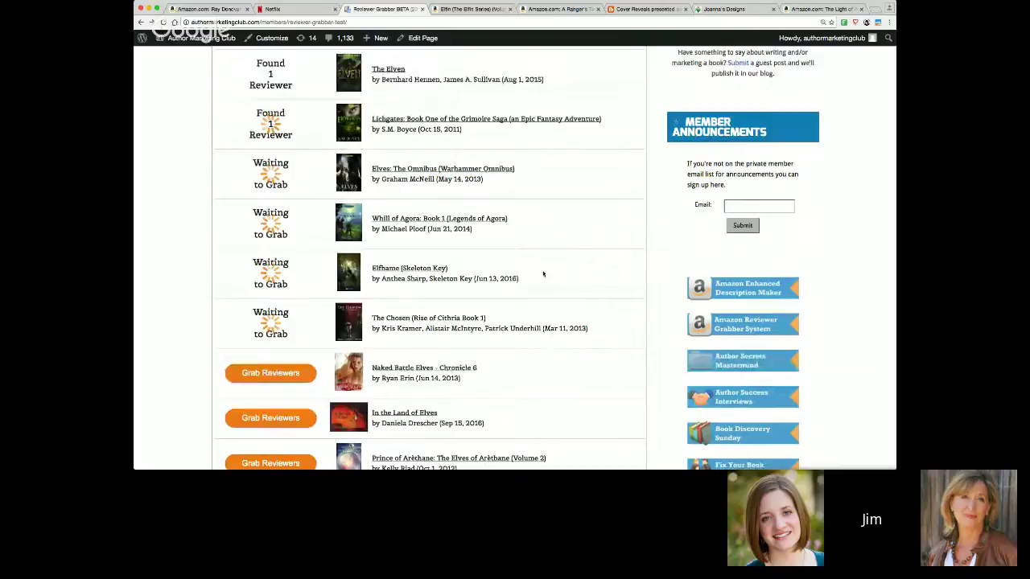
scroll(543, 274, "up", 5)
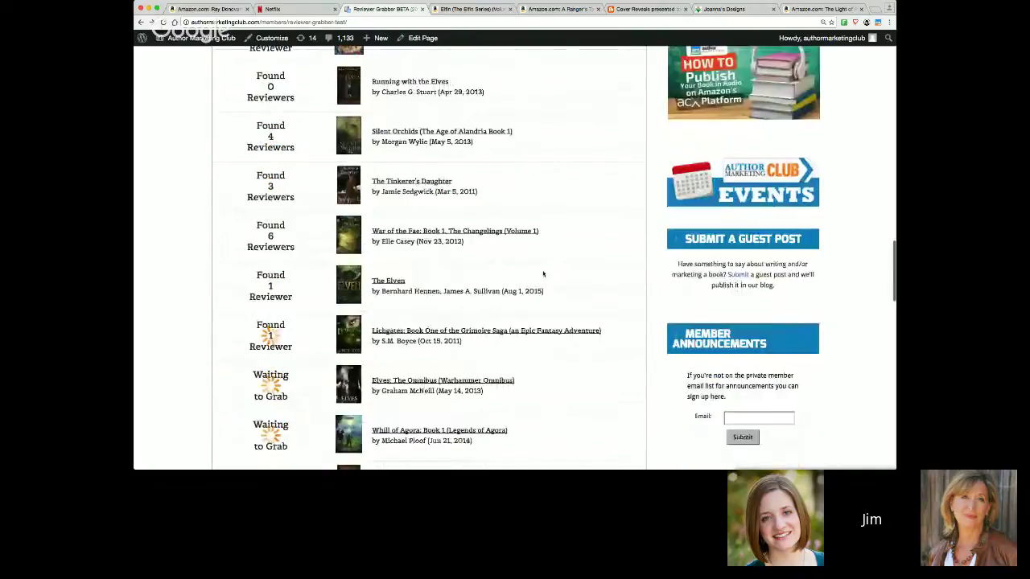
scroll(543, 275, "up", 10)
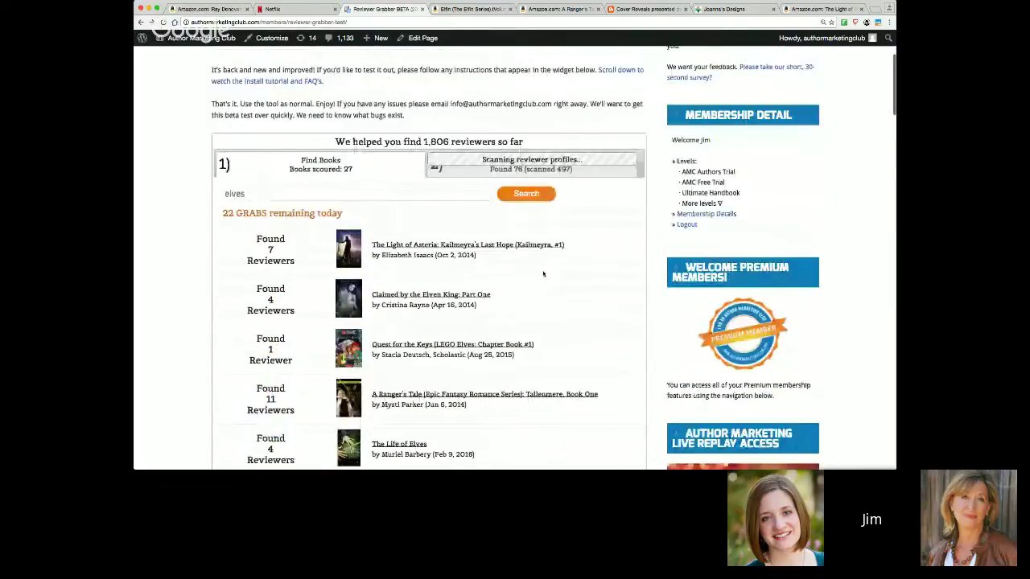
scroll(543, 274, "up", 1)
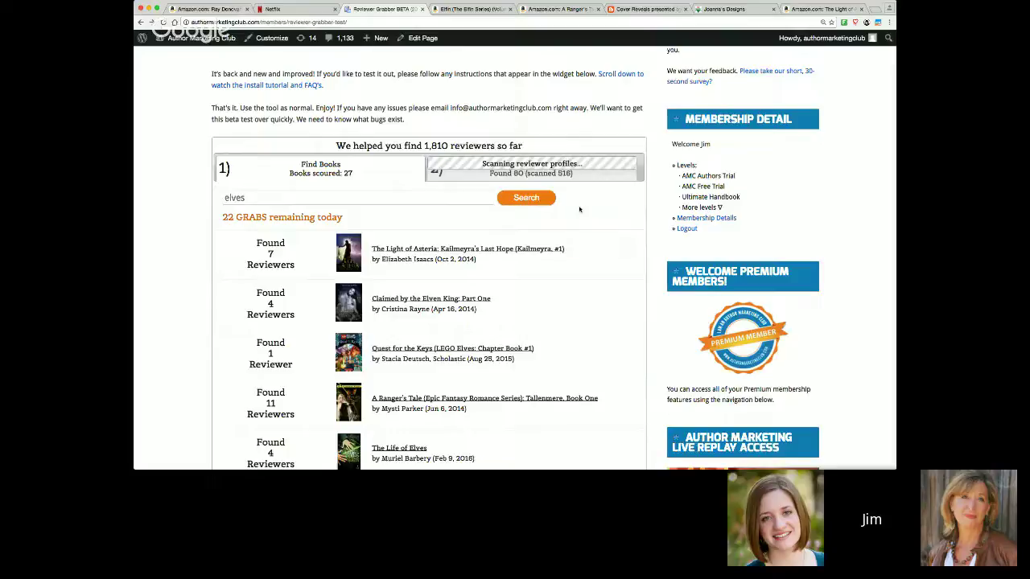
scroll(579, 209, "up", 1)
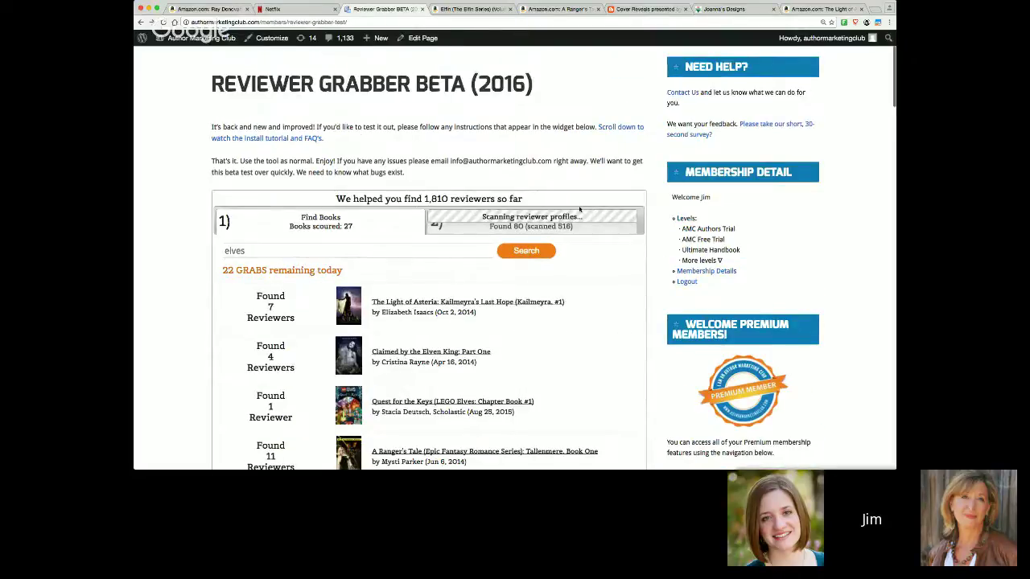
scroll(579, 209, "up", 1)
scroll(579, 207, "down", 2)
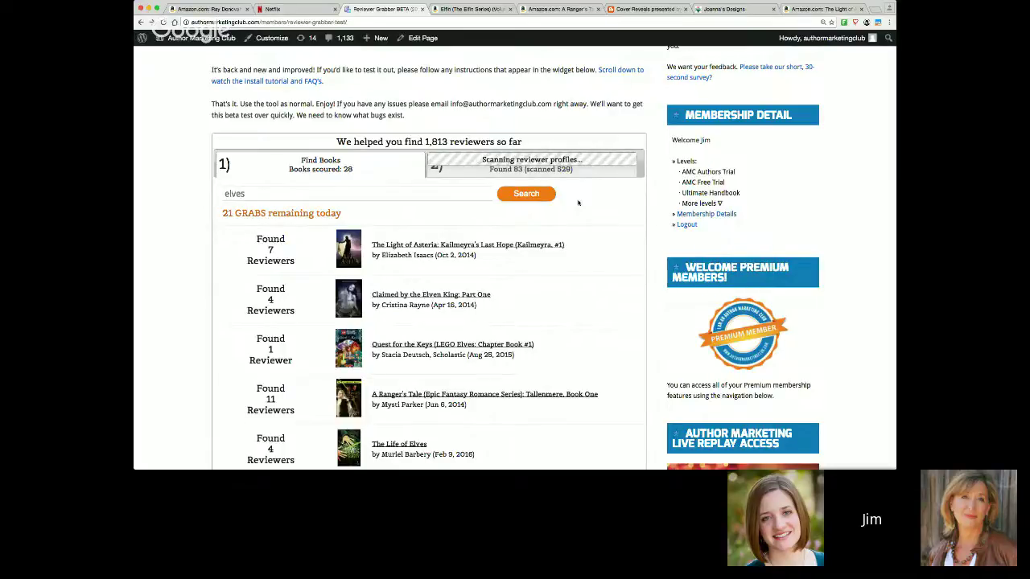
- Look through the other member courses offered beside the book results and return to the start of the page
scroll(577, 203, "down", 2)
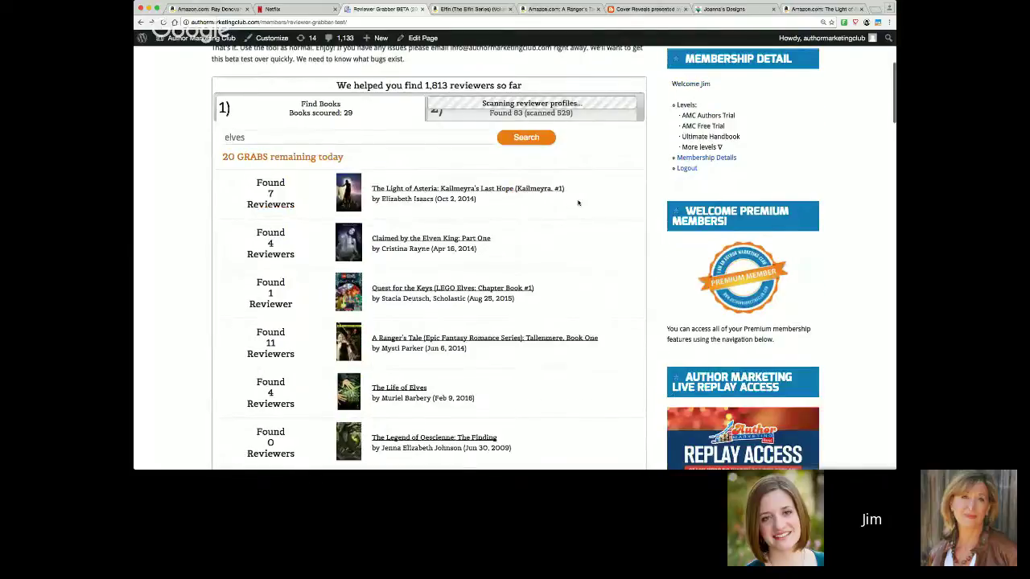
scroll(578, 203, "down", 5)
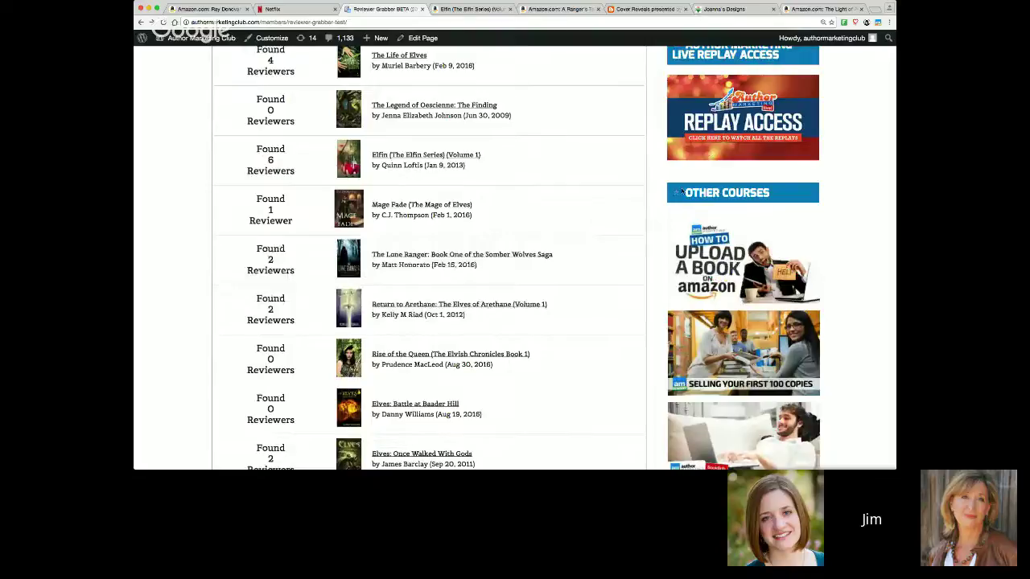
scroll(680, 191, "down", 1)
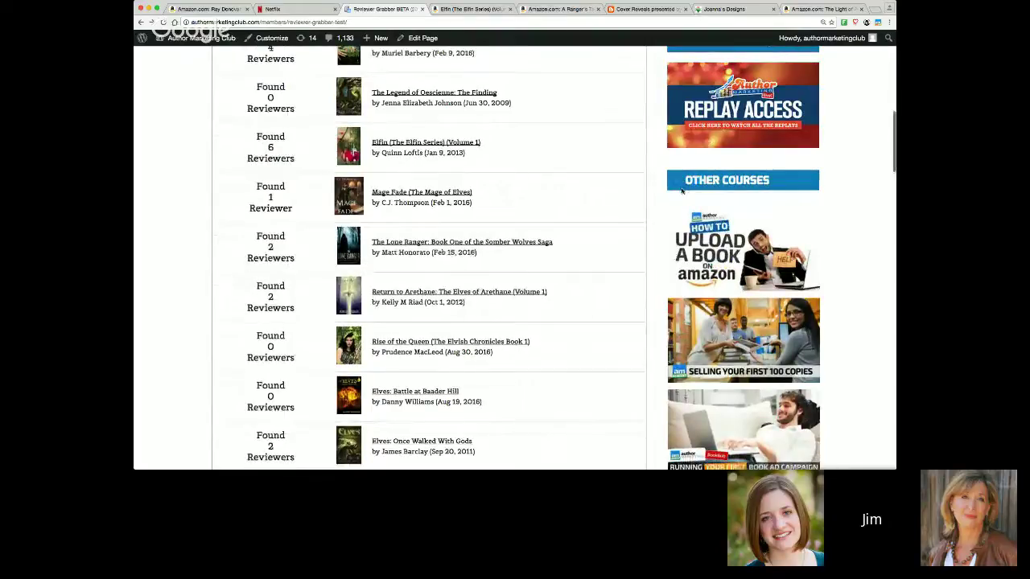
scroll(681, 191, "down", 3)
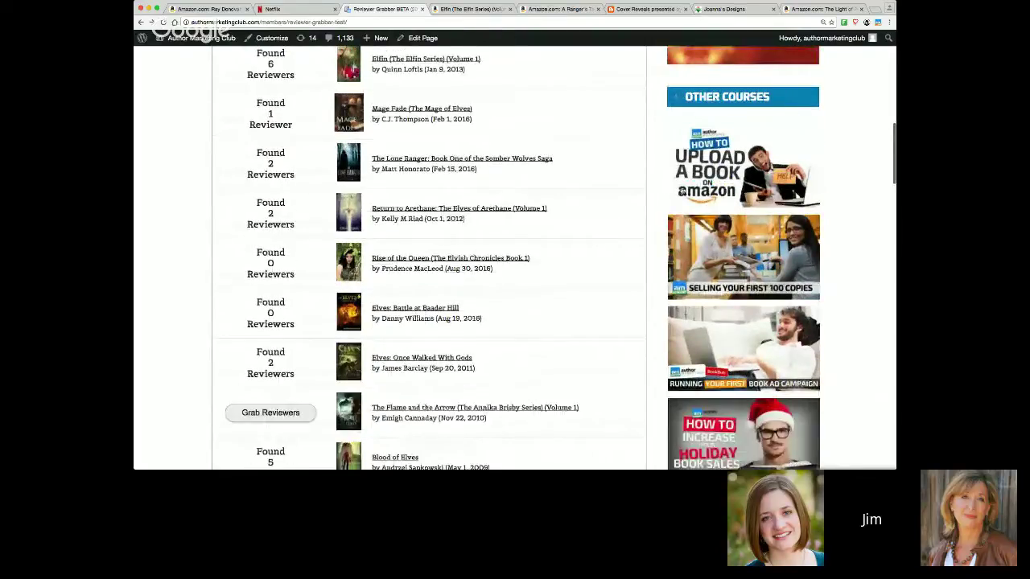
scroll(681, 190, "down", 2)
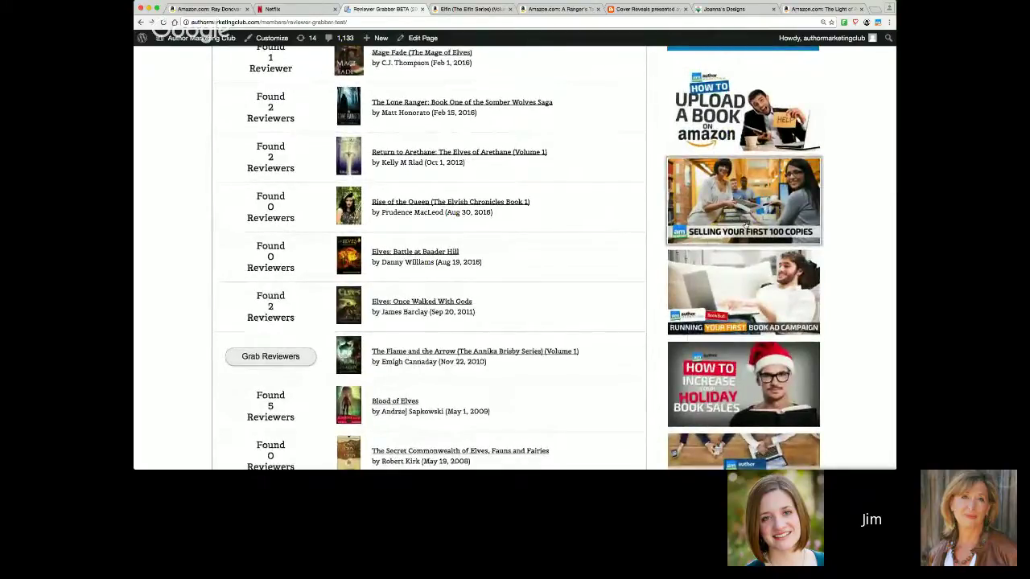
scroll(749, 233, "down", 1)
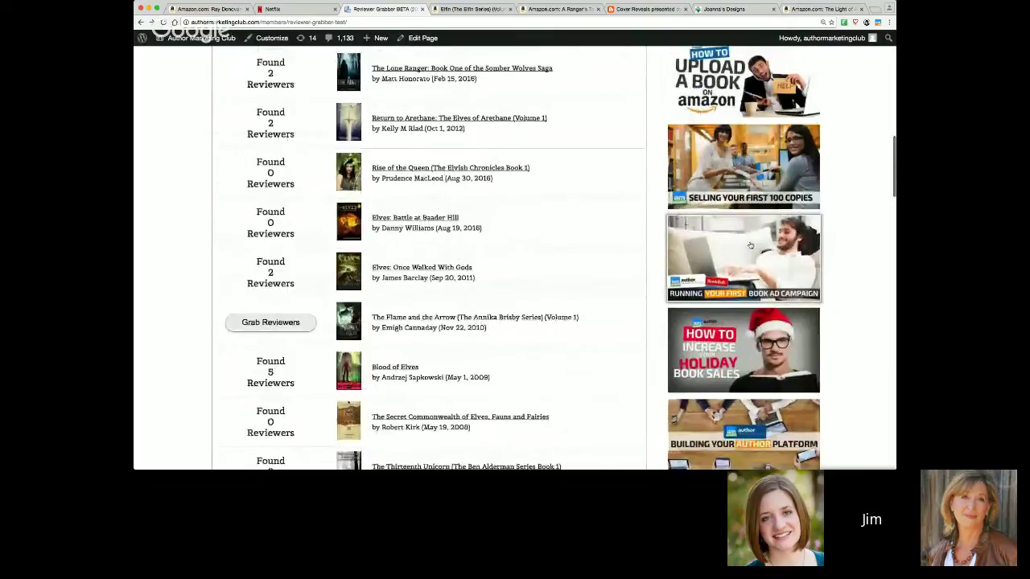
scroll(750, 246, "down", 1)
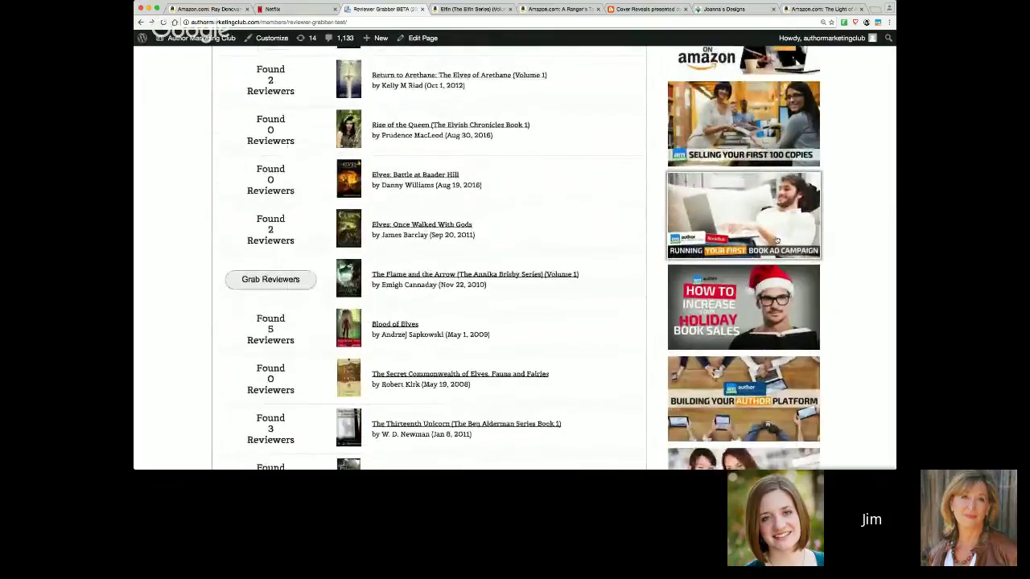
scroll(765, 245, "down", 3)
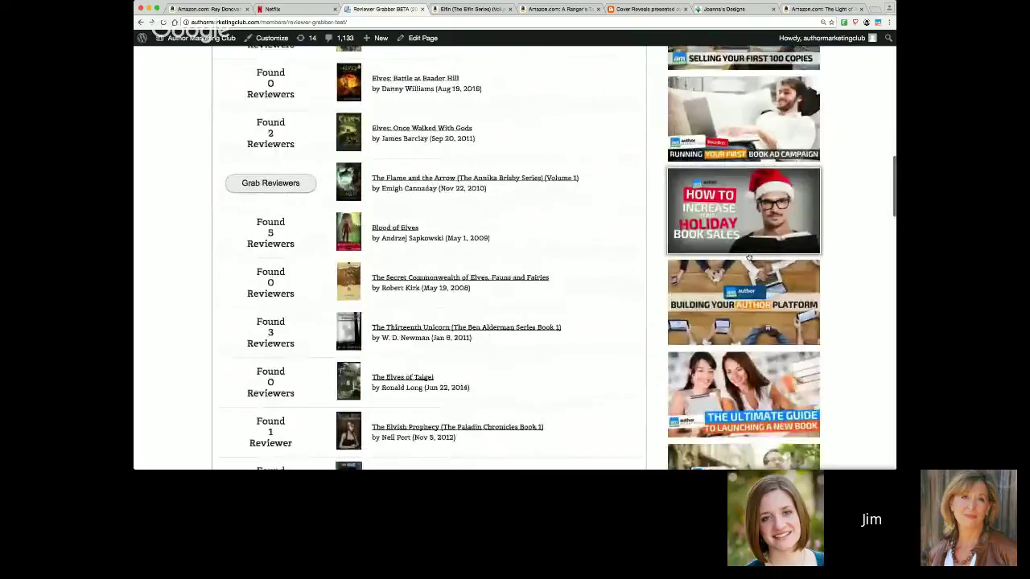
scroll(749, 258, "up", 15)
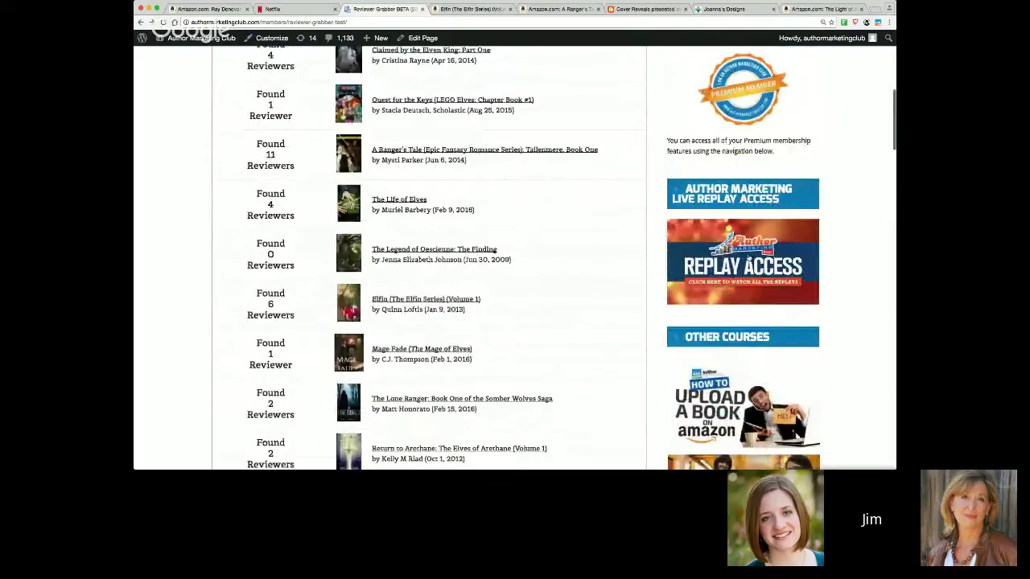
scroll(748, 259, "up", 8)
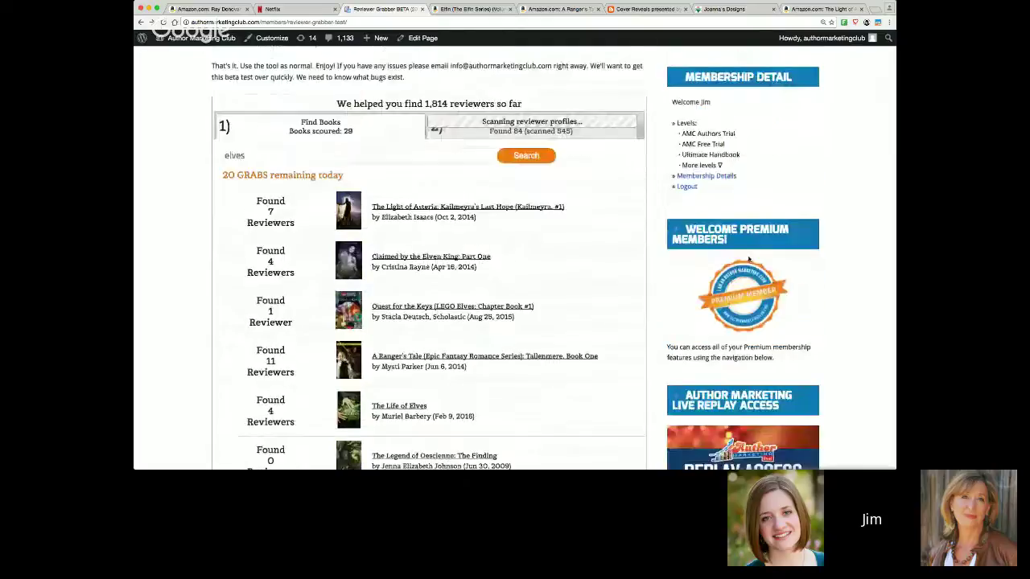
scroll(748, 259, "up", 2)
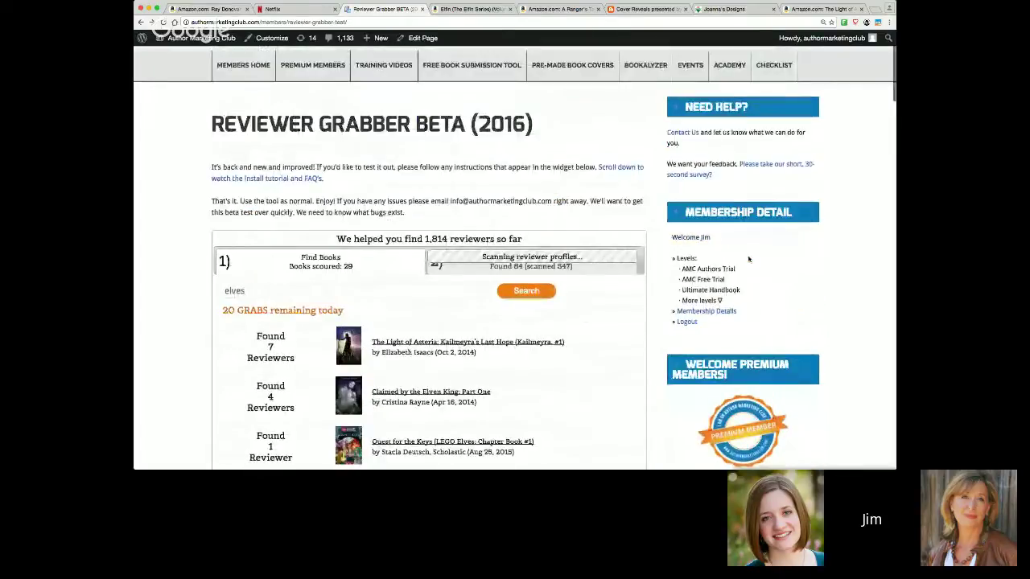
scroll(748, 258, "up", 1)
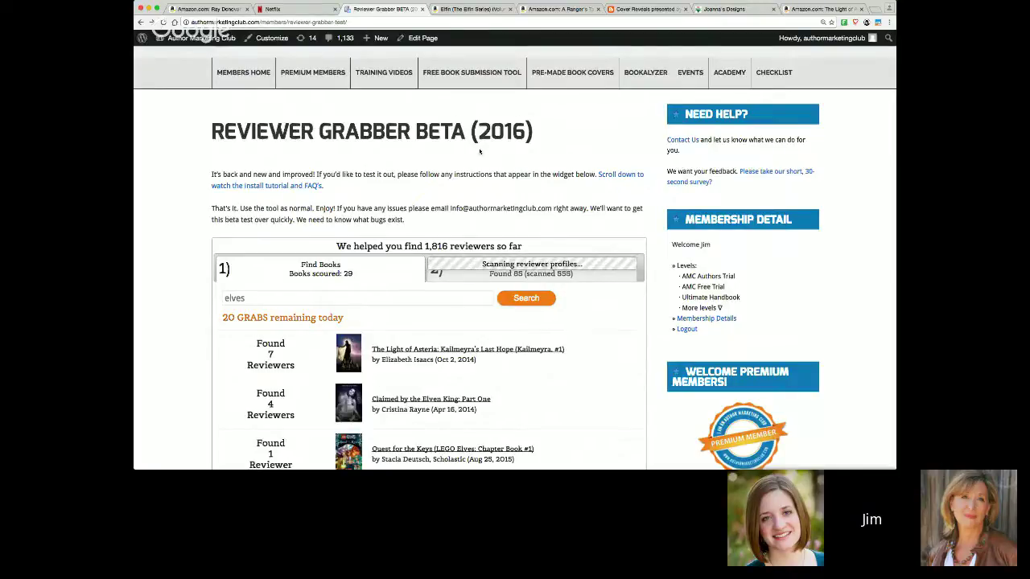
scroll(480, 151, "down", 2)
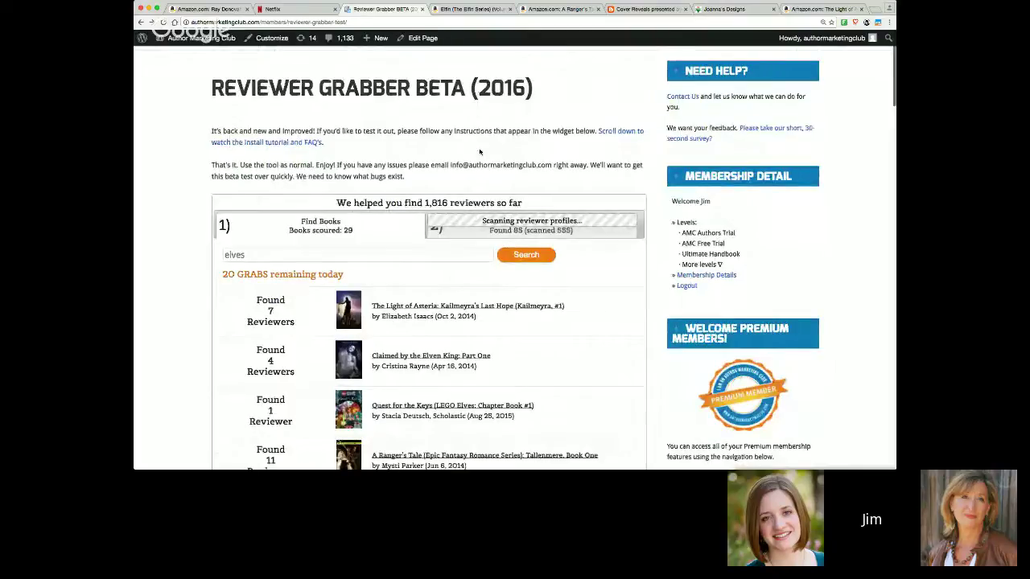
scroll(479, 151, "down", 5)
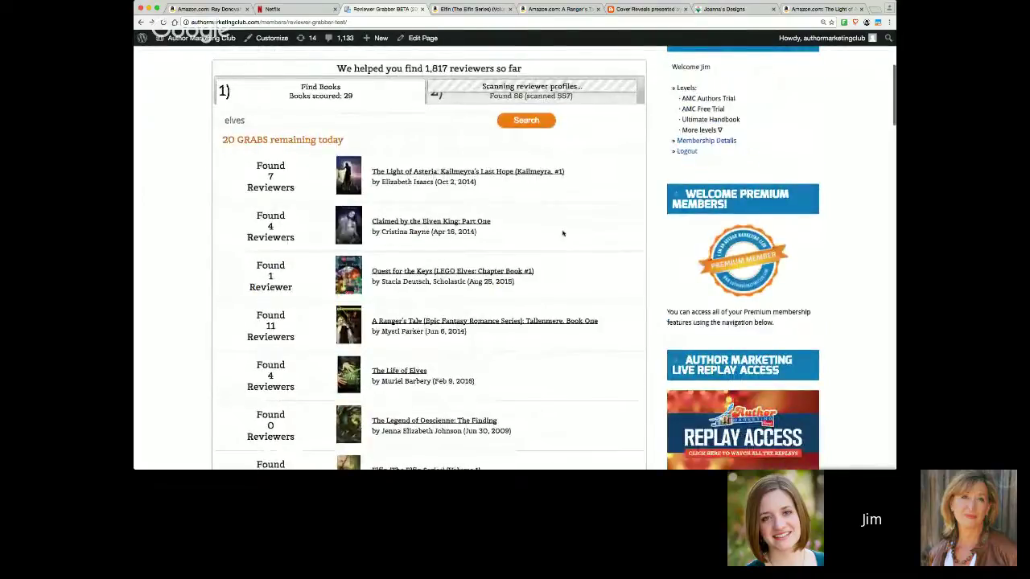